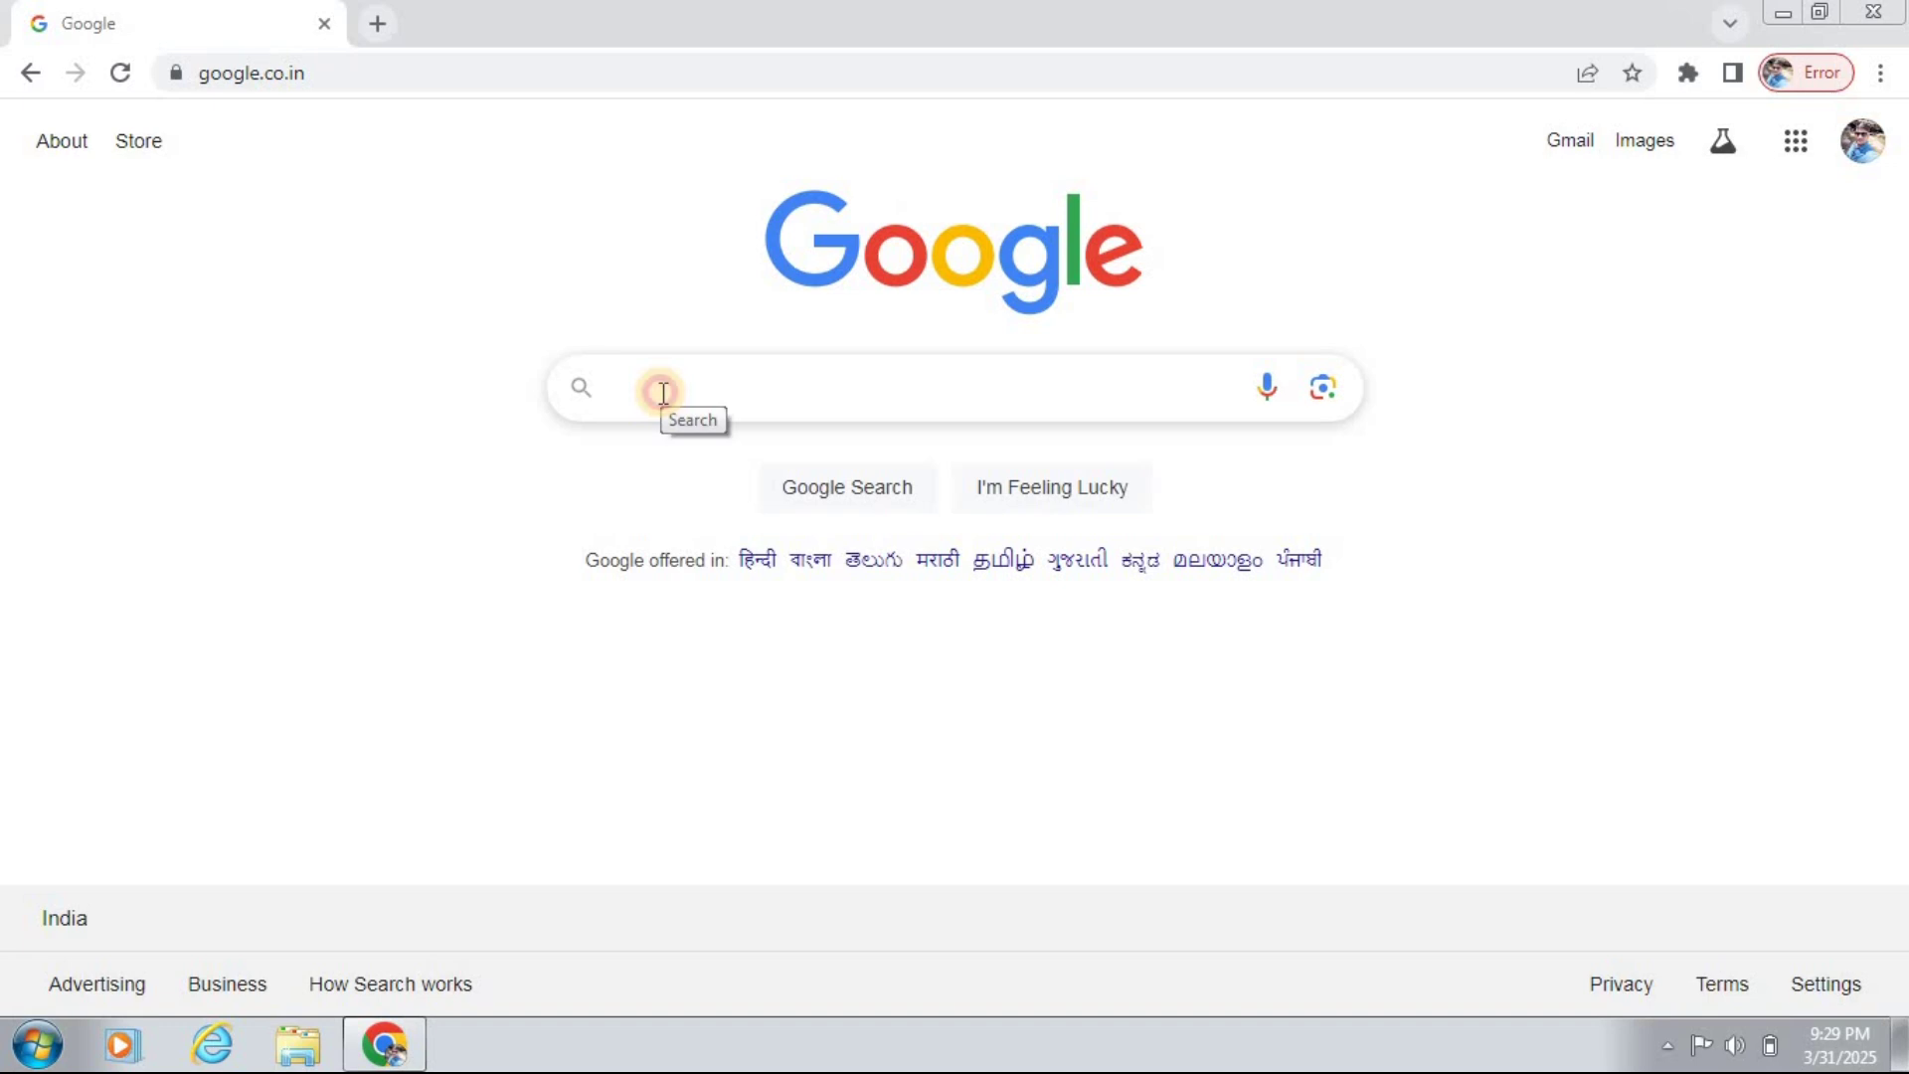
Search Google for "xampp download" and download the 64-bit XAMPP 8.0.30 installer for Windows from the Apache Friends site.
text(xa)
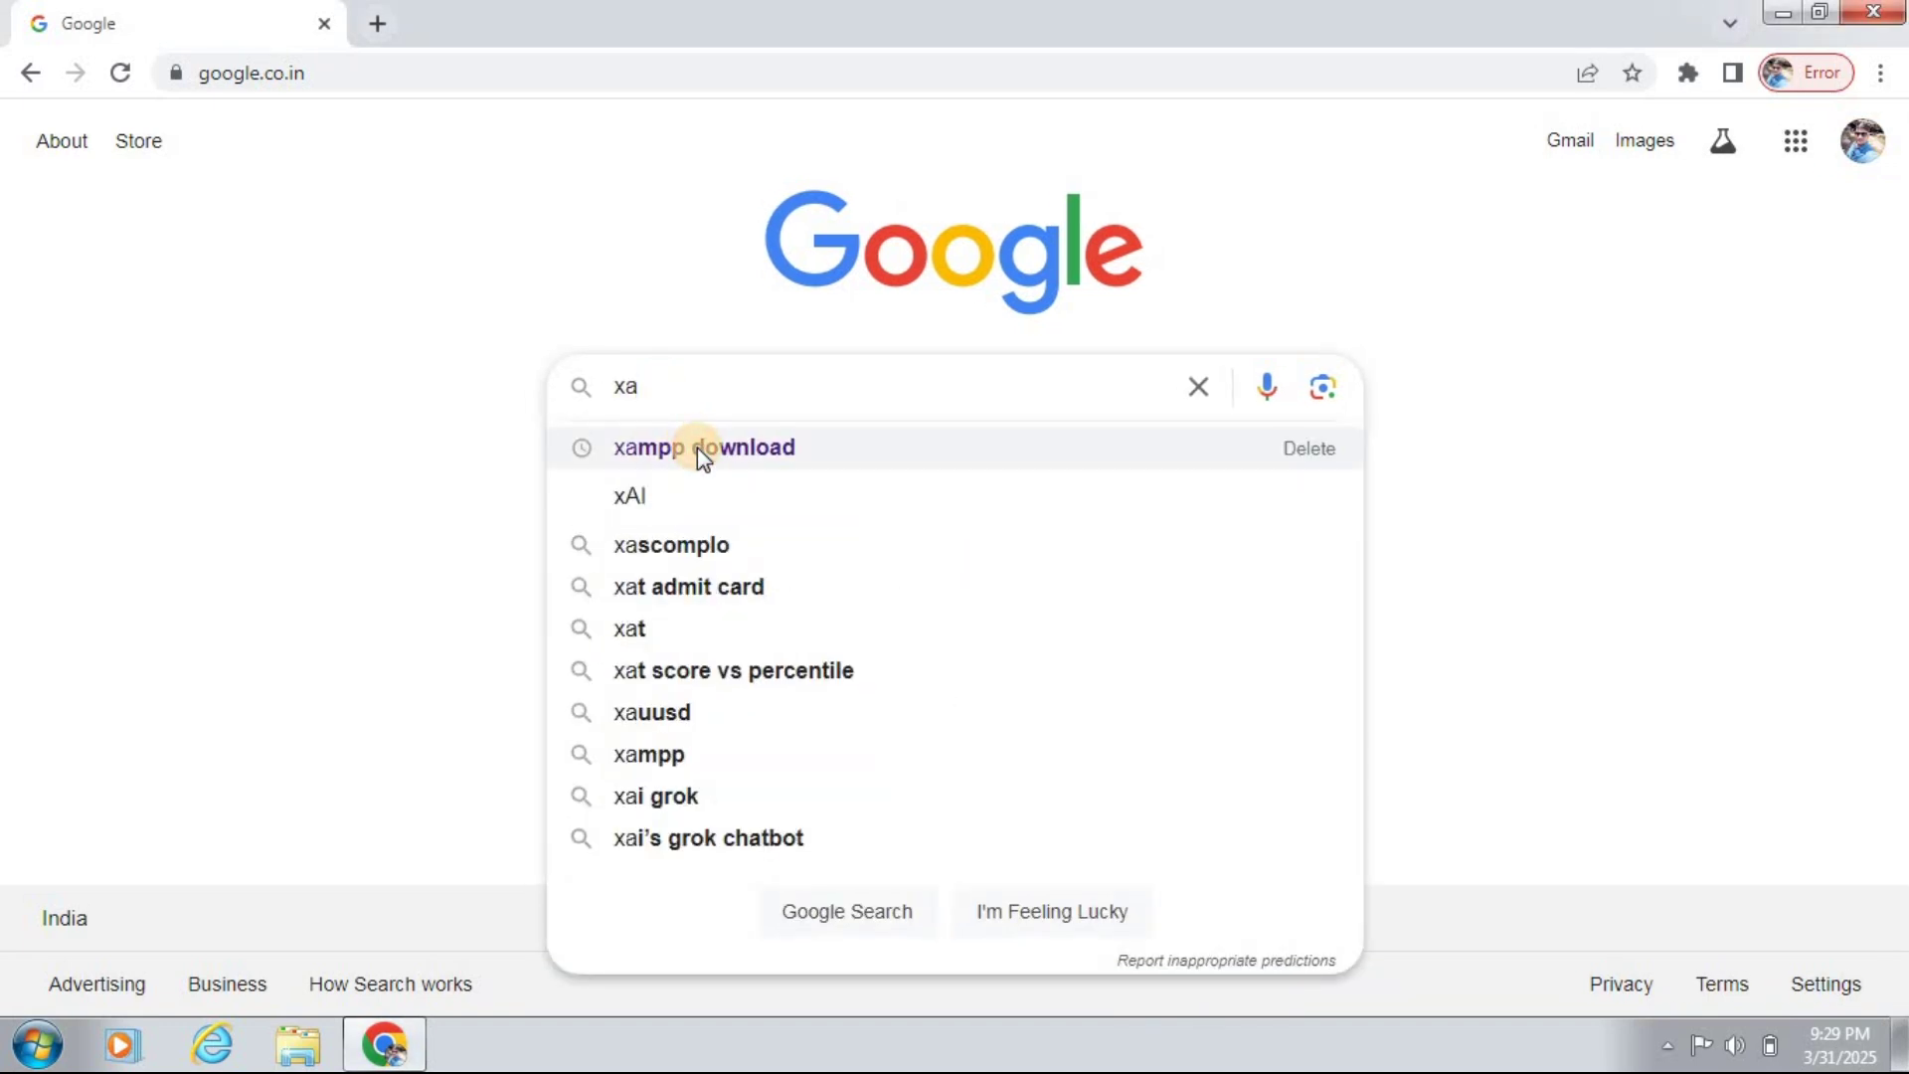
click(696, 447)
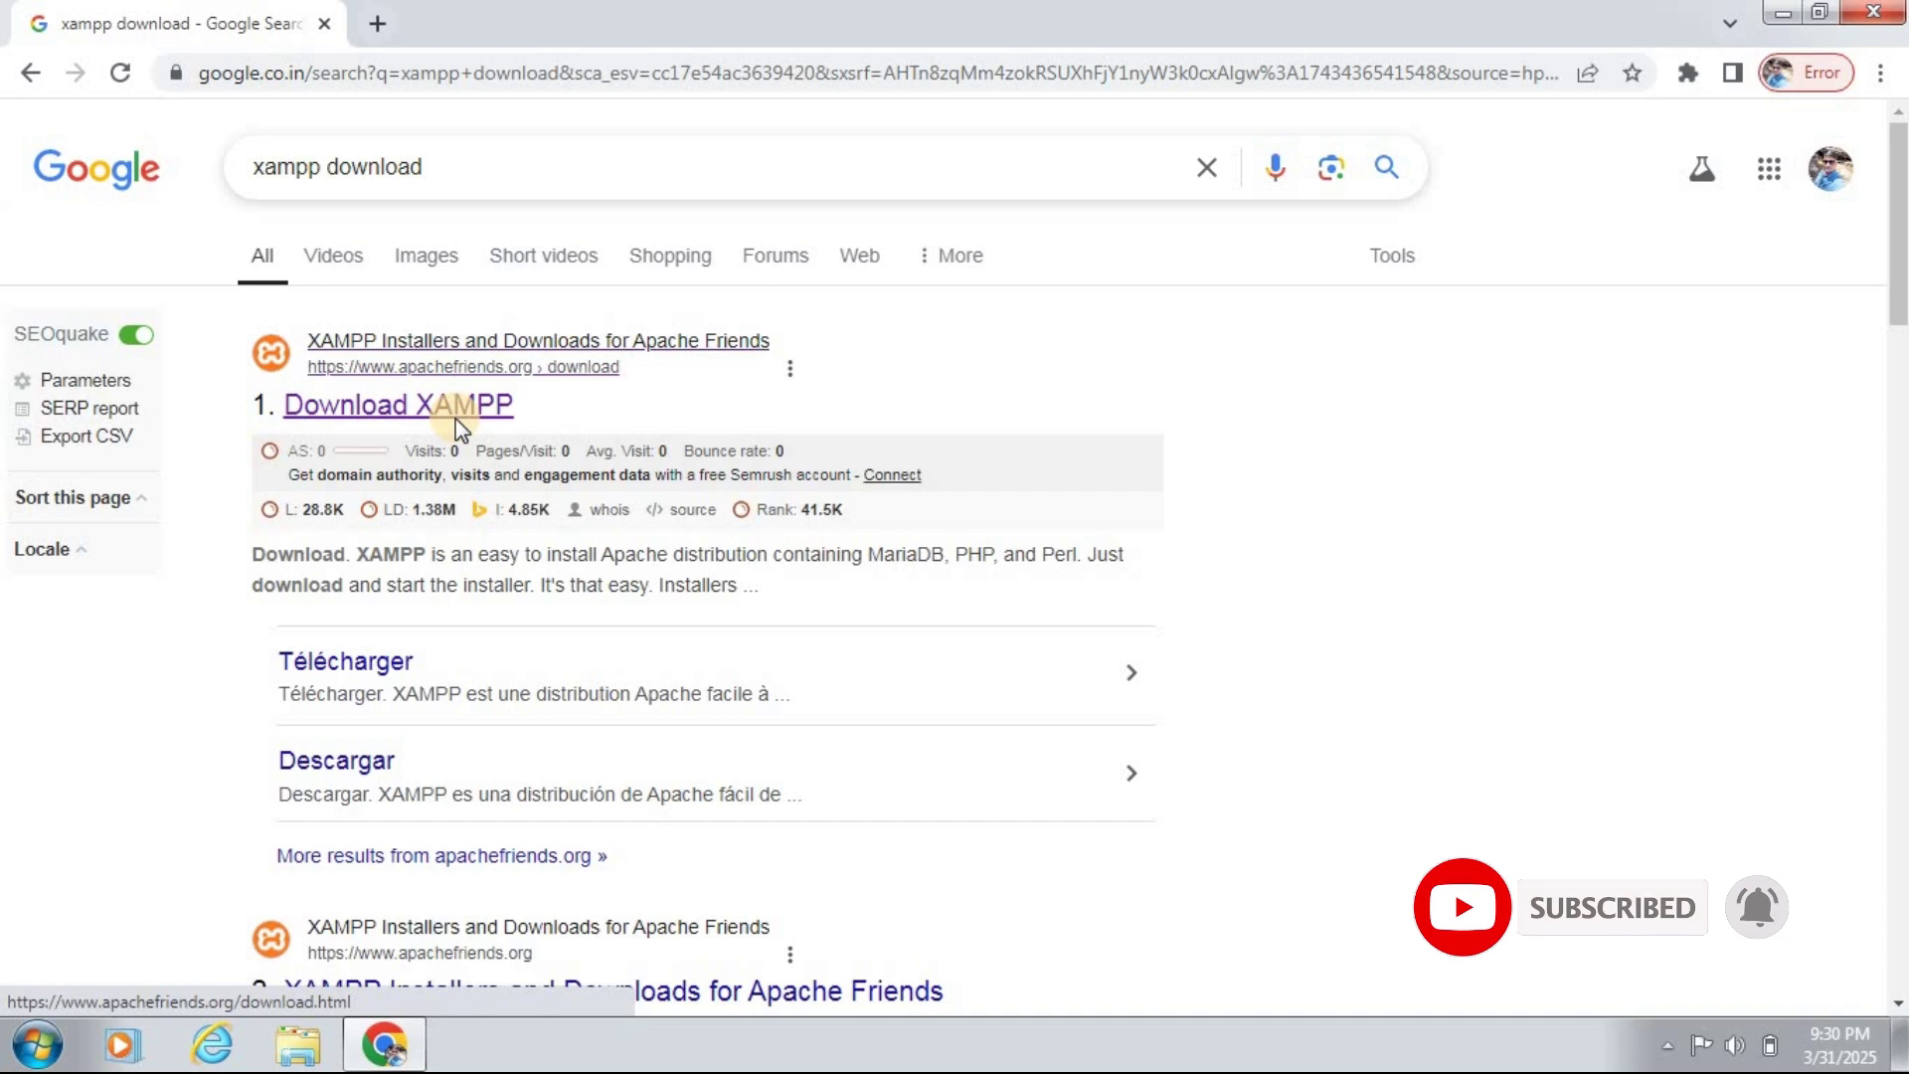
click(445, 408)
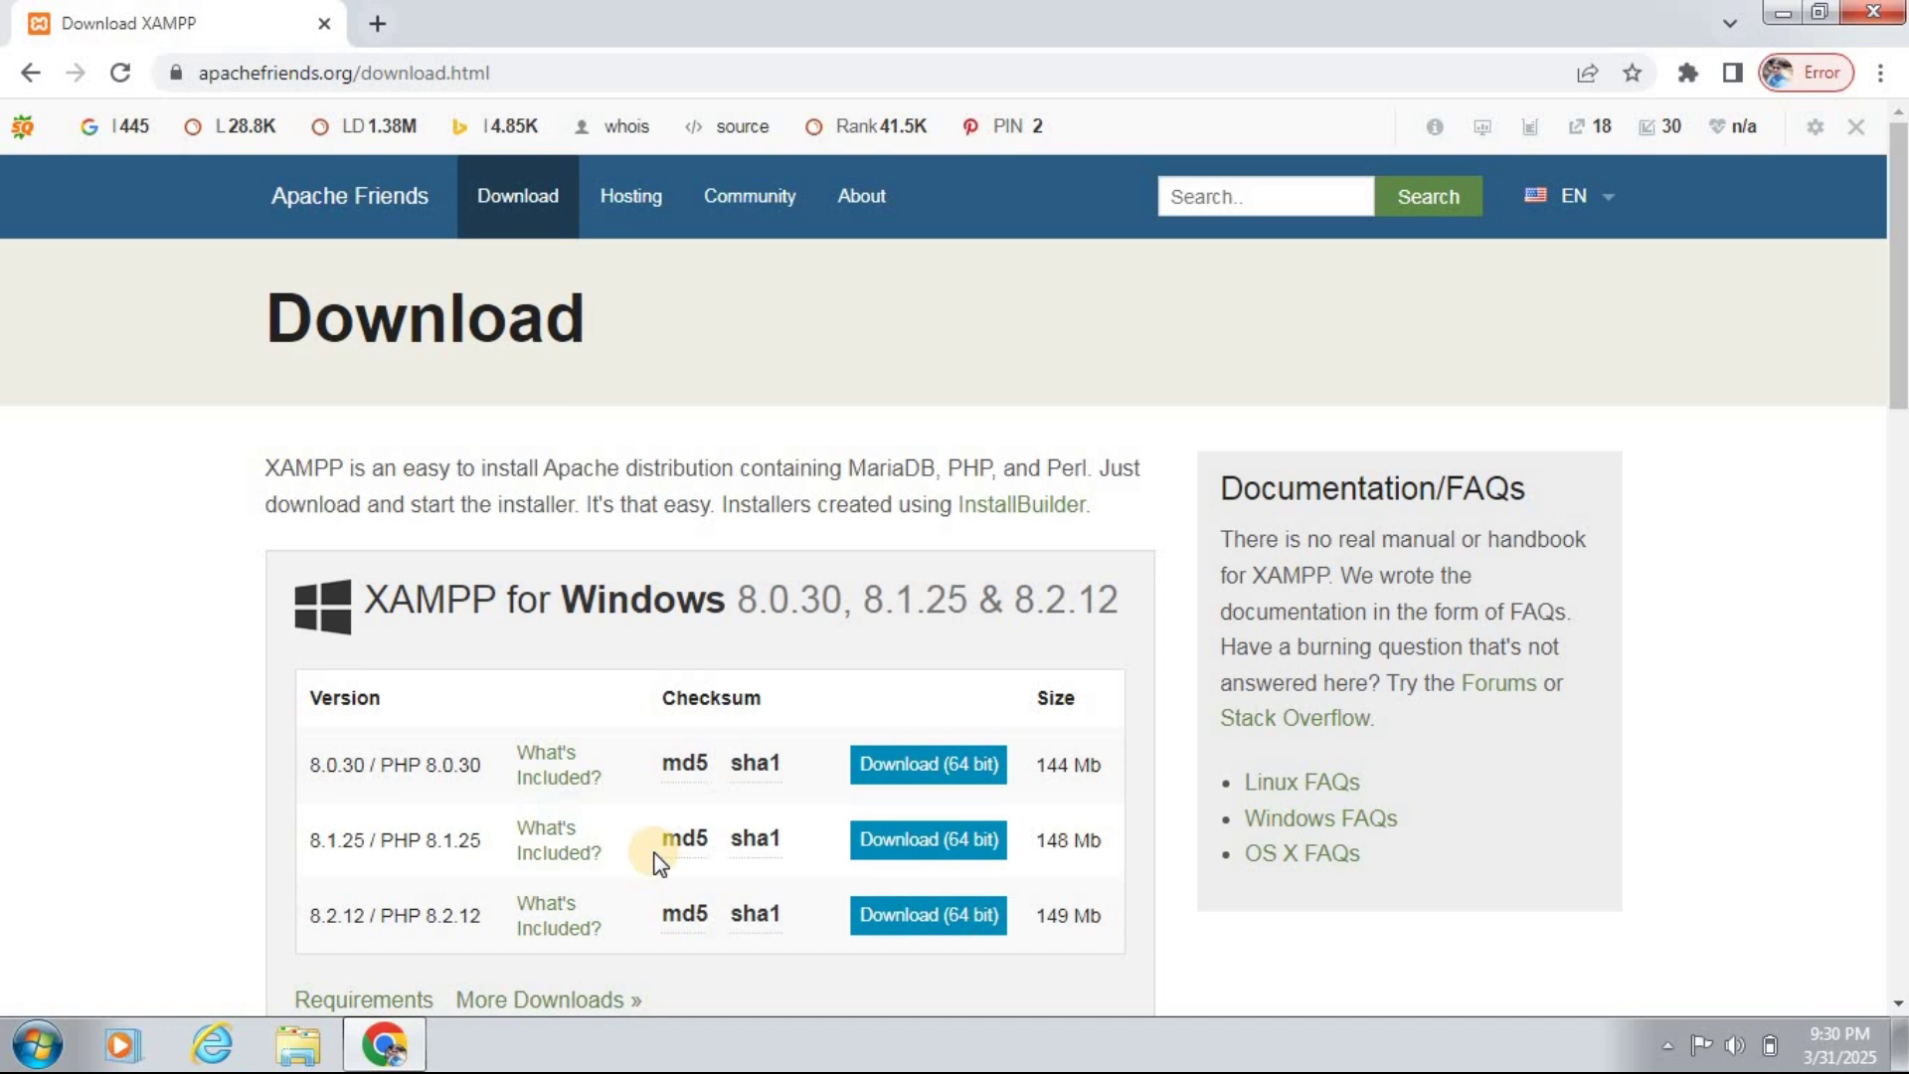
click(920, 768)
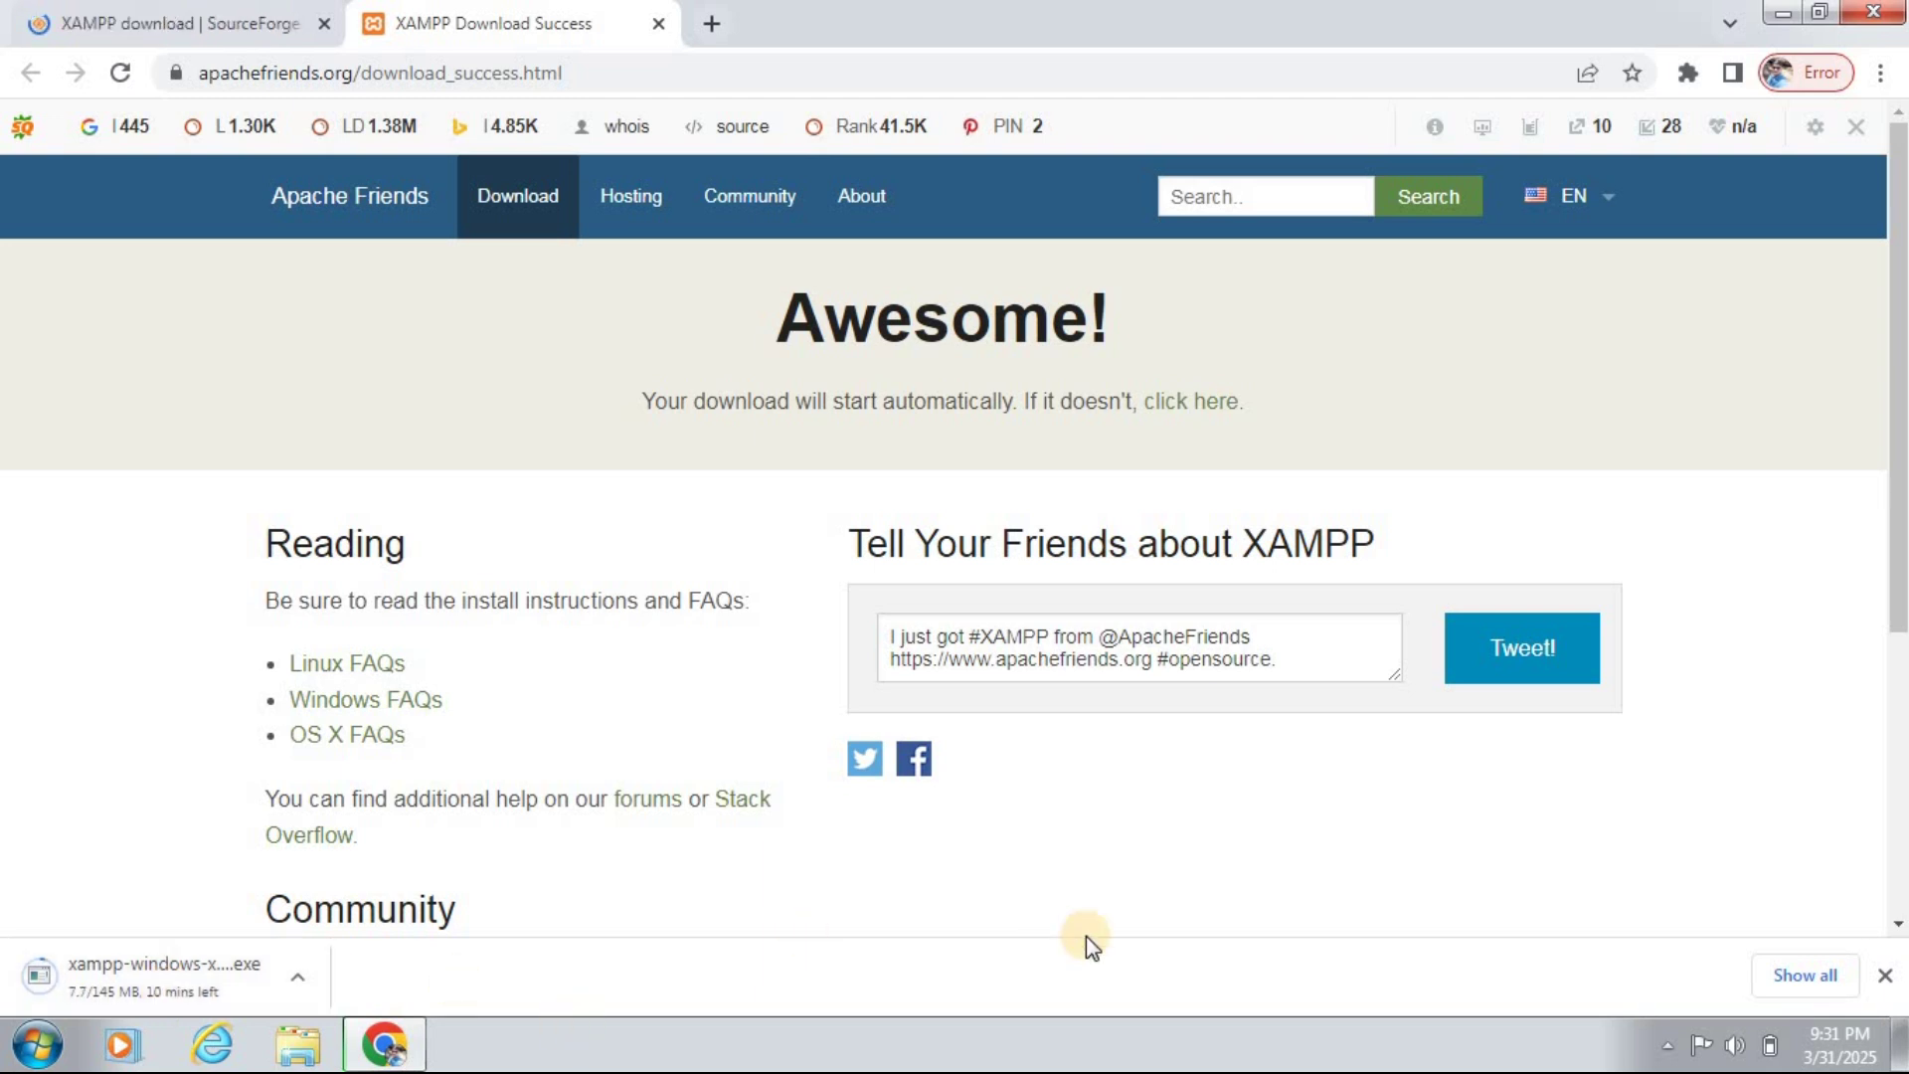
Cancel the running XAMPP installer download and remove its entry from the downloads list.
click(1814, 980)
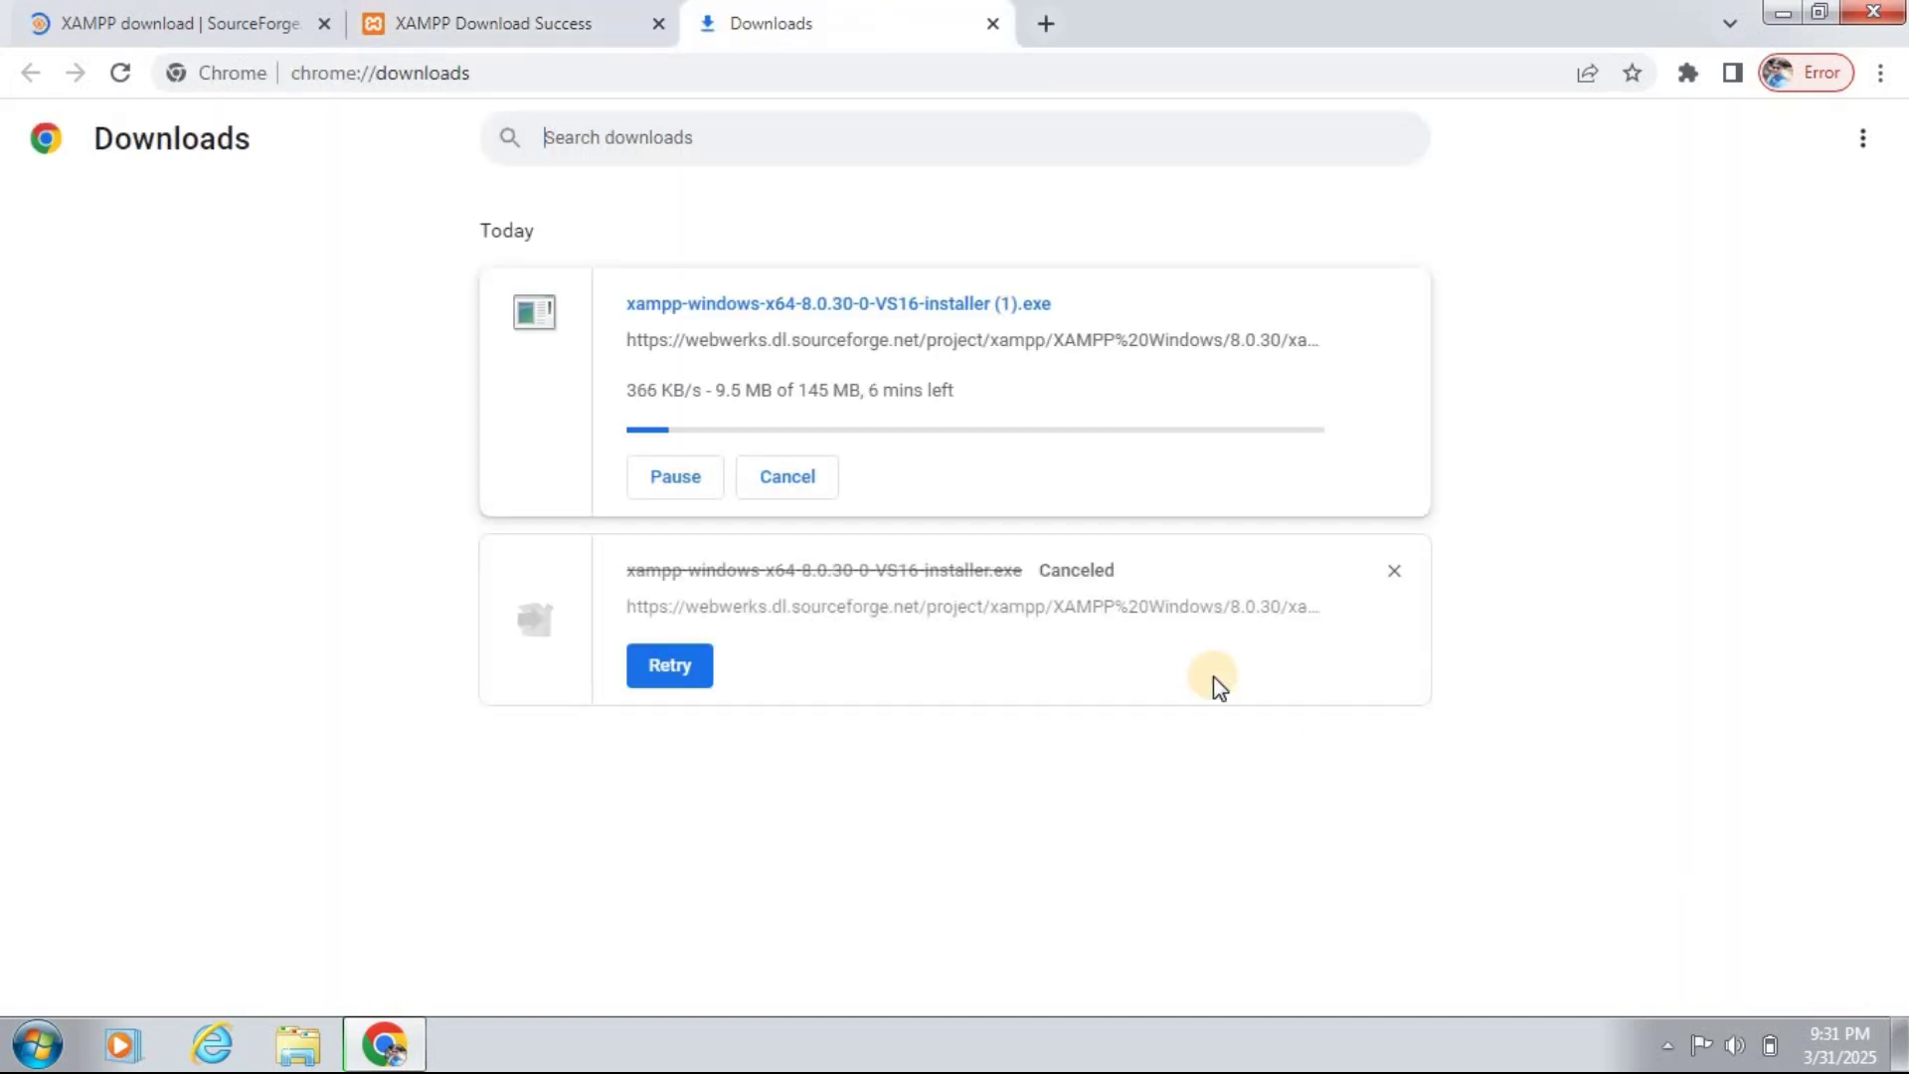
click(672, 479)
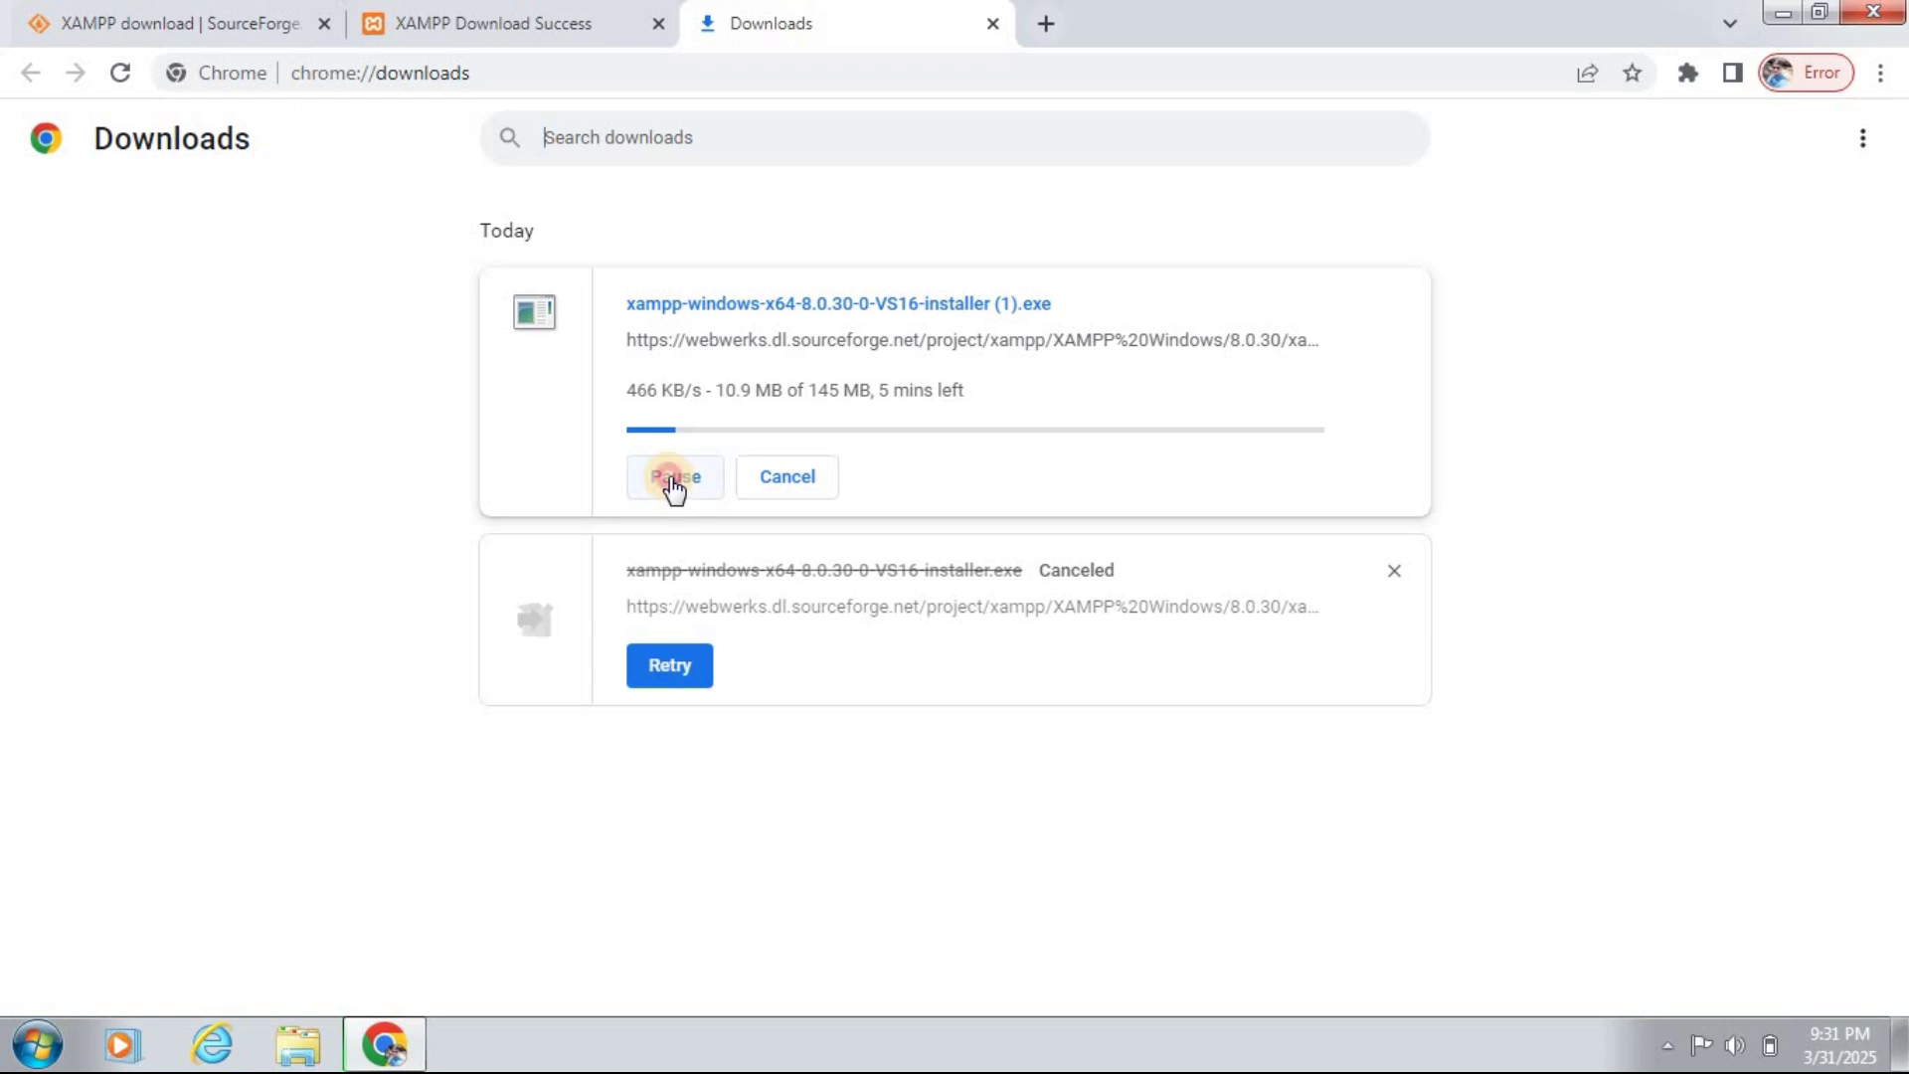
click(808, 477)
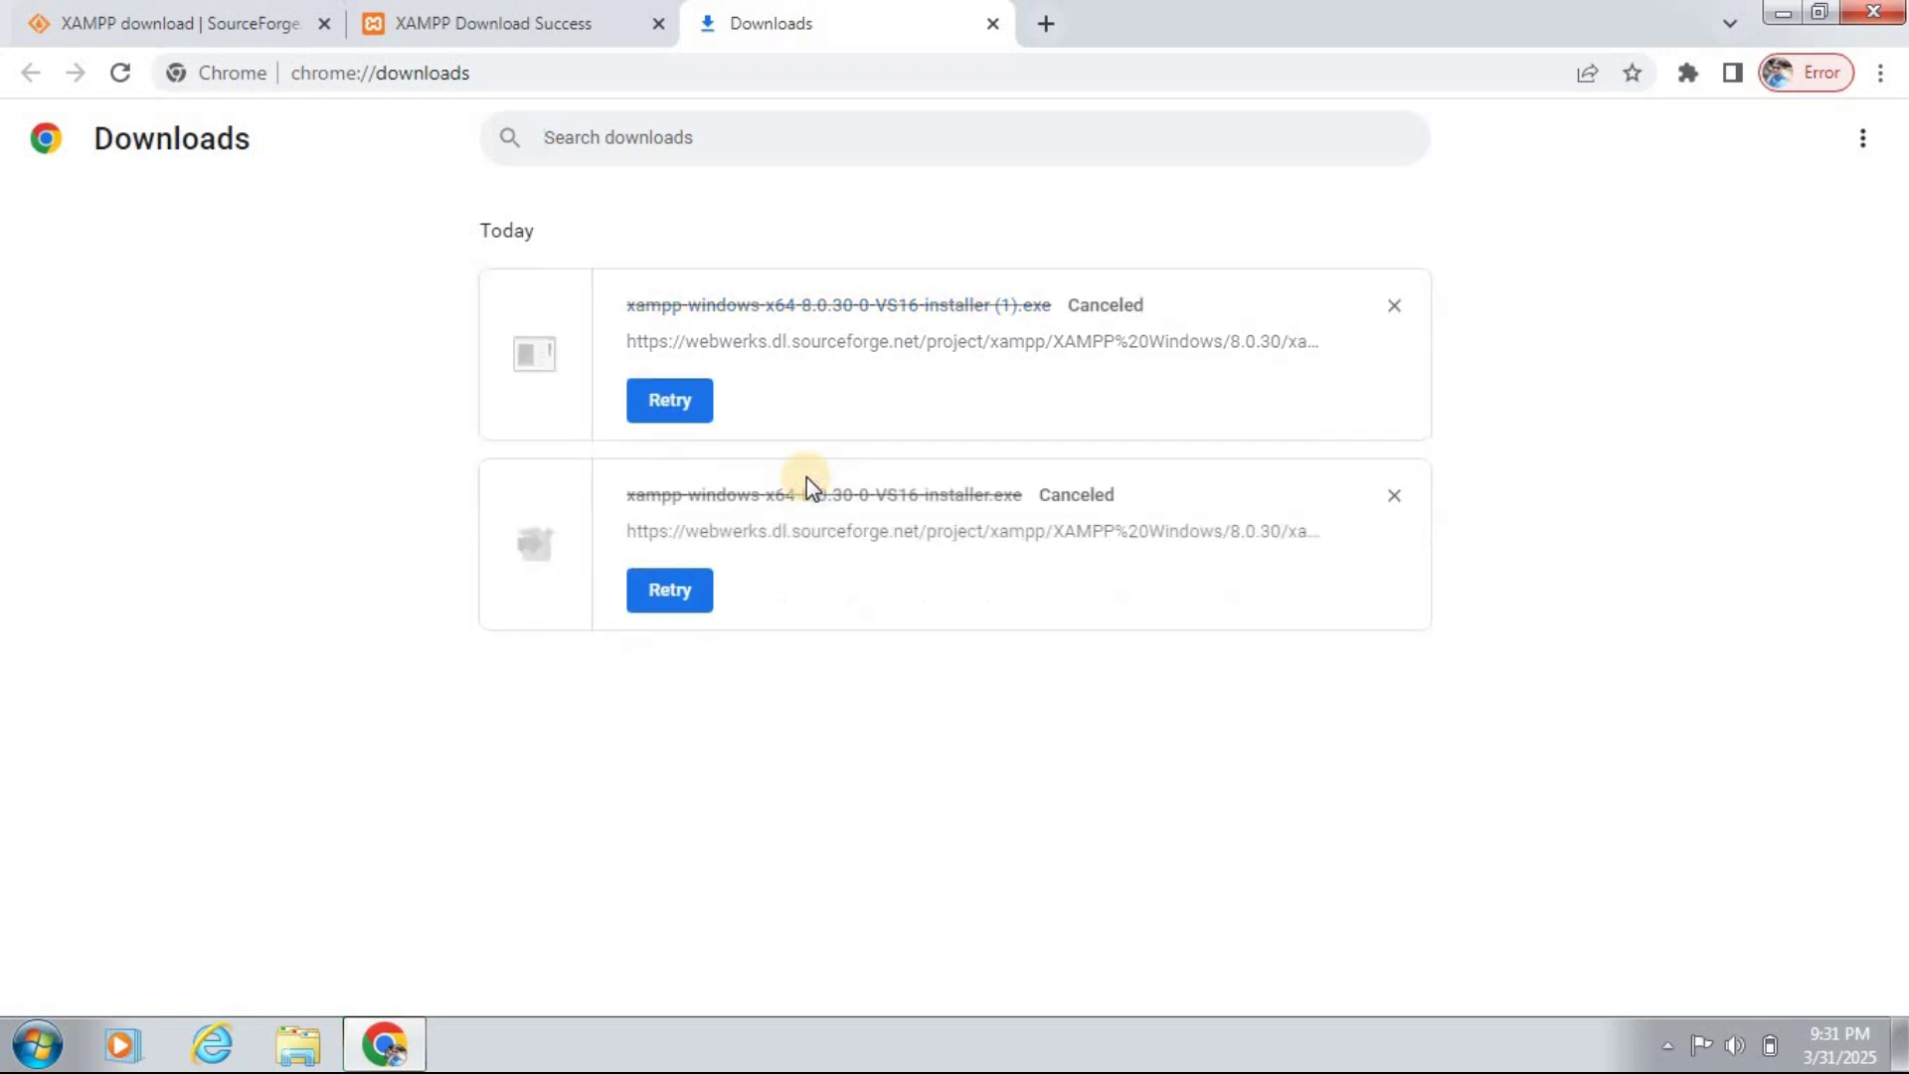
click(1397, 306)
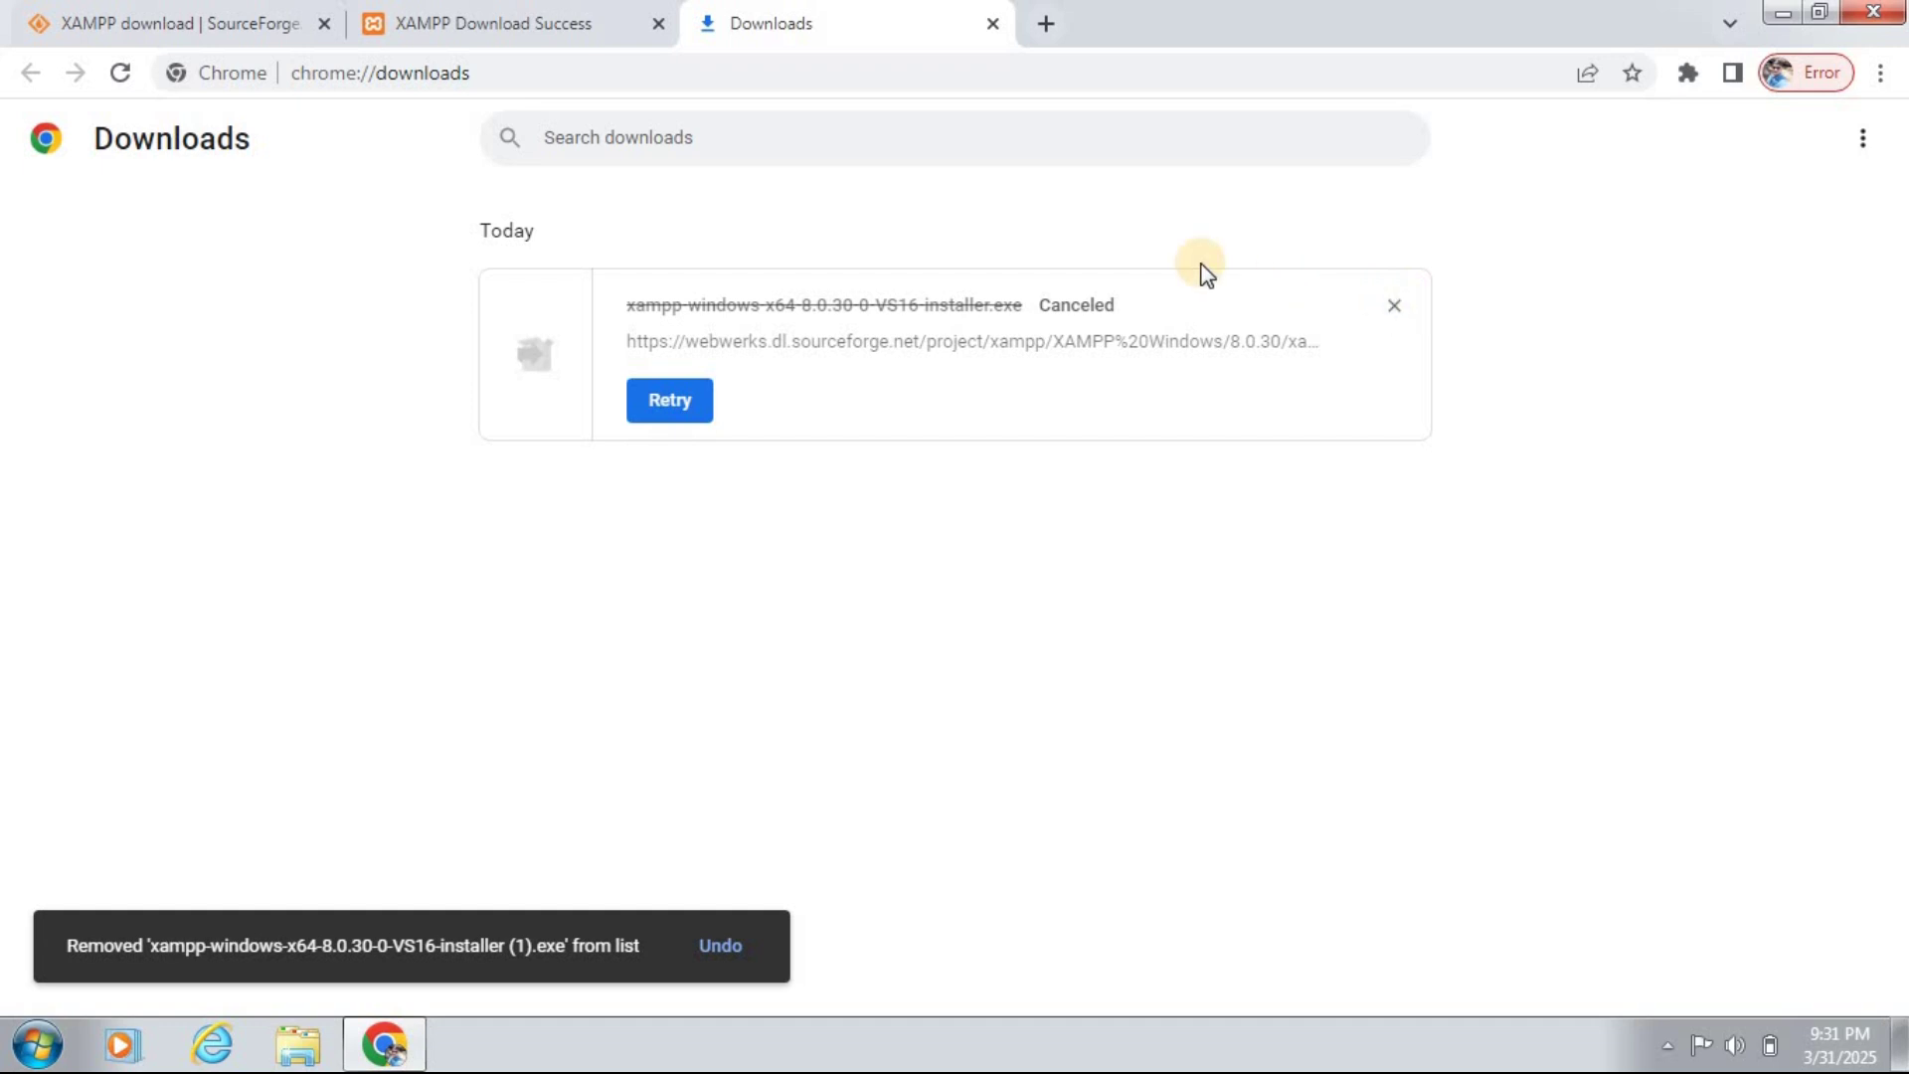
Switch to Windows Explorer, run xampp-windows-x64-8.0.30-0-VS16-installer.exe from the Downloads folder and acknowledge the User Account Control warning.
click(299, 1052)
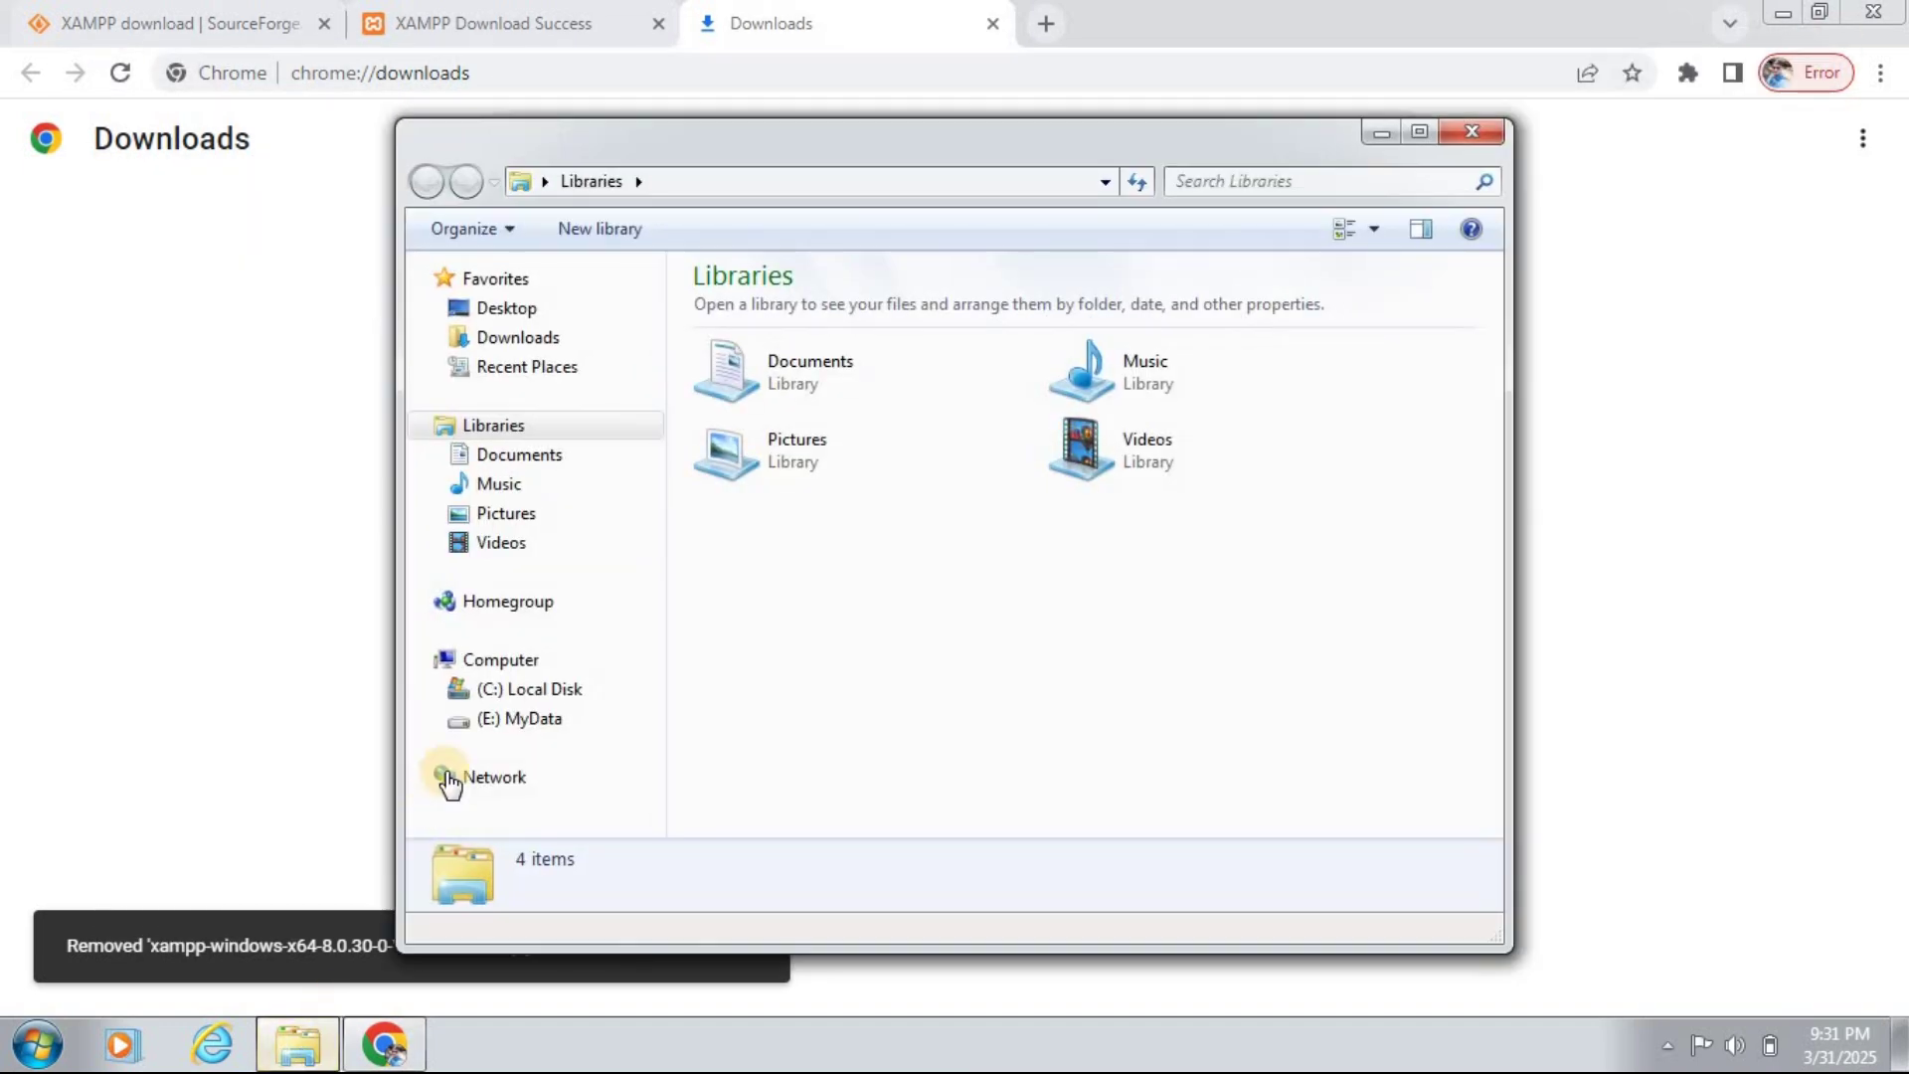
click(516, 343)
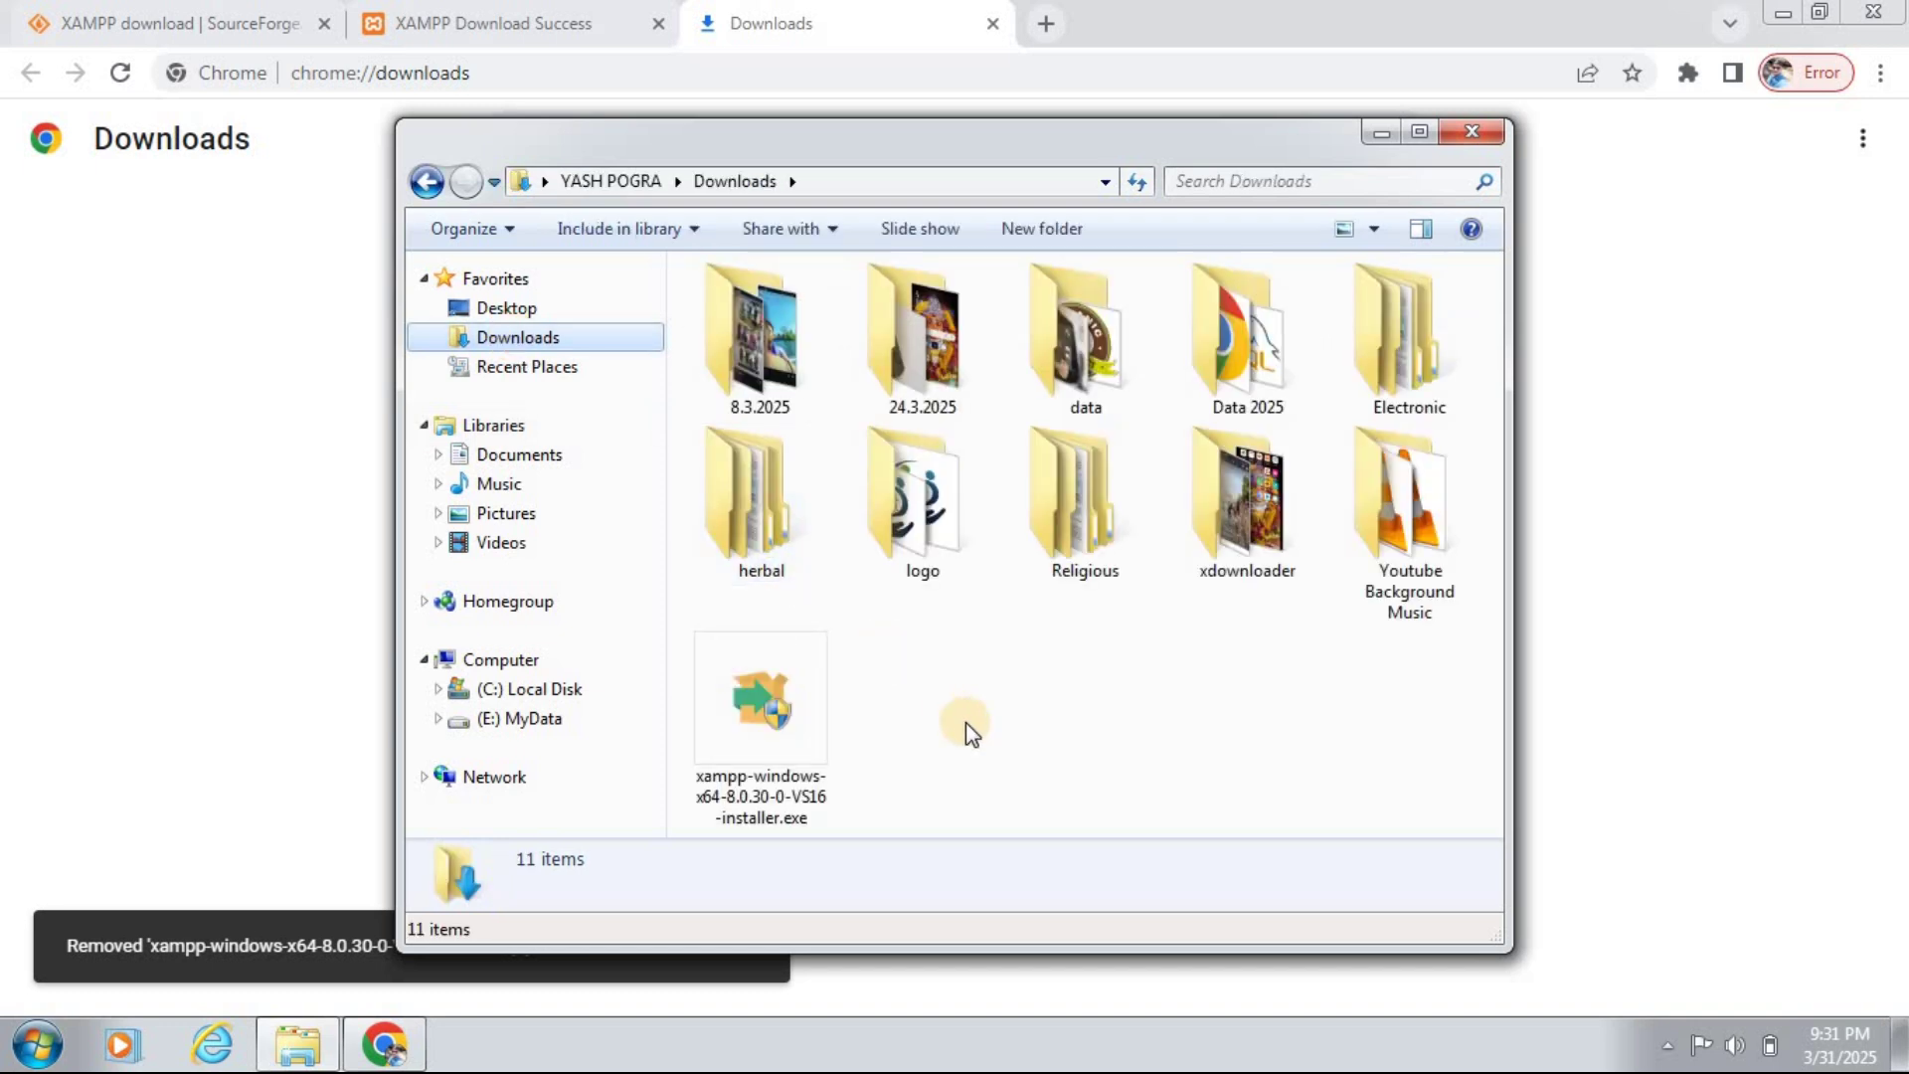
click(760, 696)
right_click(760, 696)
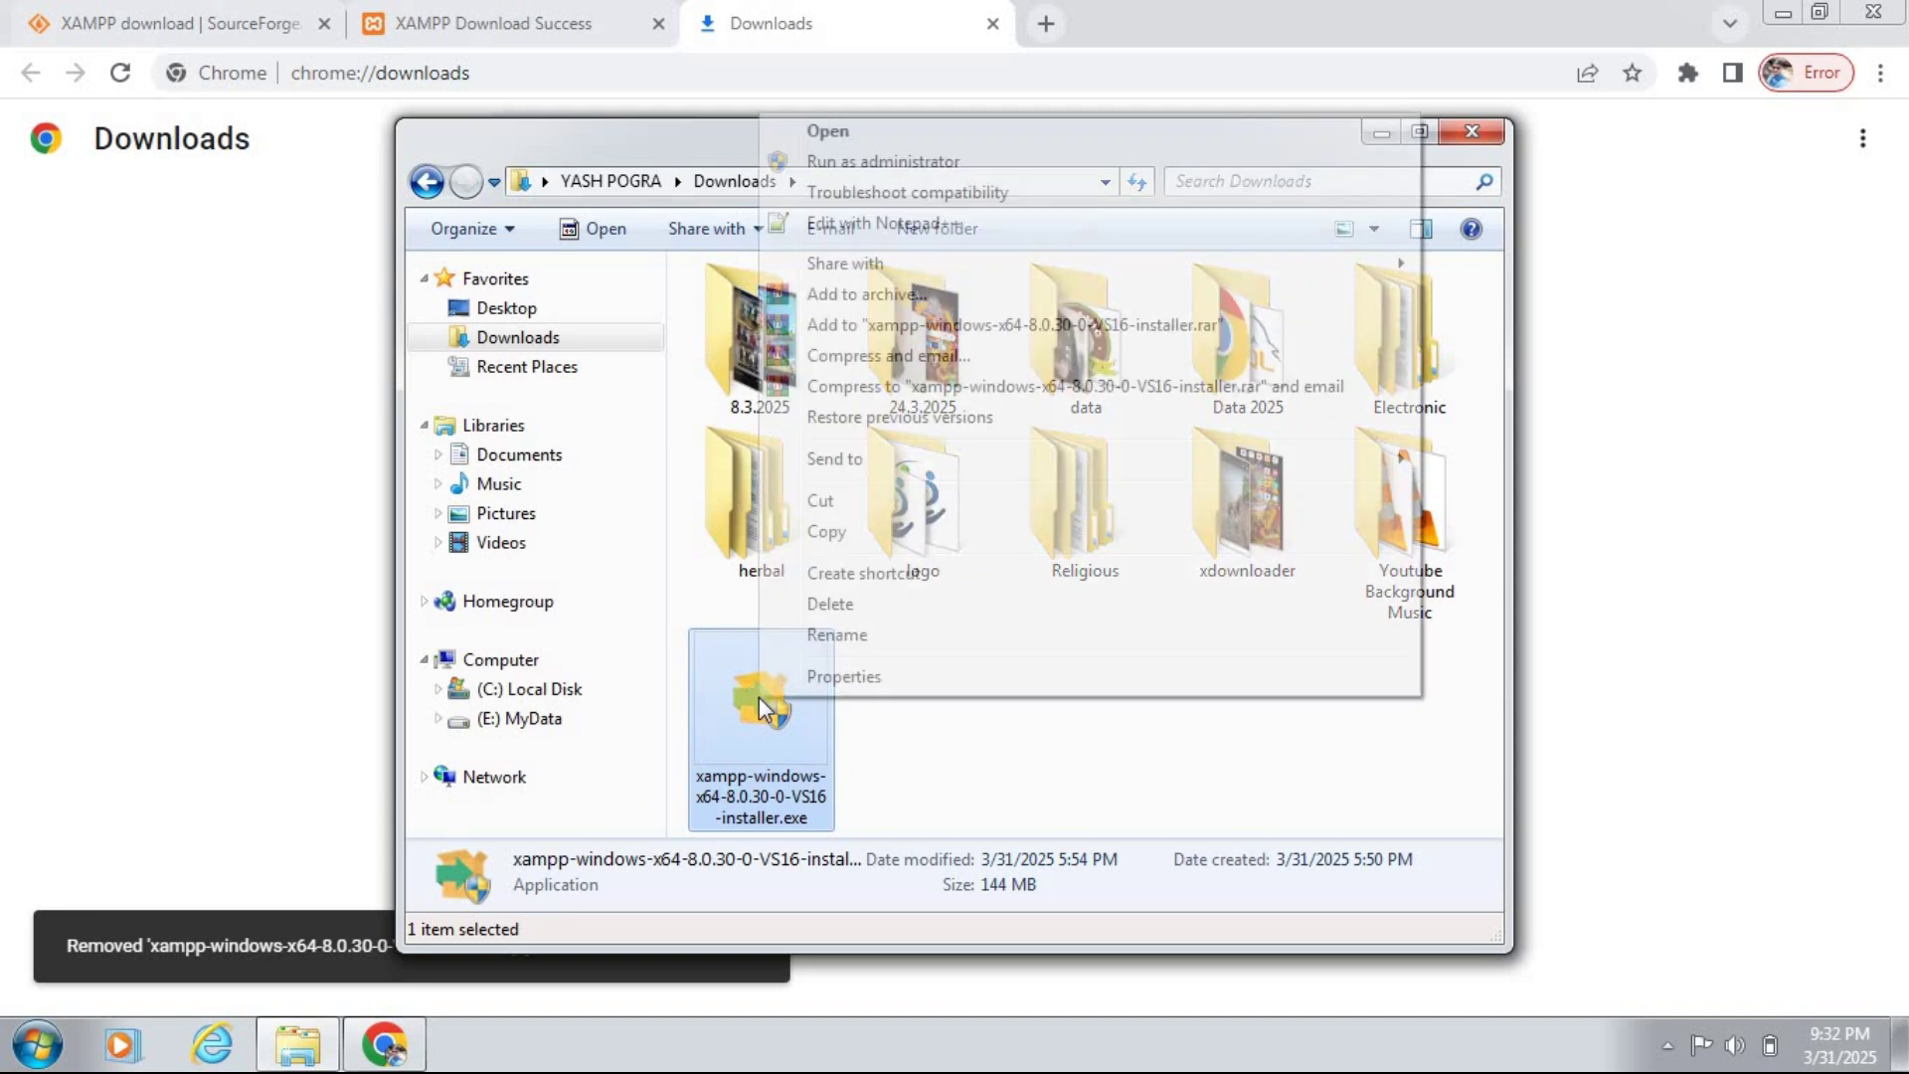
click(847, 133)
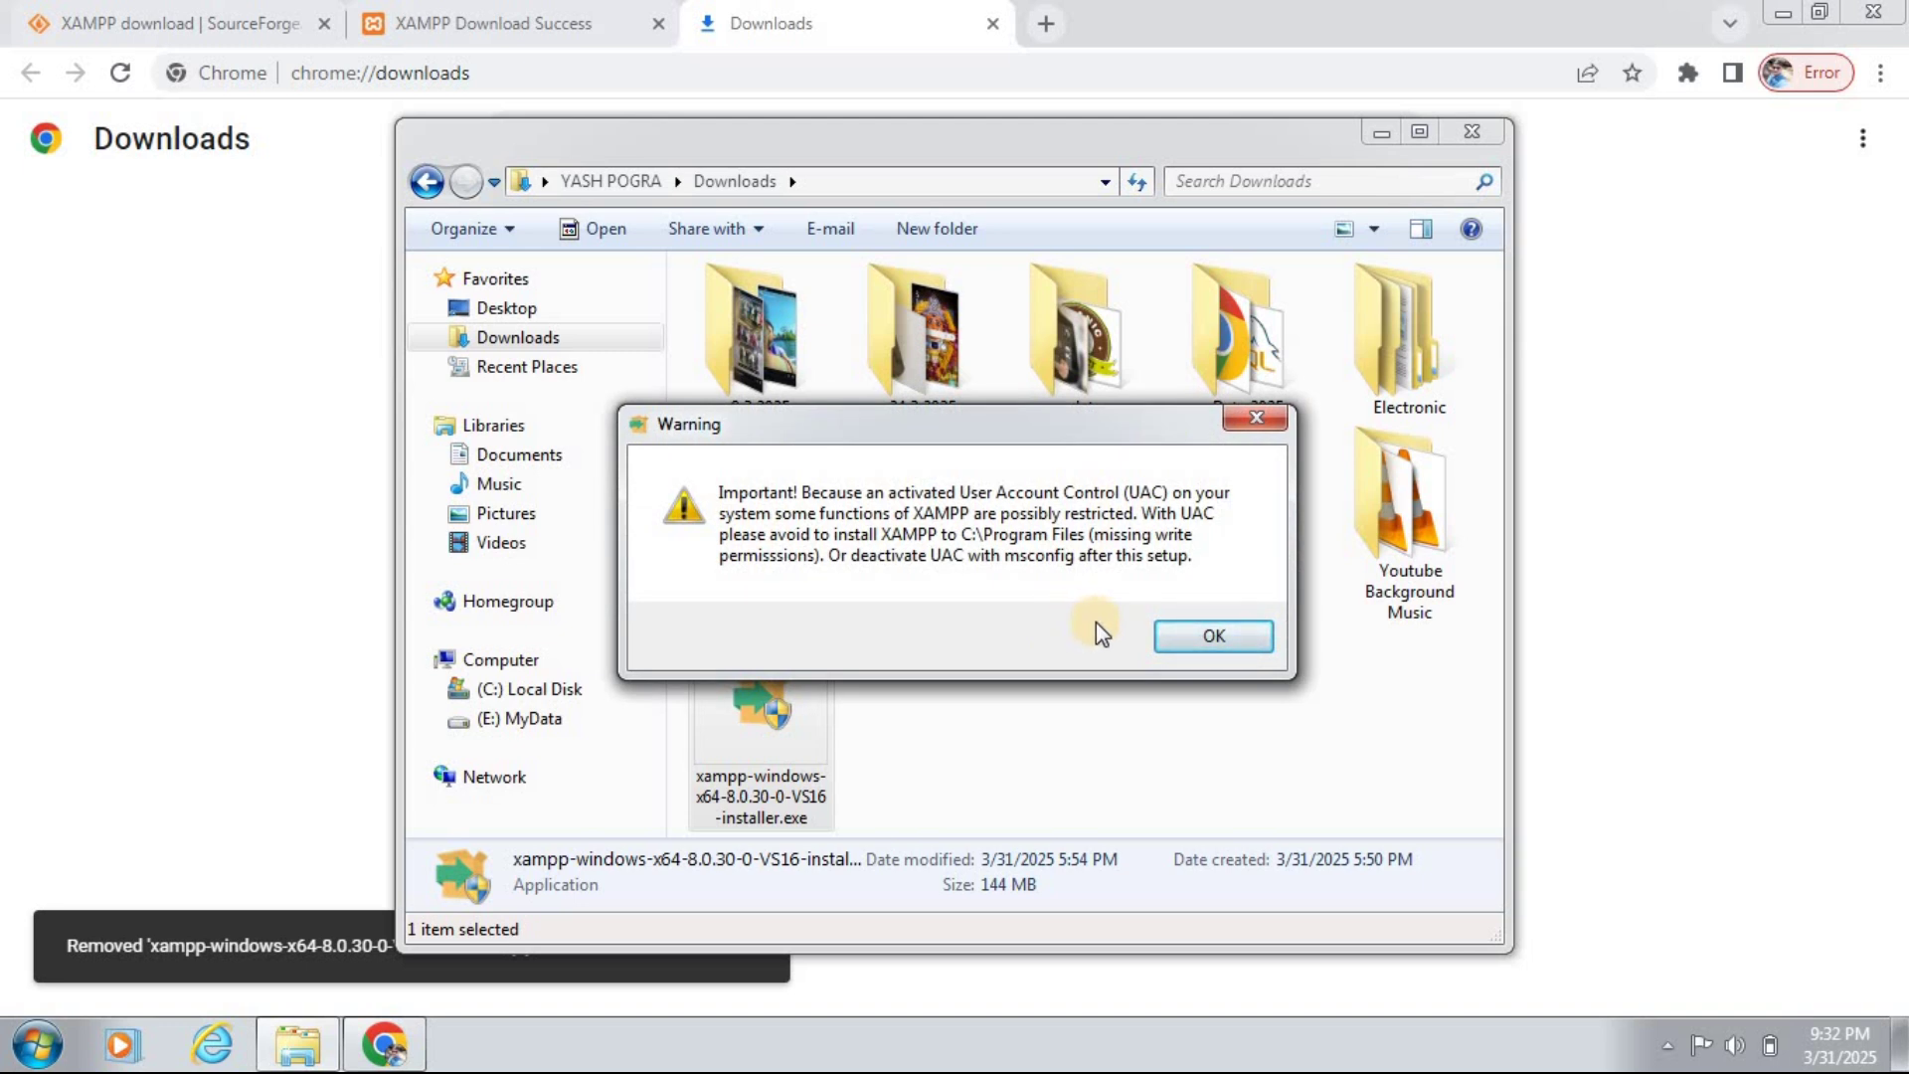
click(1214, 639)
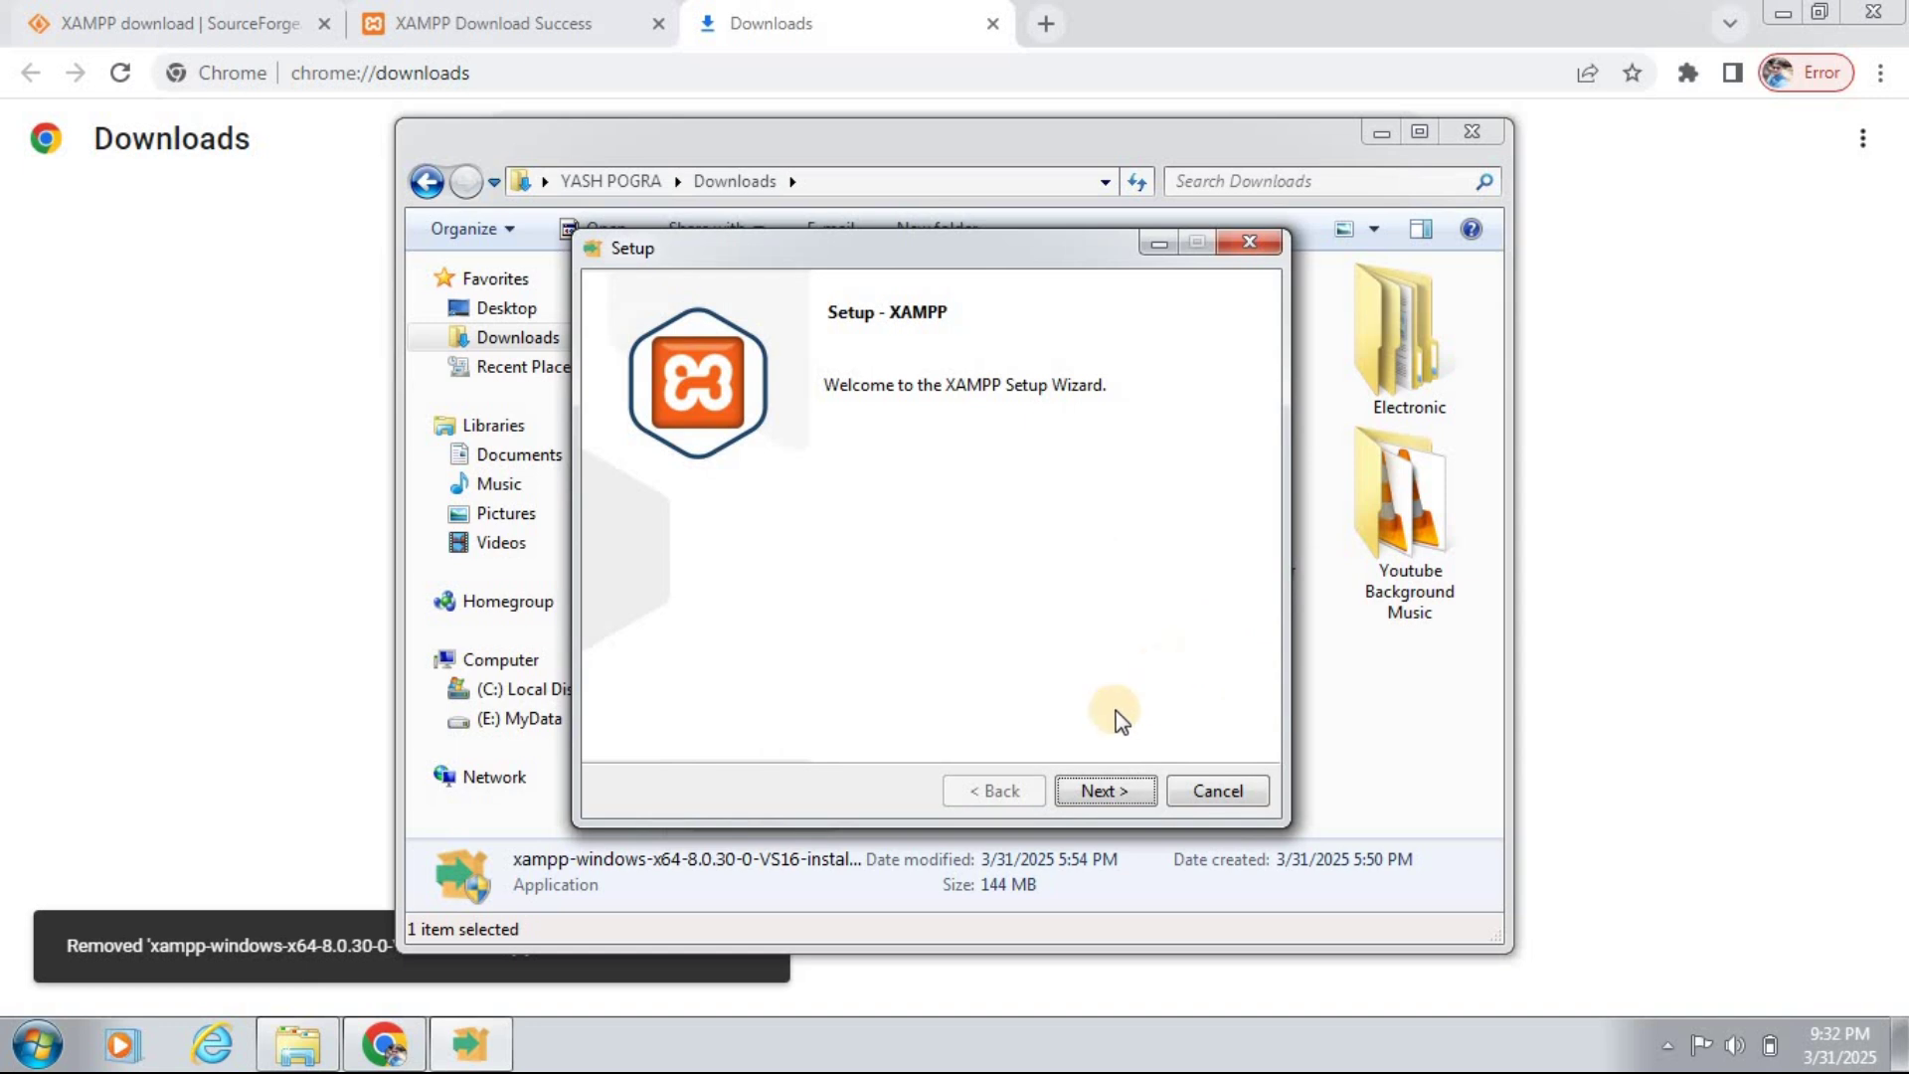
Install XAMPP with all components in C:\xampp using English, and finish setup with the Control Panel set to start.
click(1118, 792)
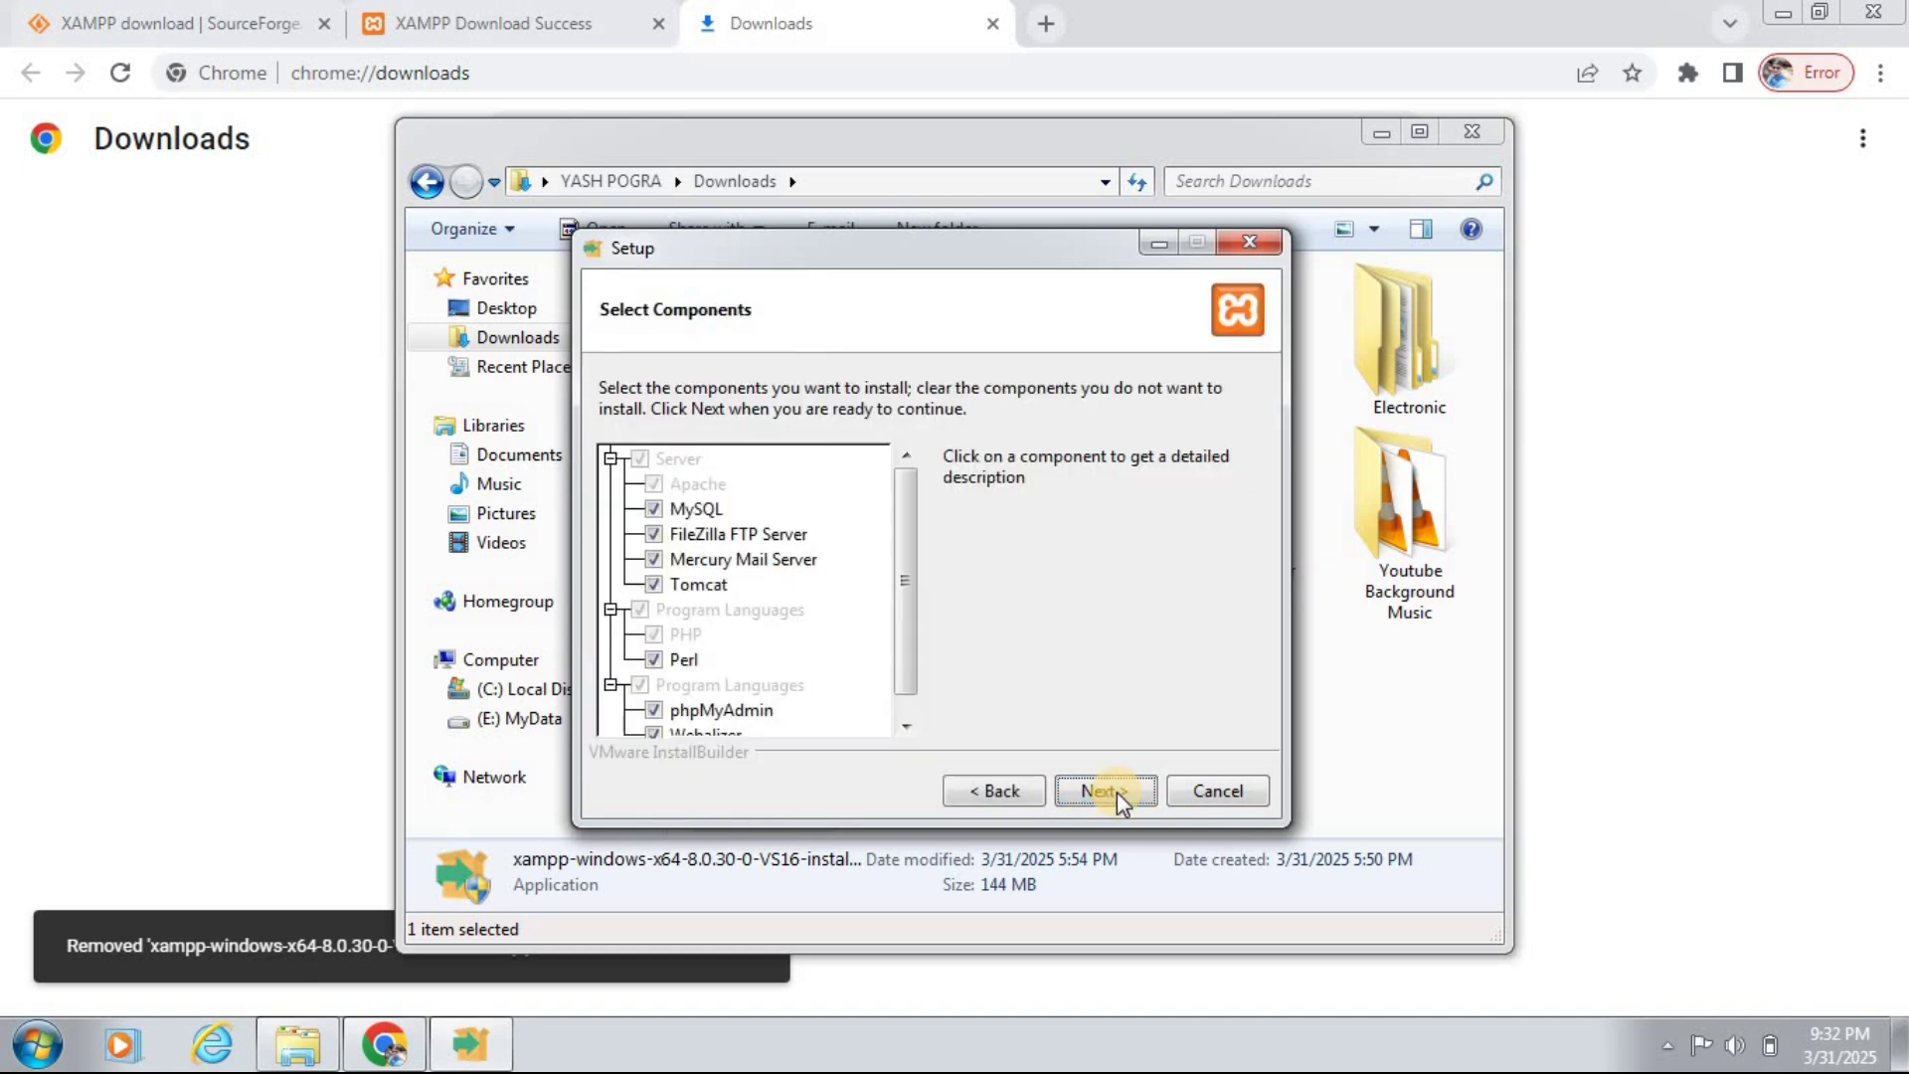
click(1118, 791)
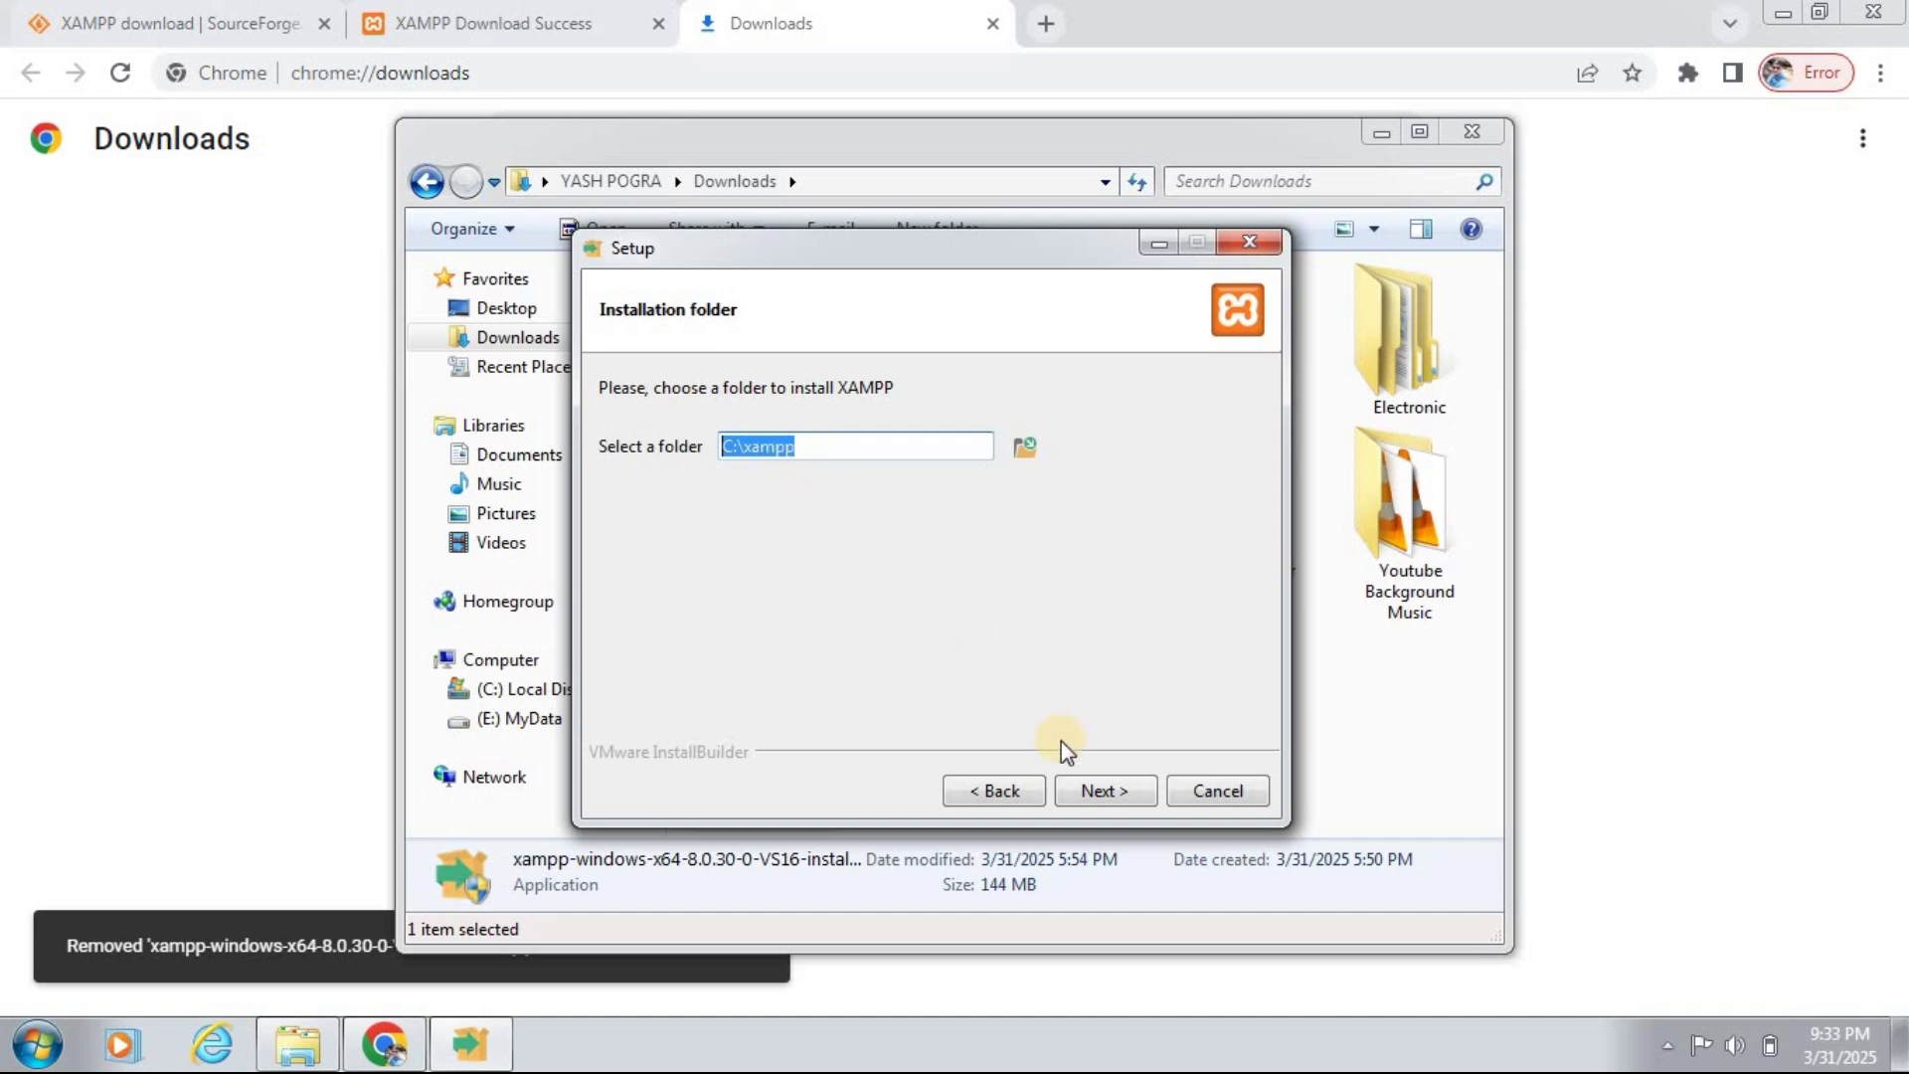
click(1110, 790)
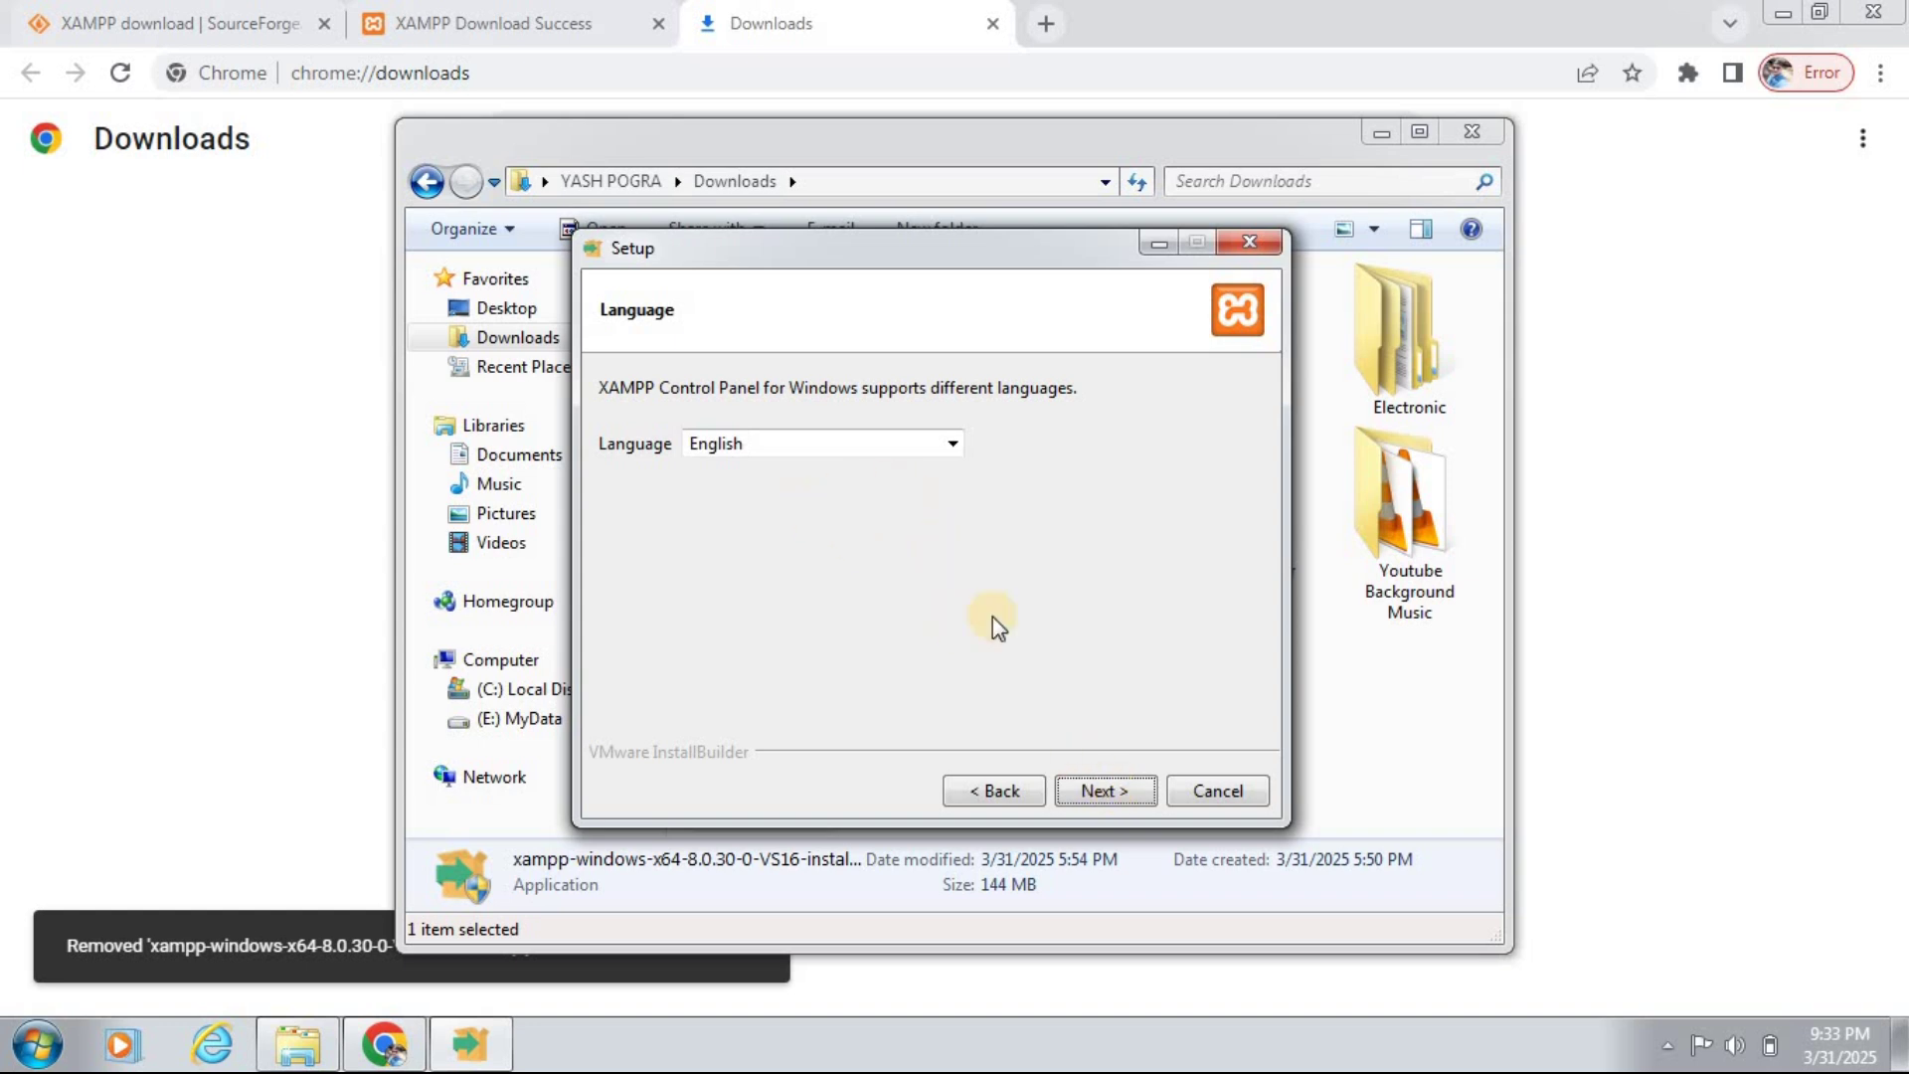
click(1113, 792)
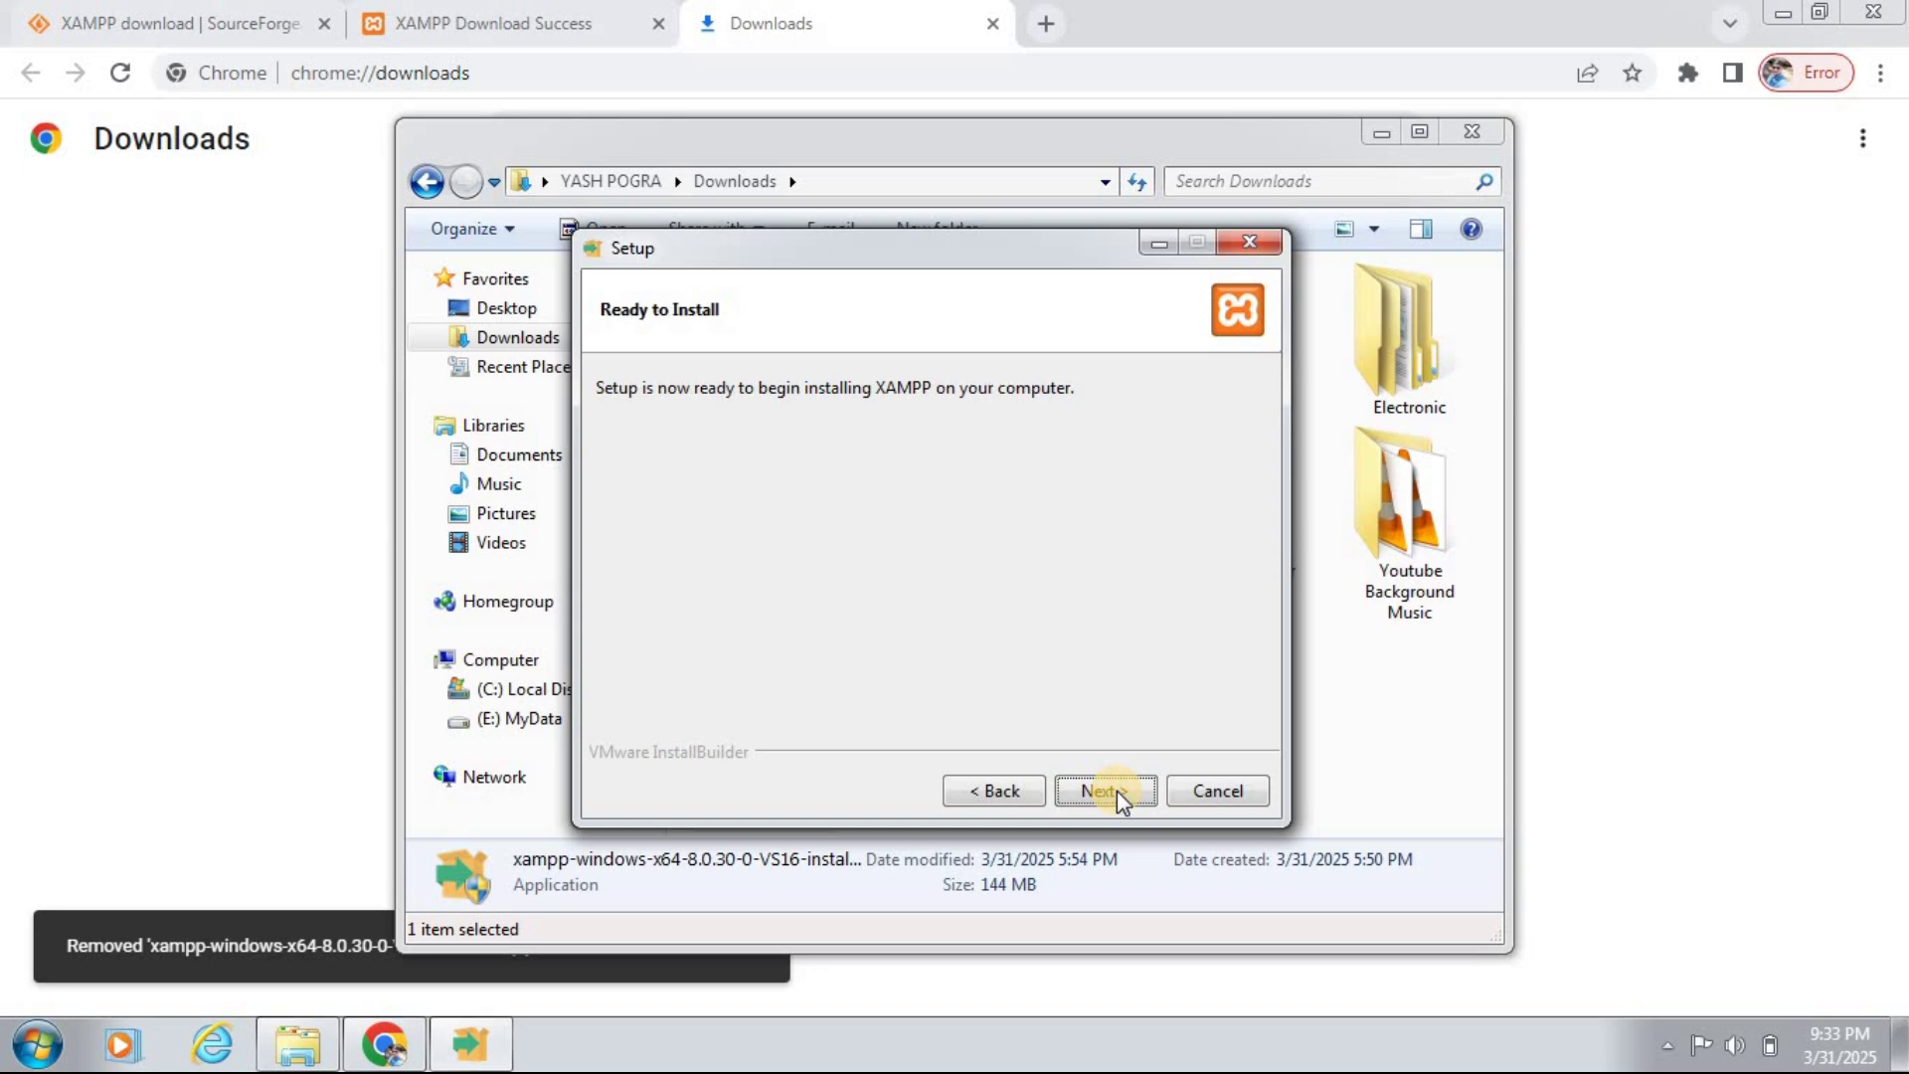
click(1118, 790)
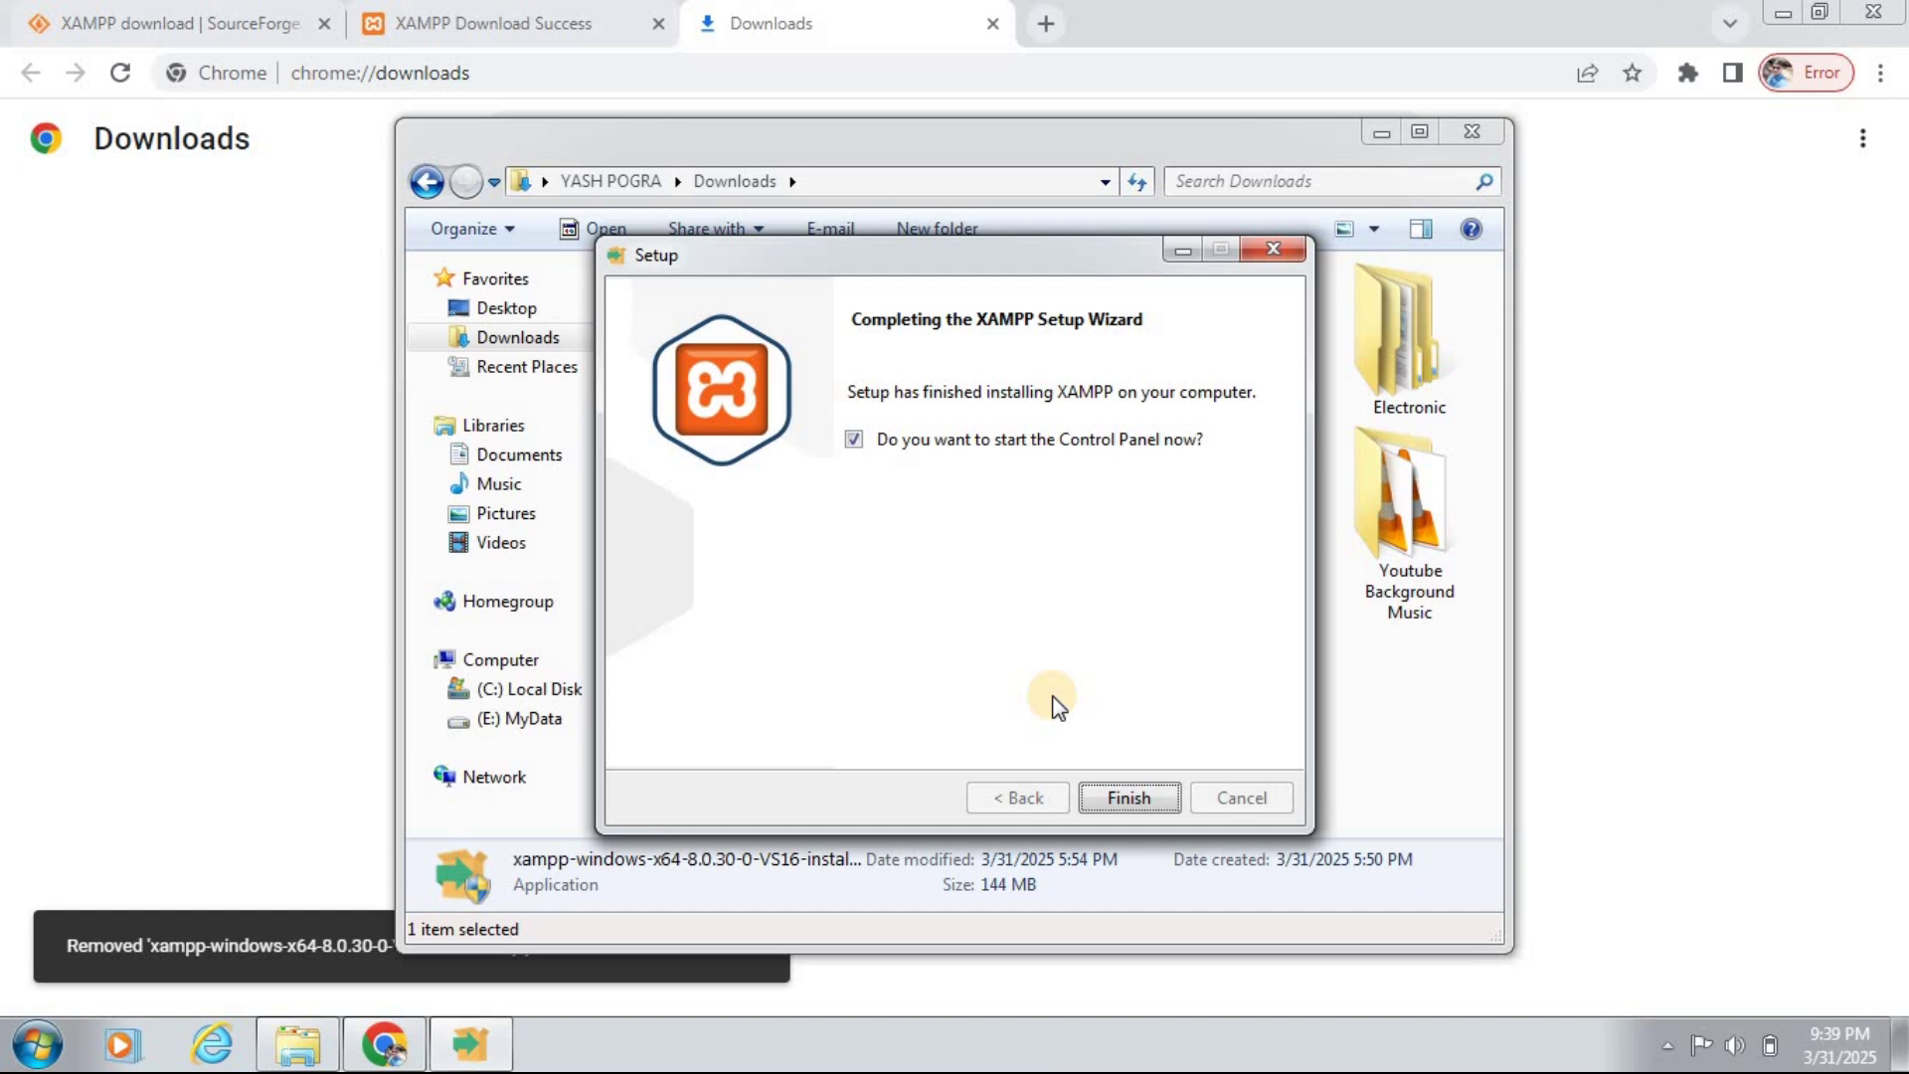
click(1129, 798)
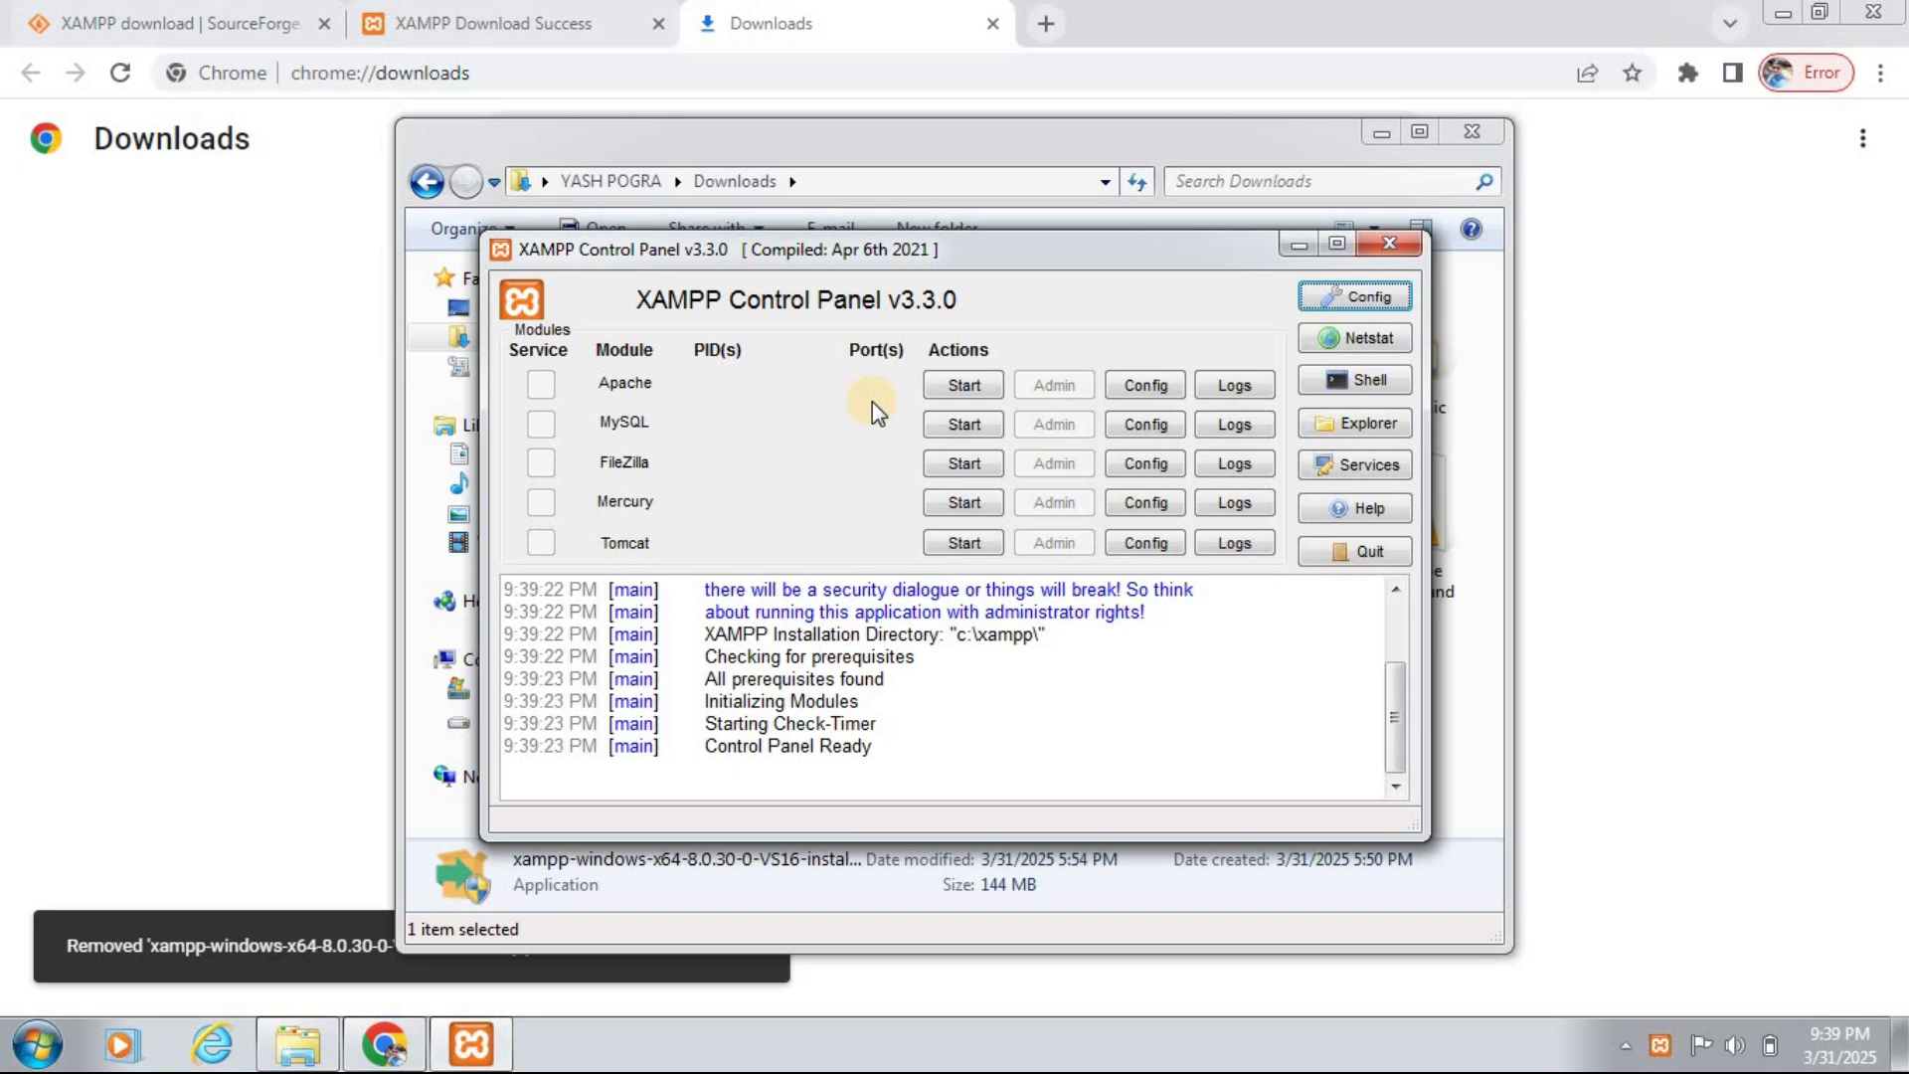
Start the Apache and MySQL modules in the XAMPP Control Panel and minimize its window.
click(964, 385)
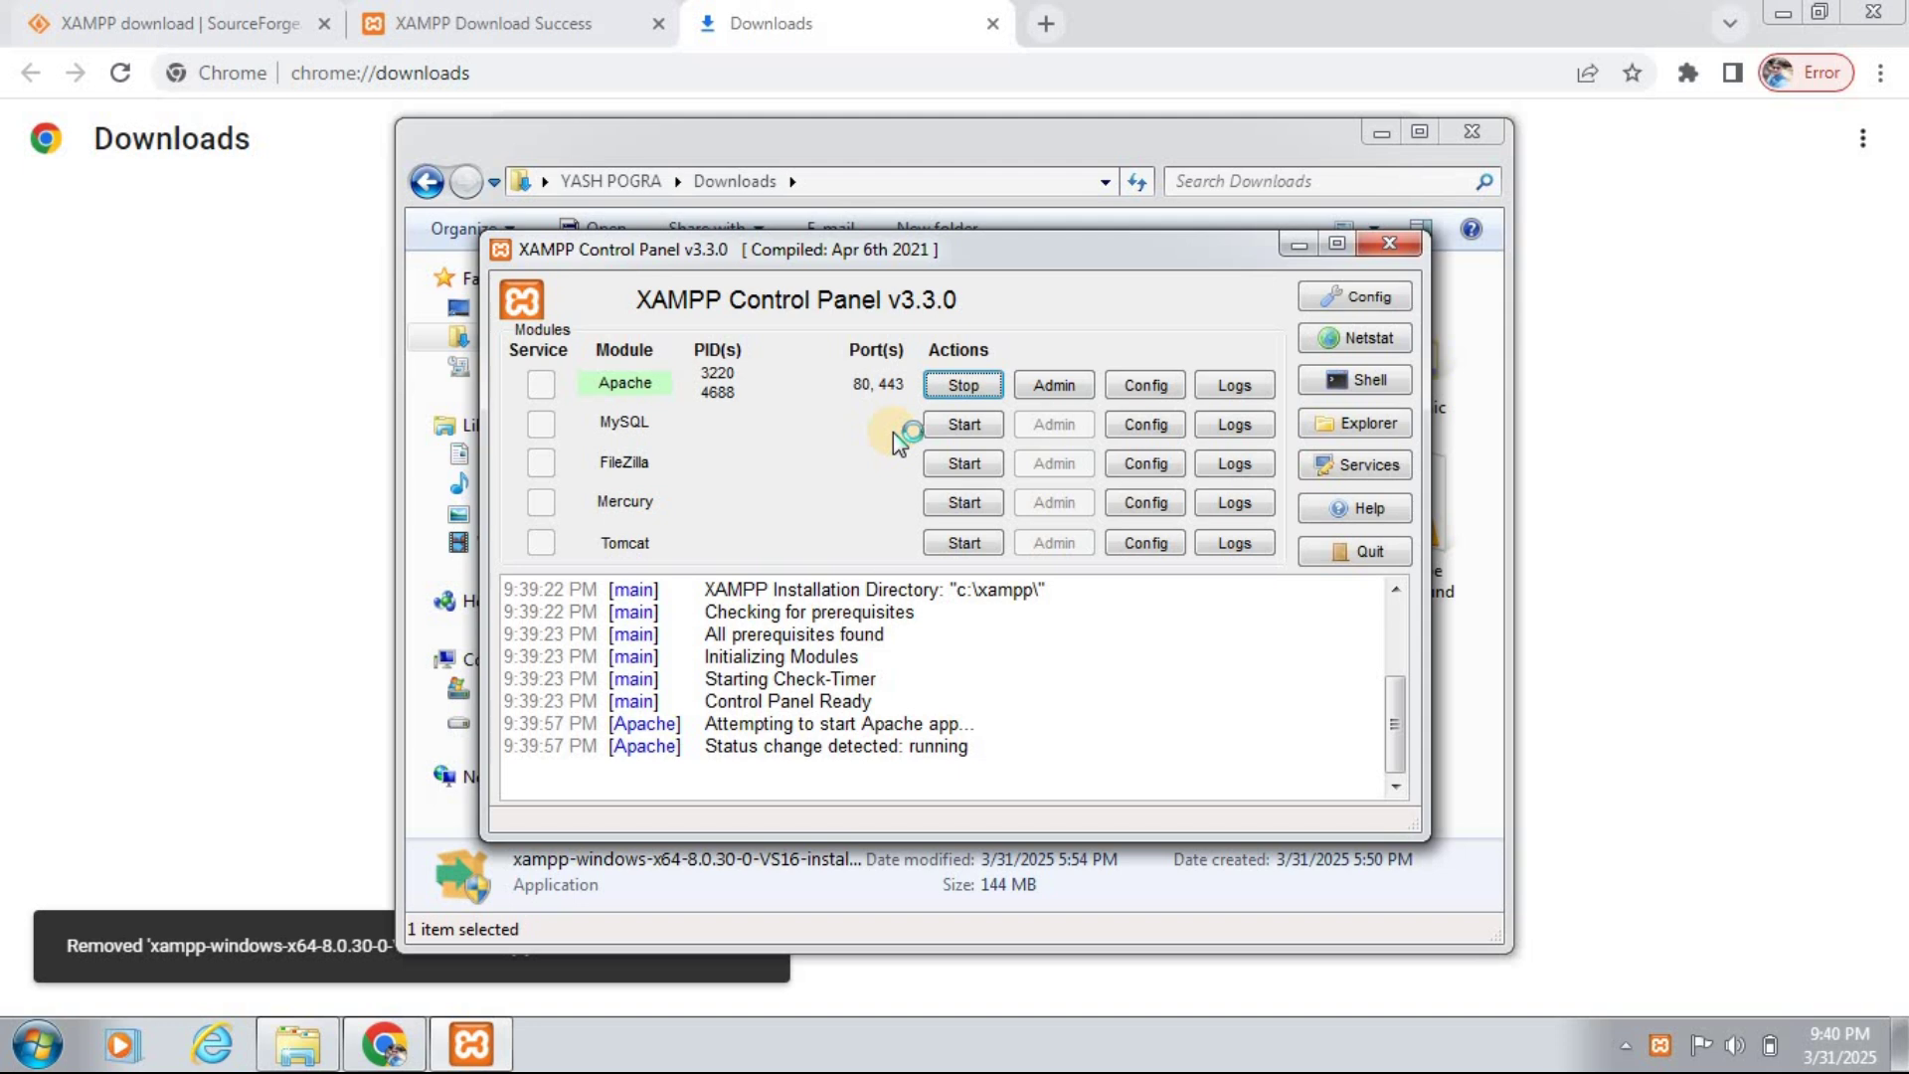
click(962, 427)
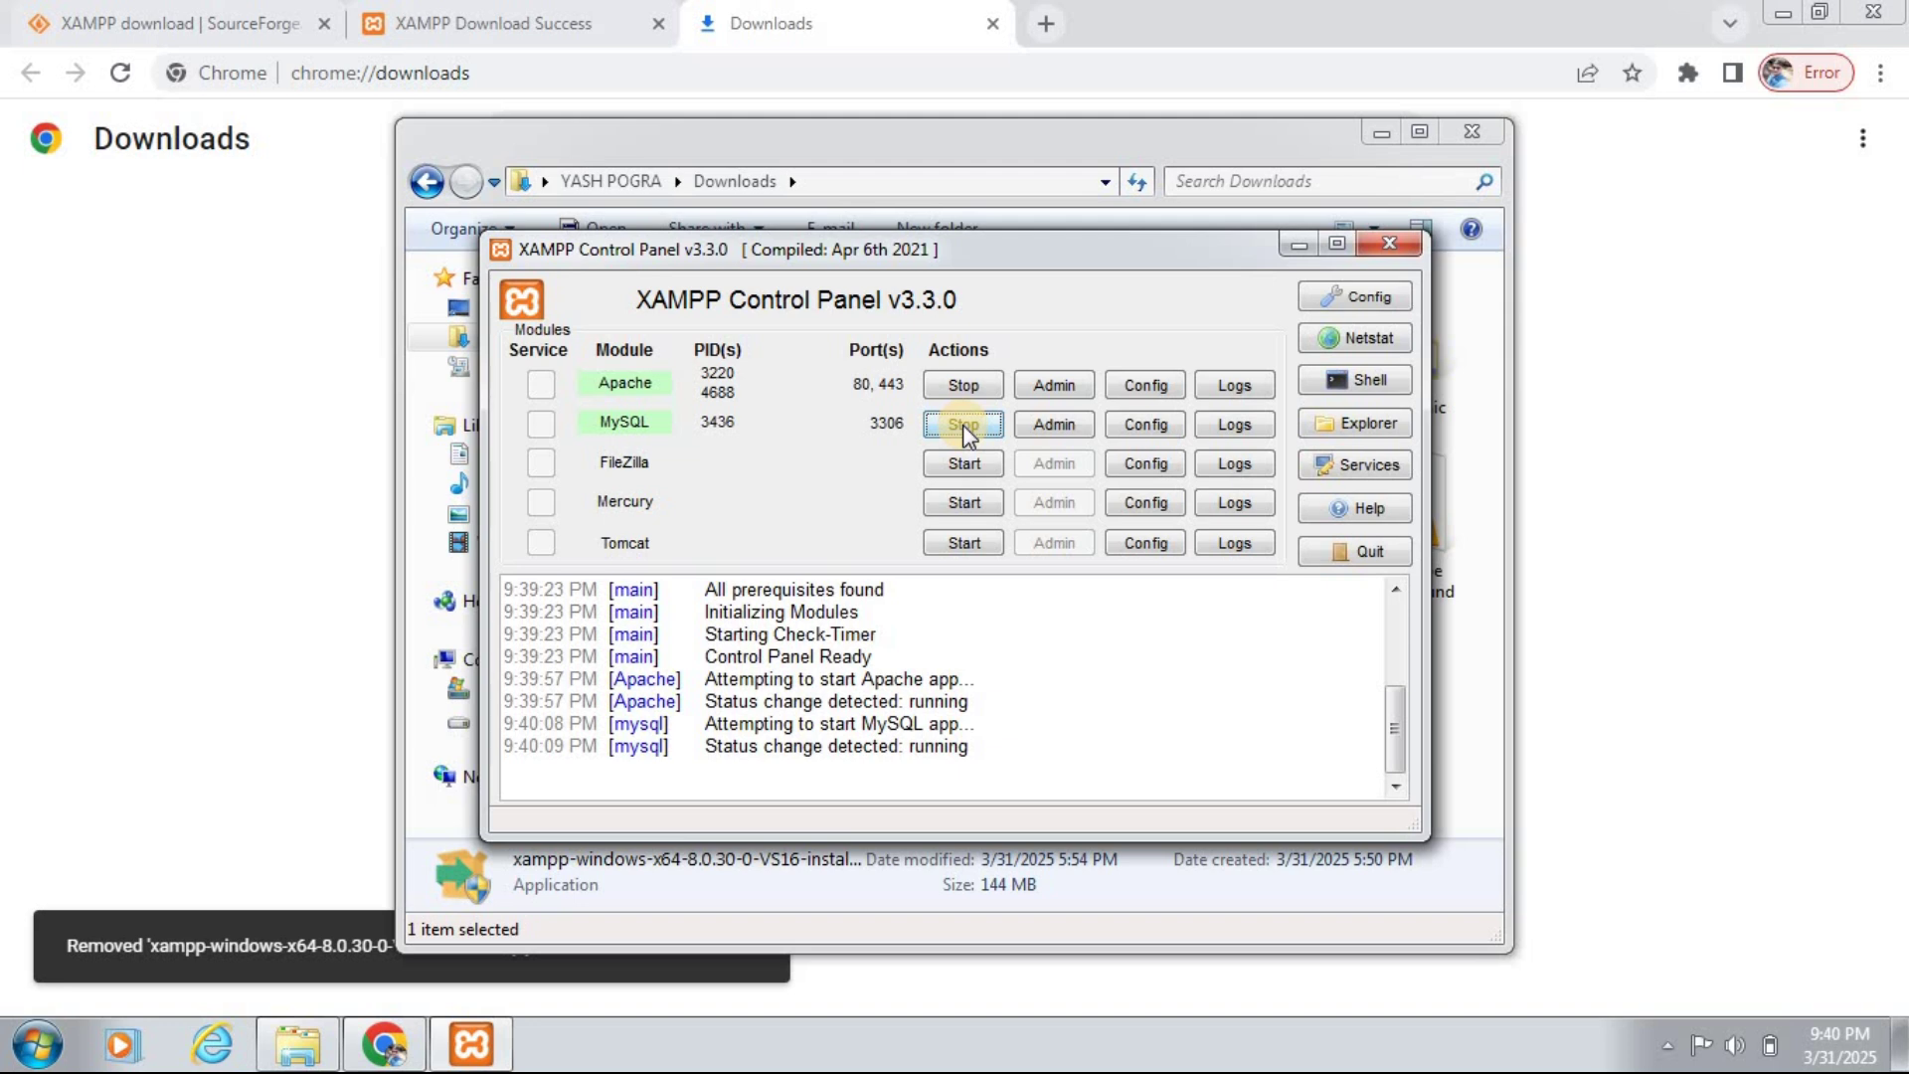
click(1293, 245)
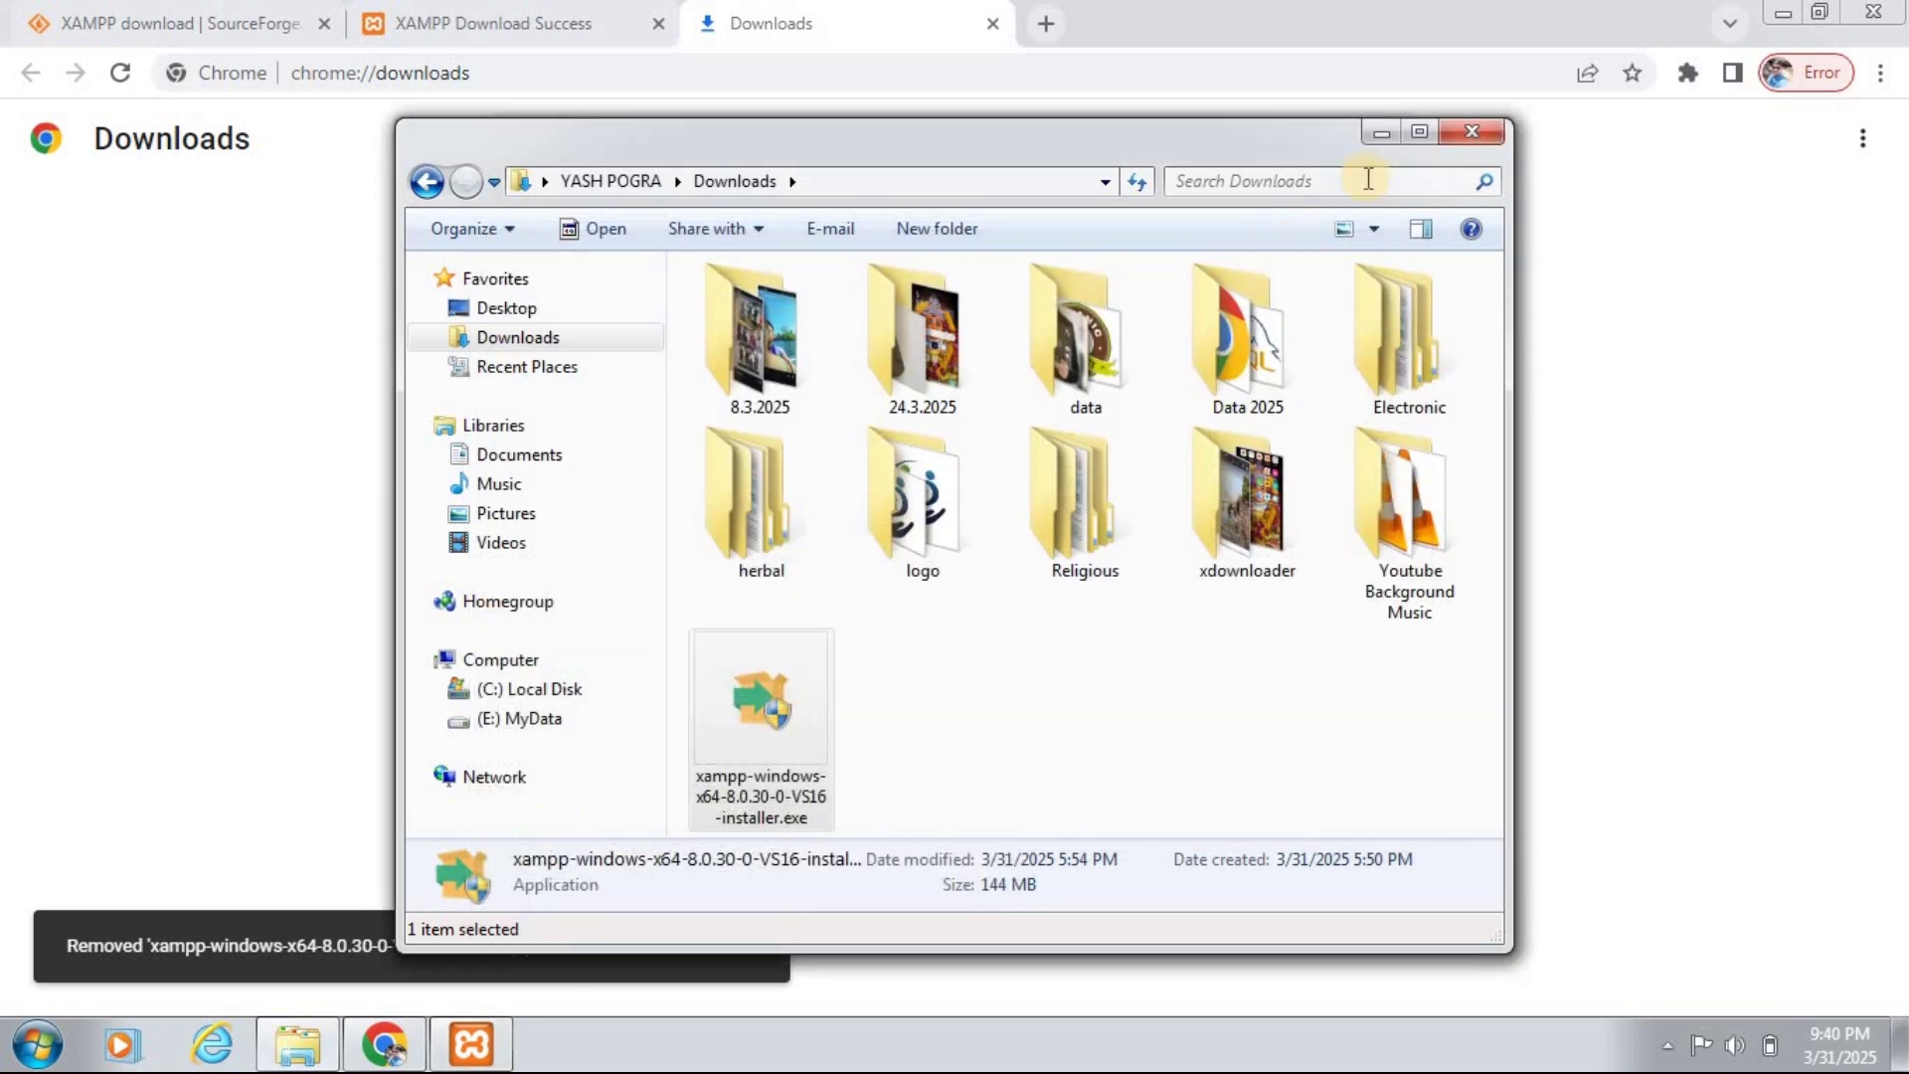
Minimize the Explorer window, switch to Chrome and load localhost in the current tab.
click(1381, 134)
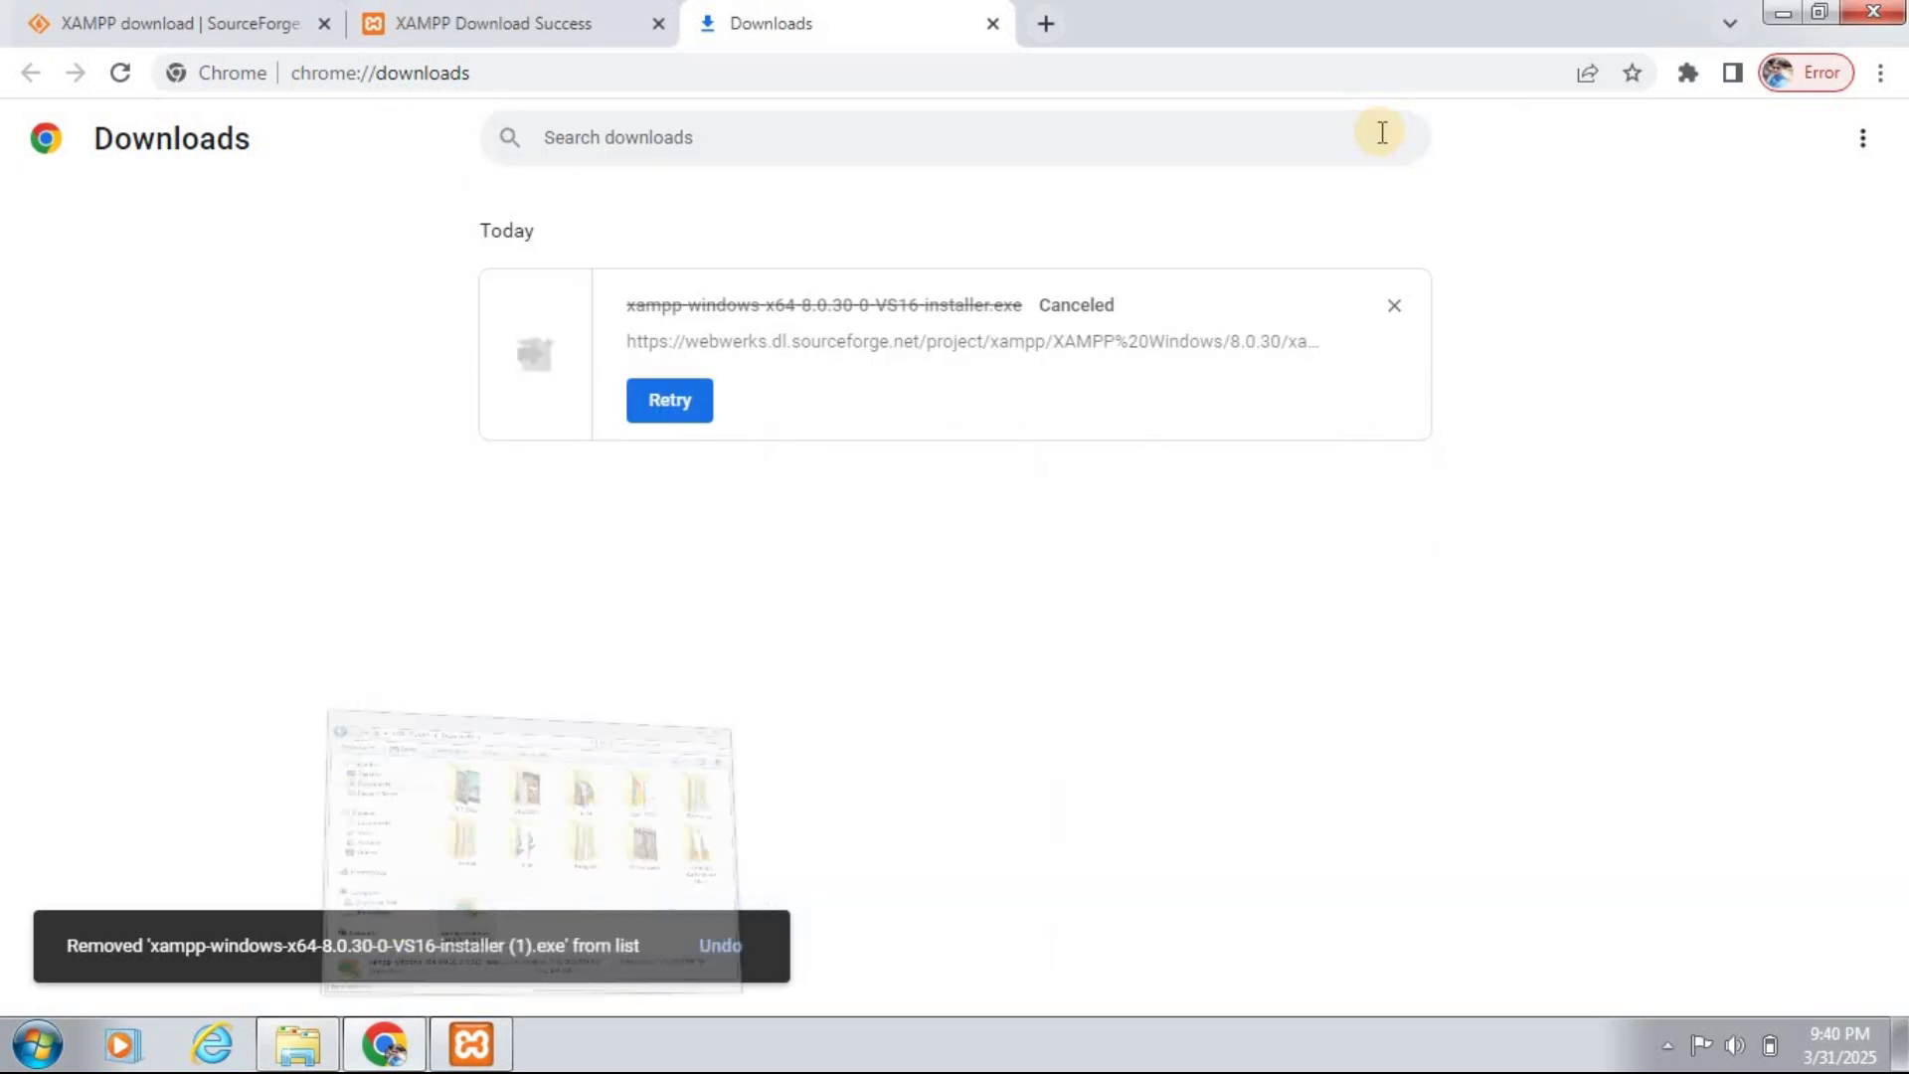
click(484, 72)
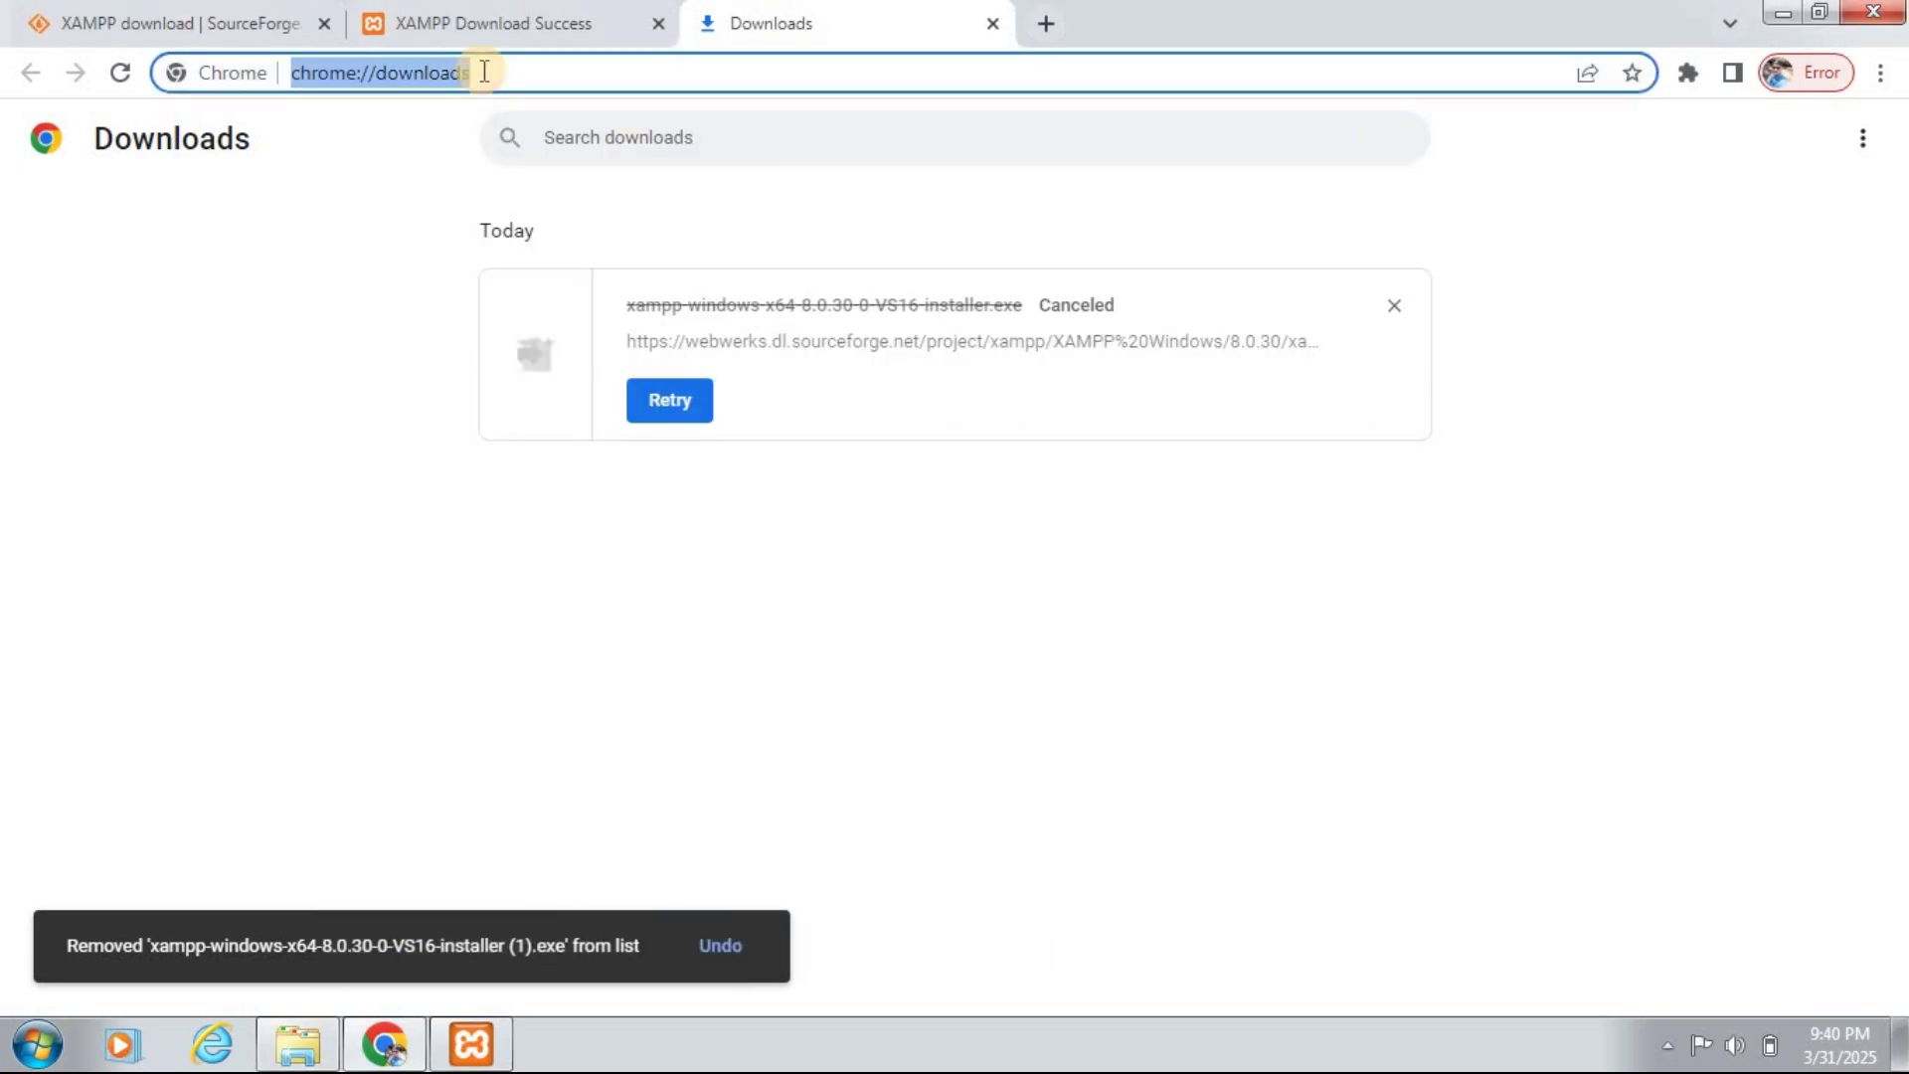
text(lo)
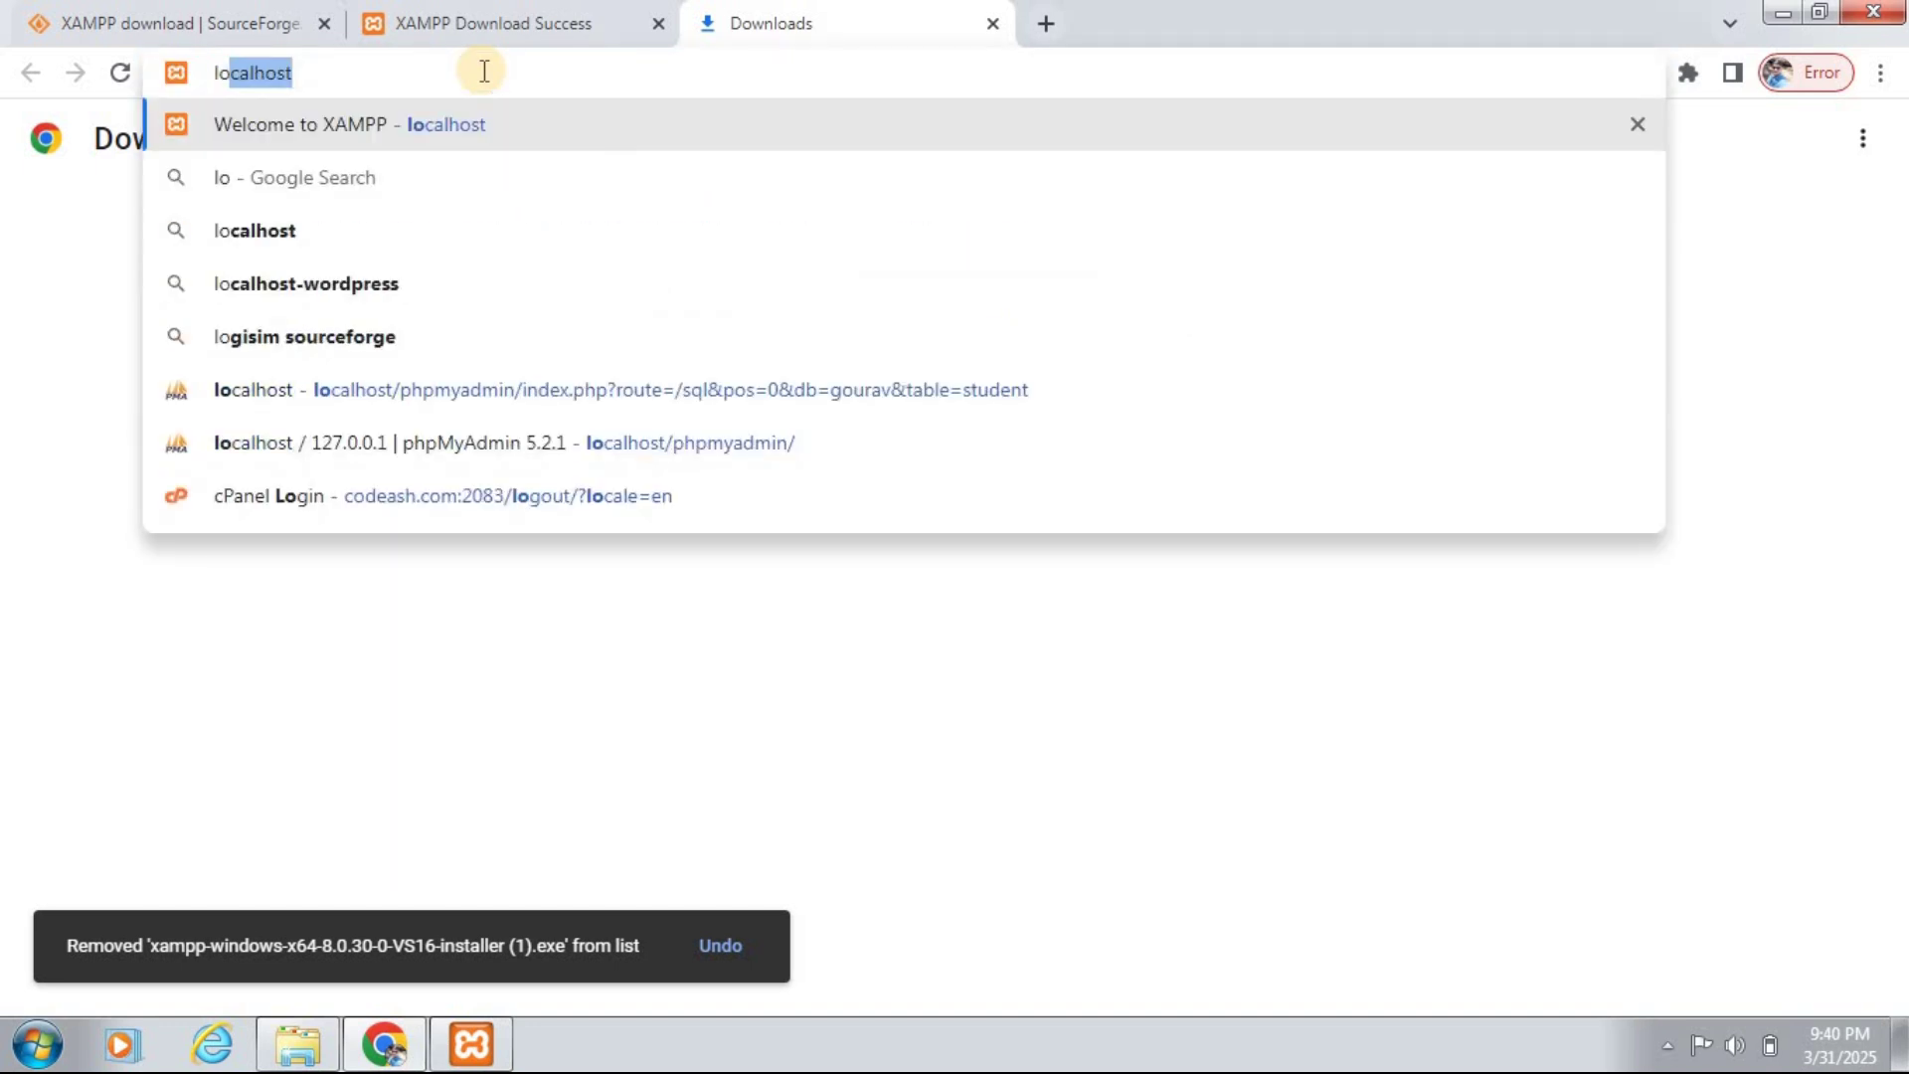
text(calhost)
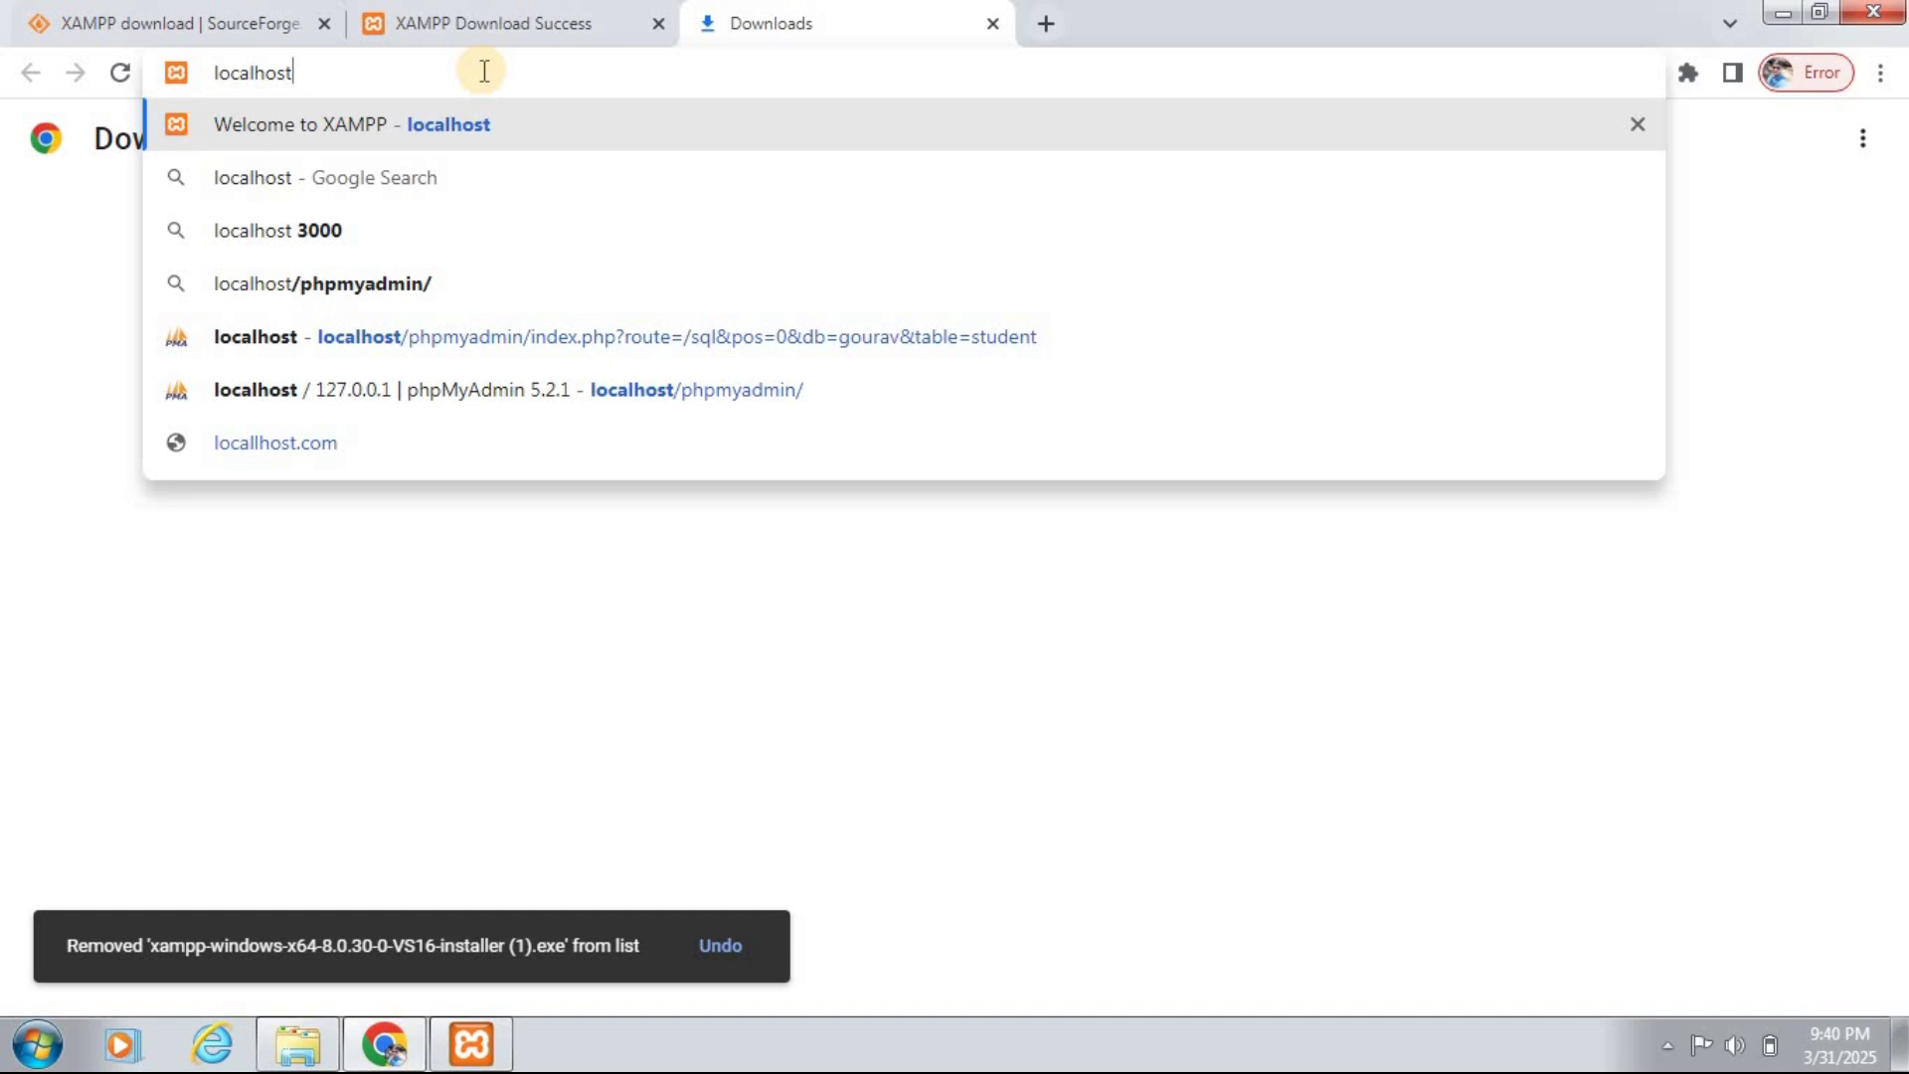
key(Return)
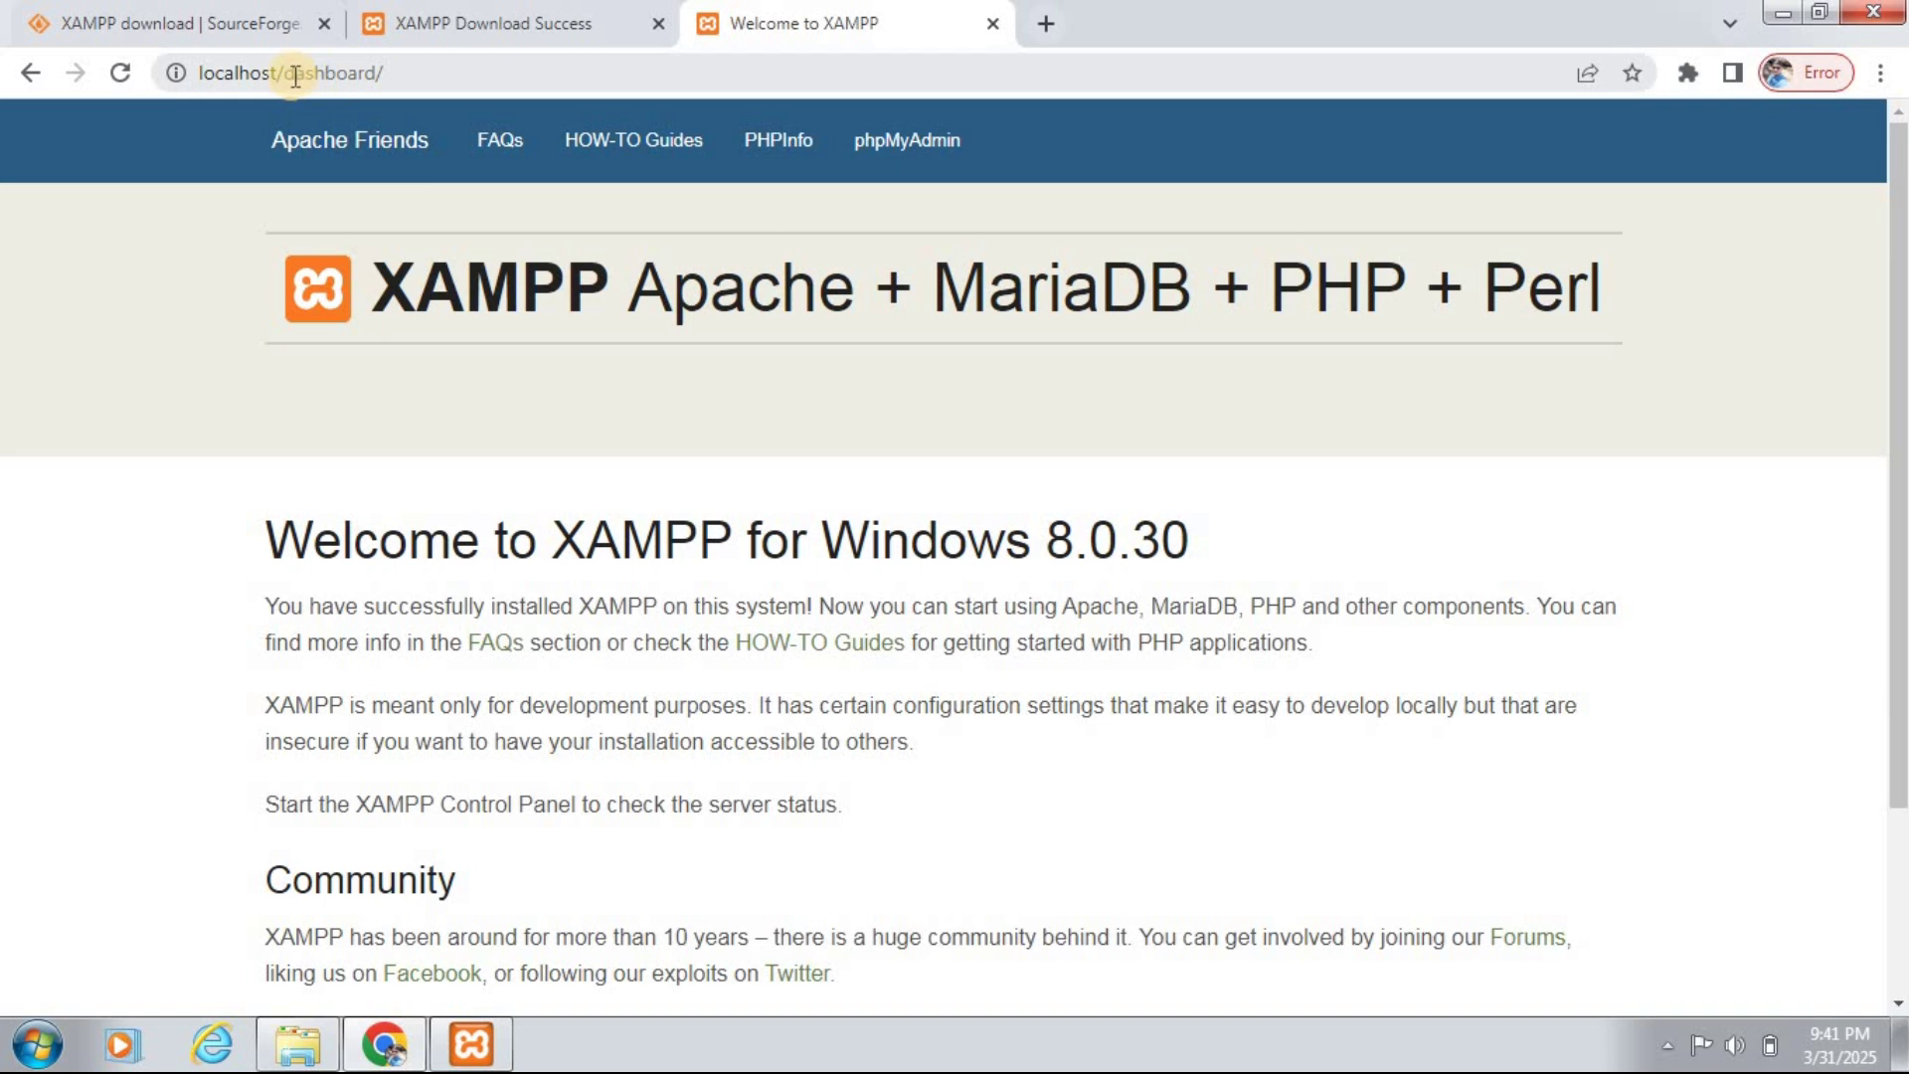
Change the page address to localhost/phpmyadmin and load it.
drag(288, 73, 394, 73)
key(BackSpace)
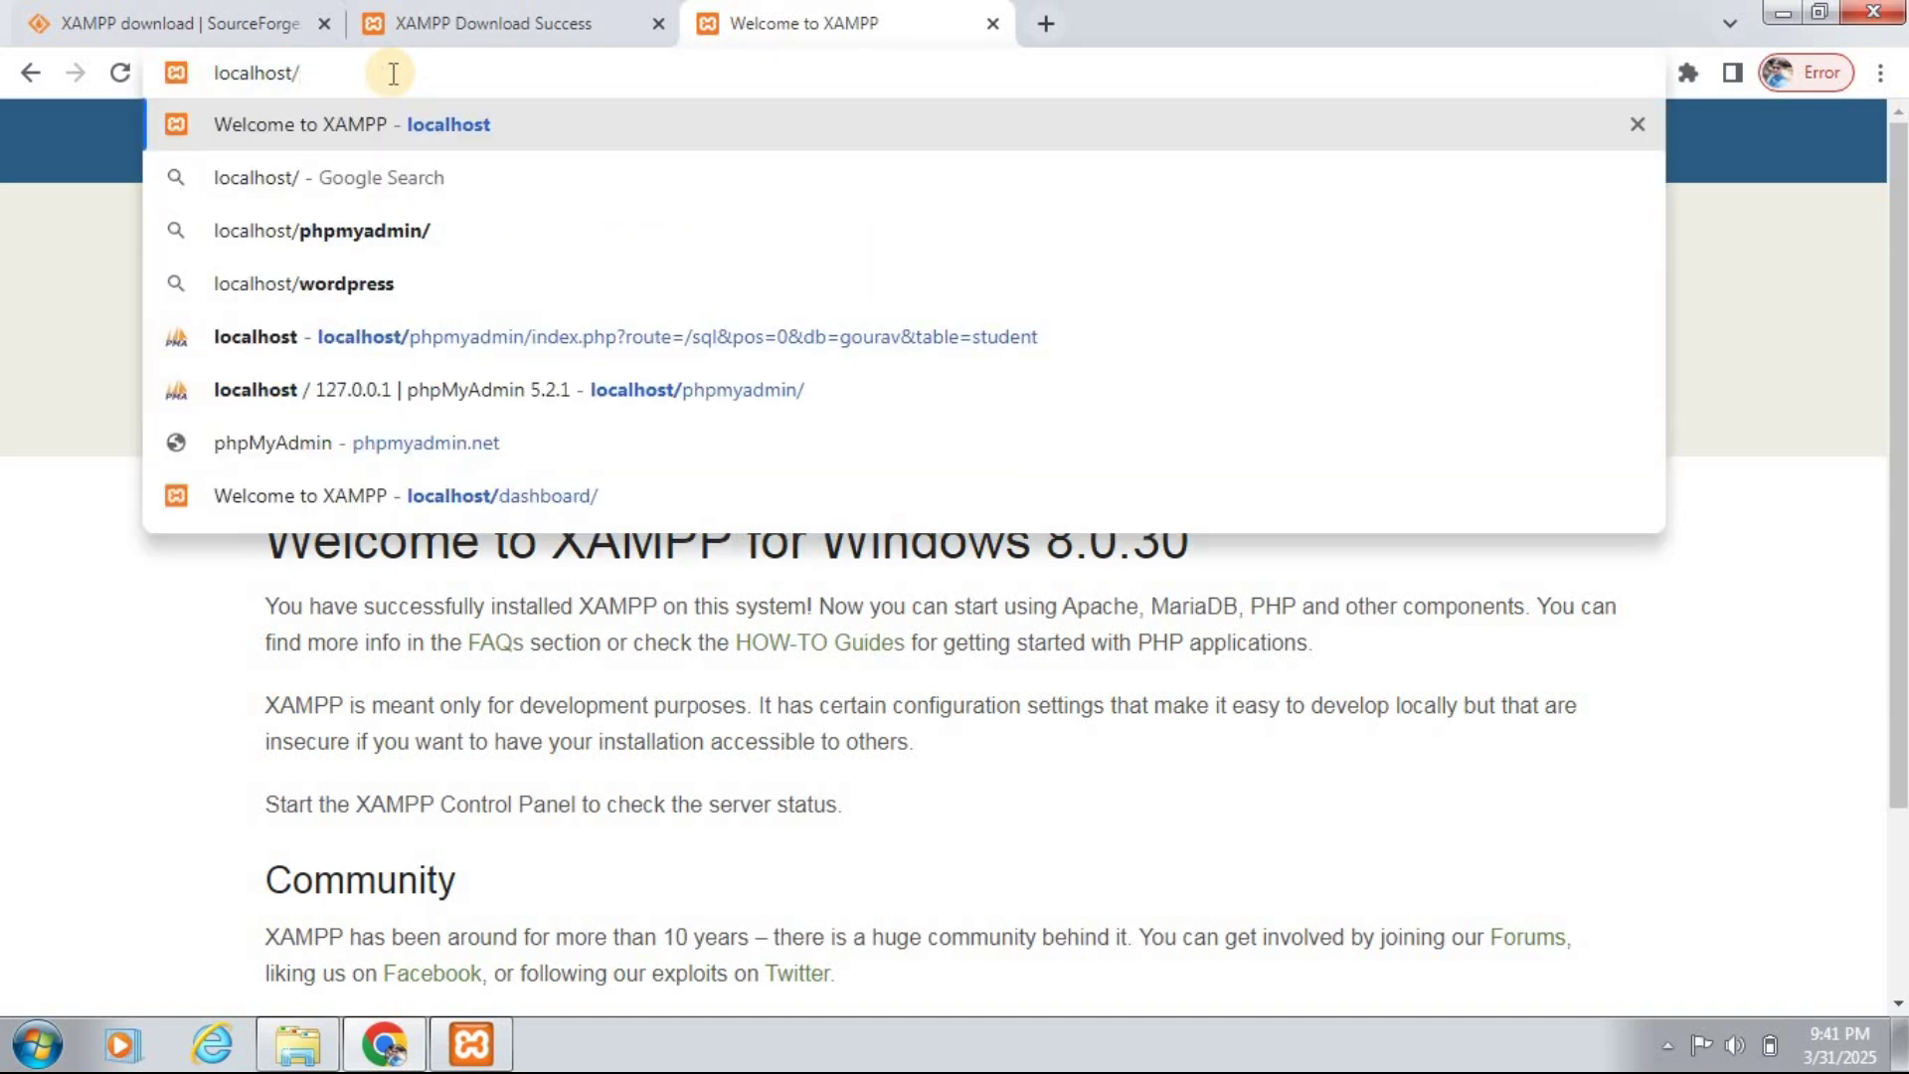
text(php)
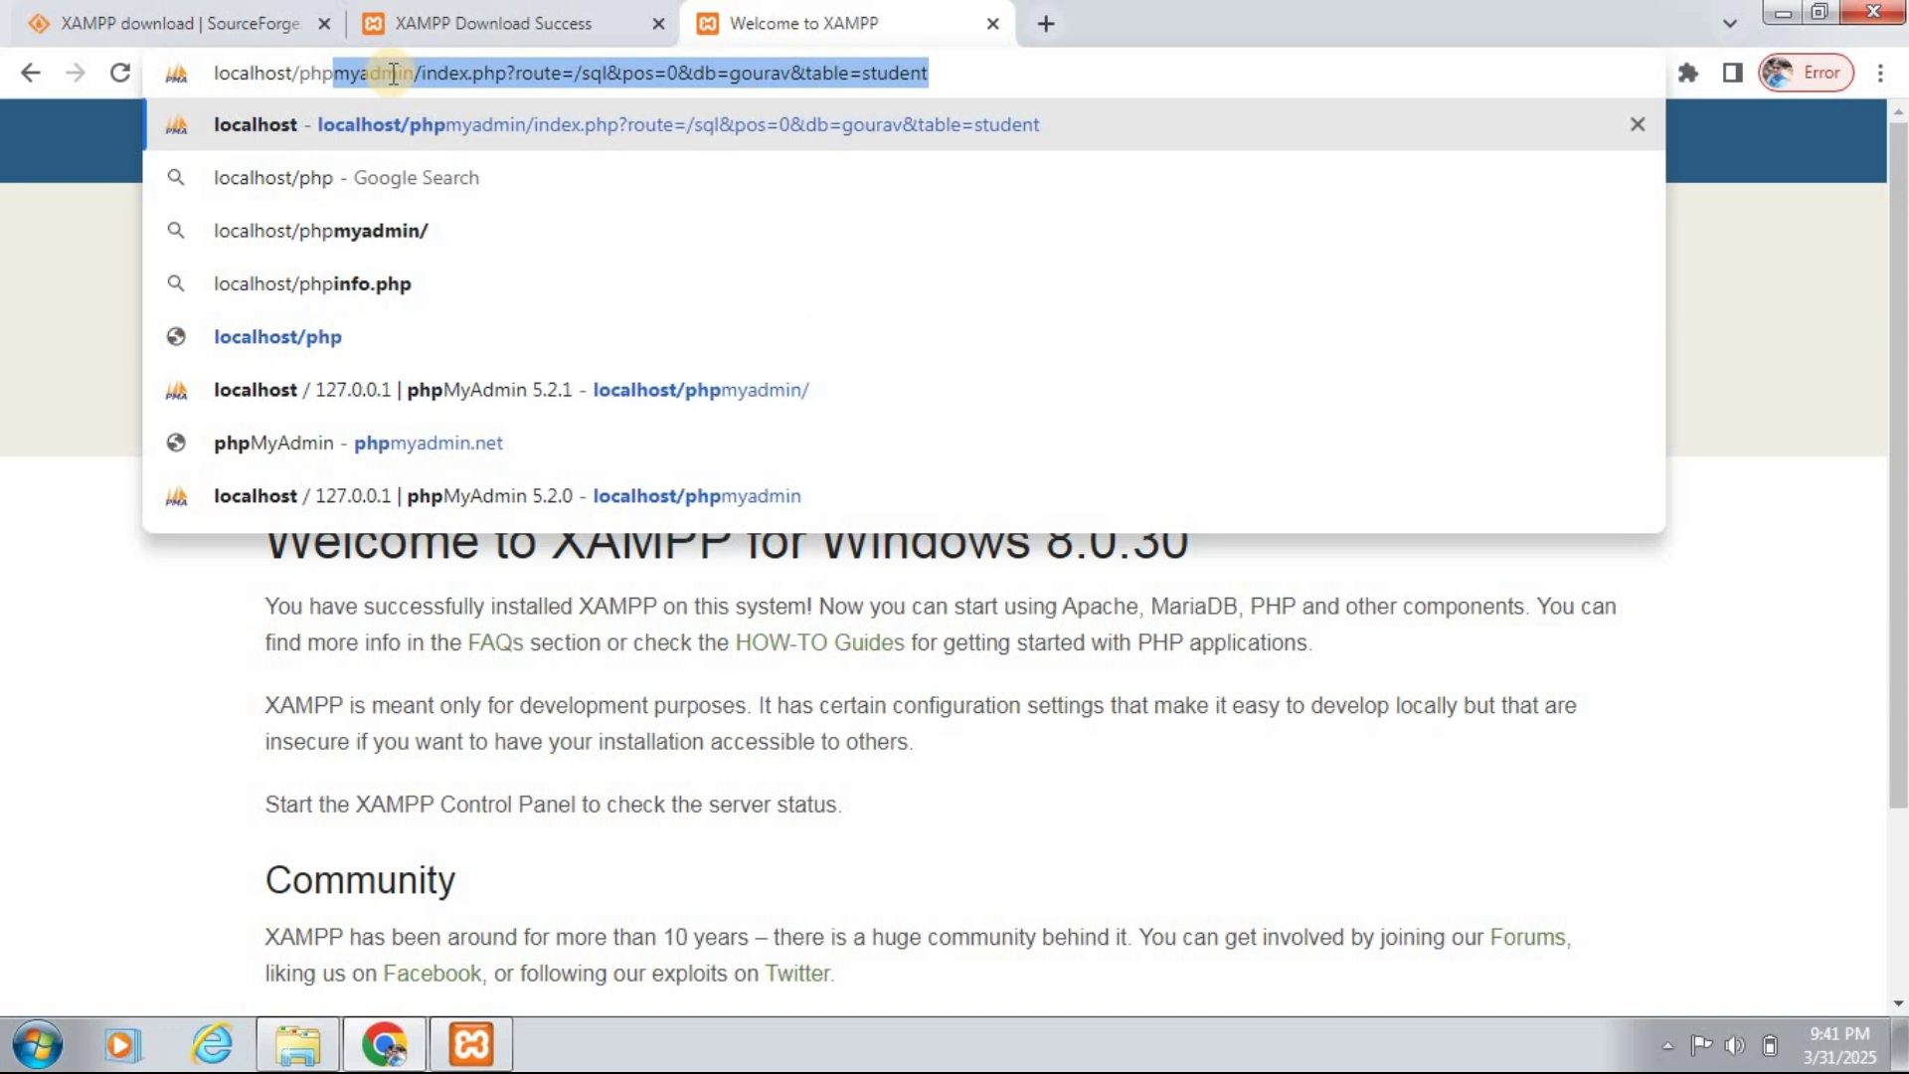
text(myadmi)
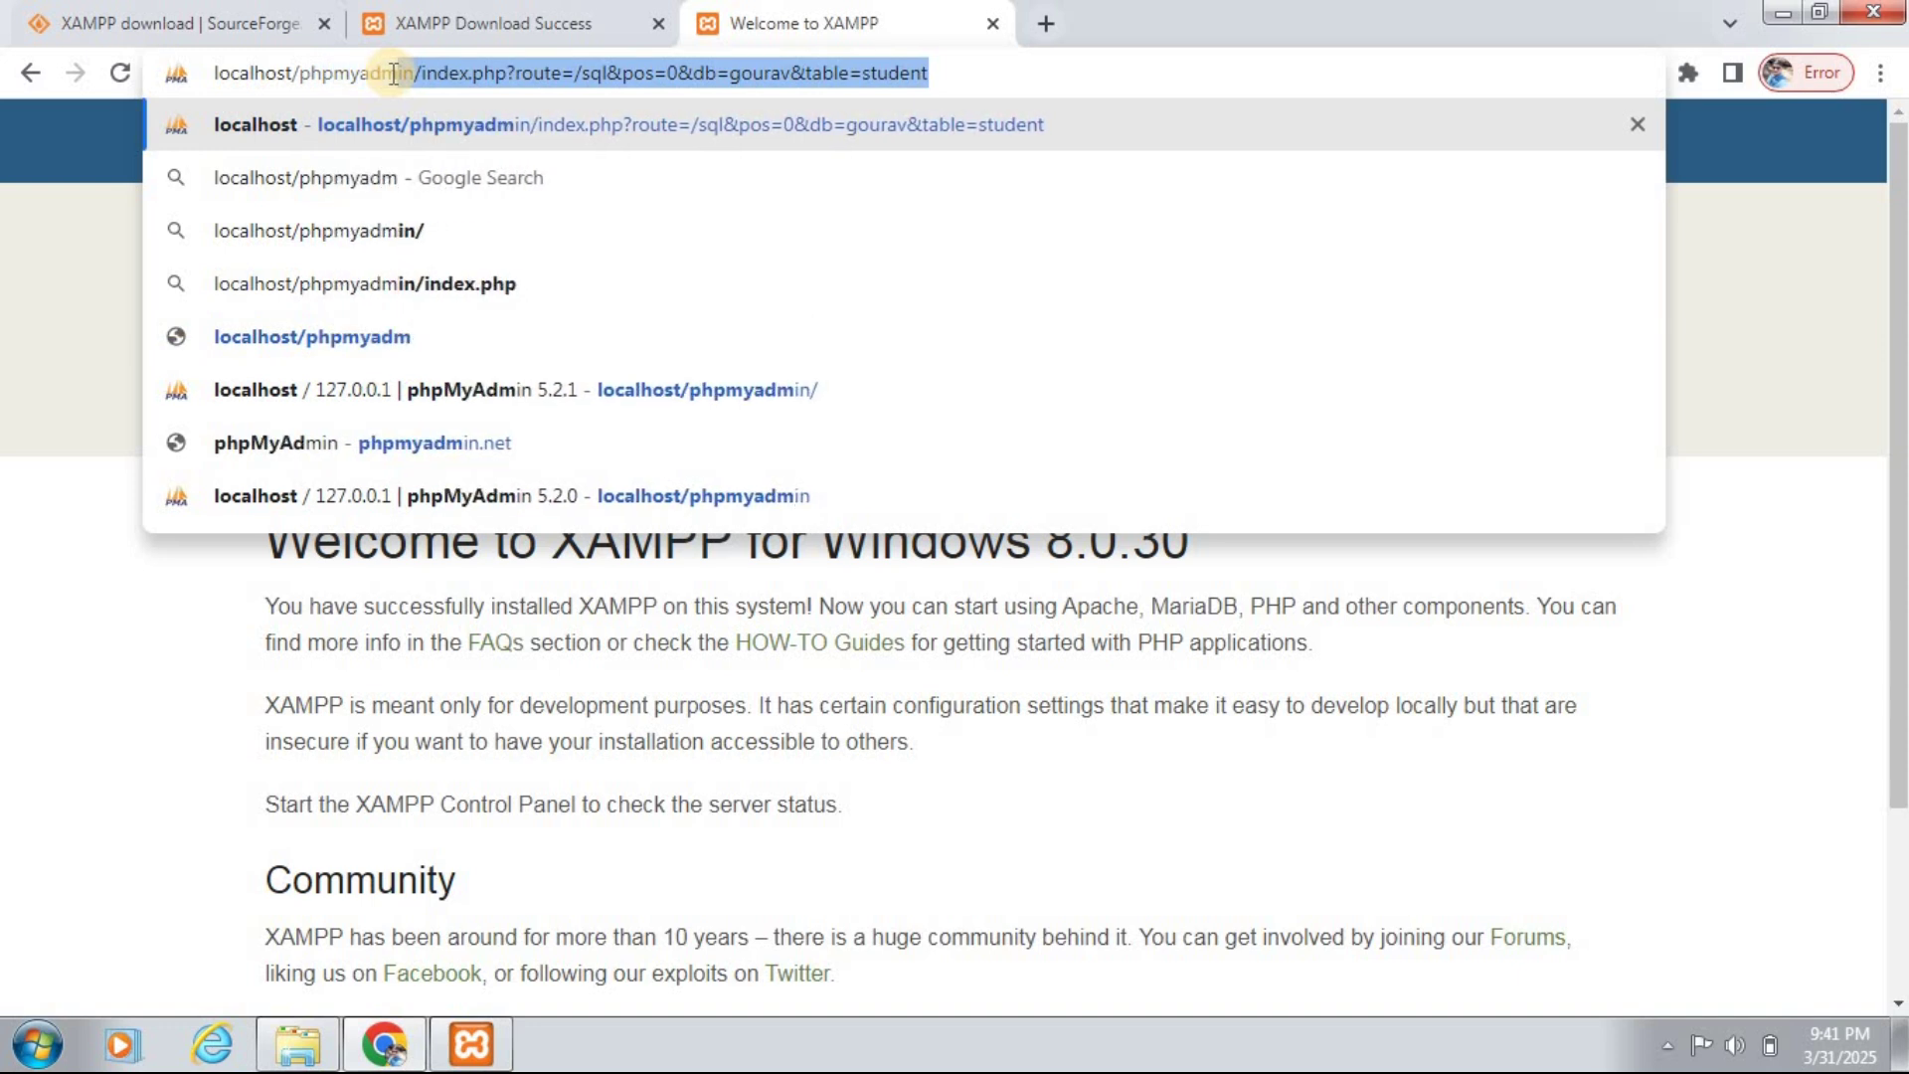
text(n)
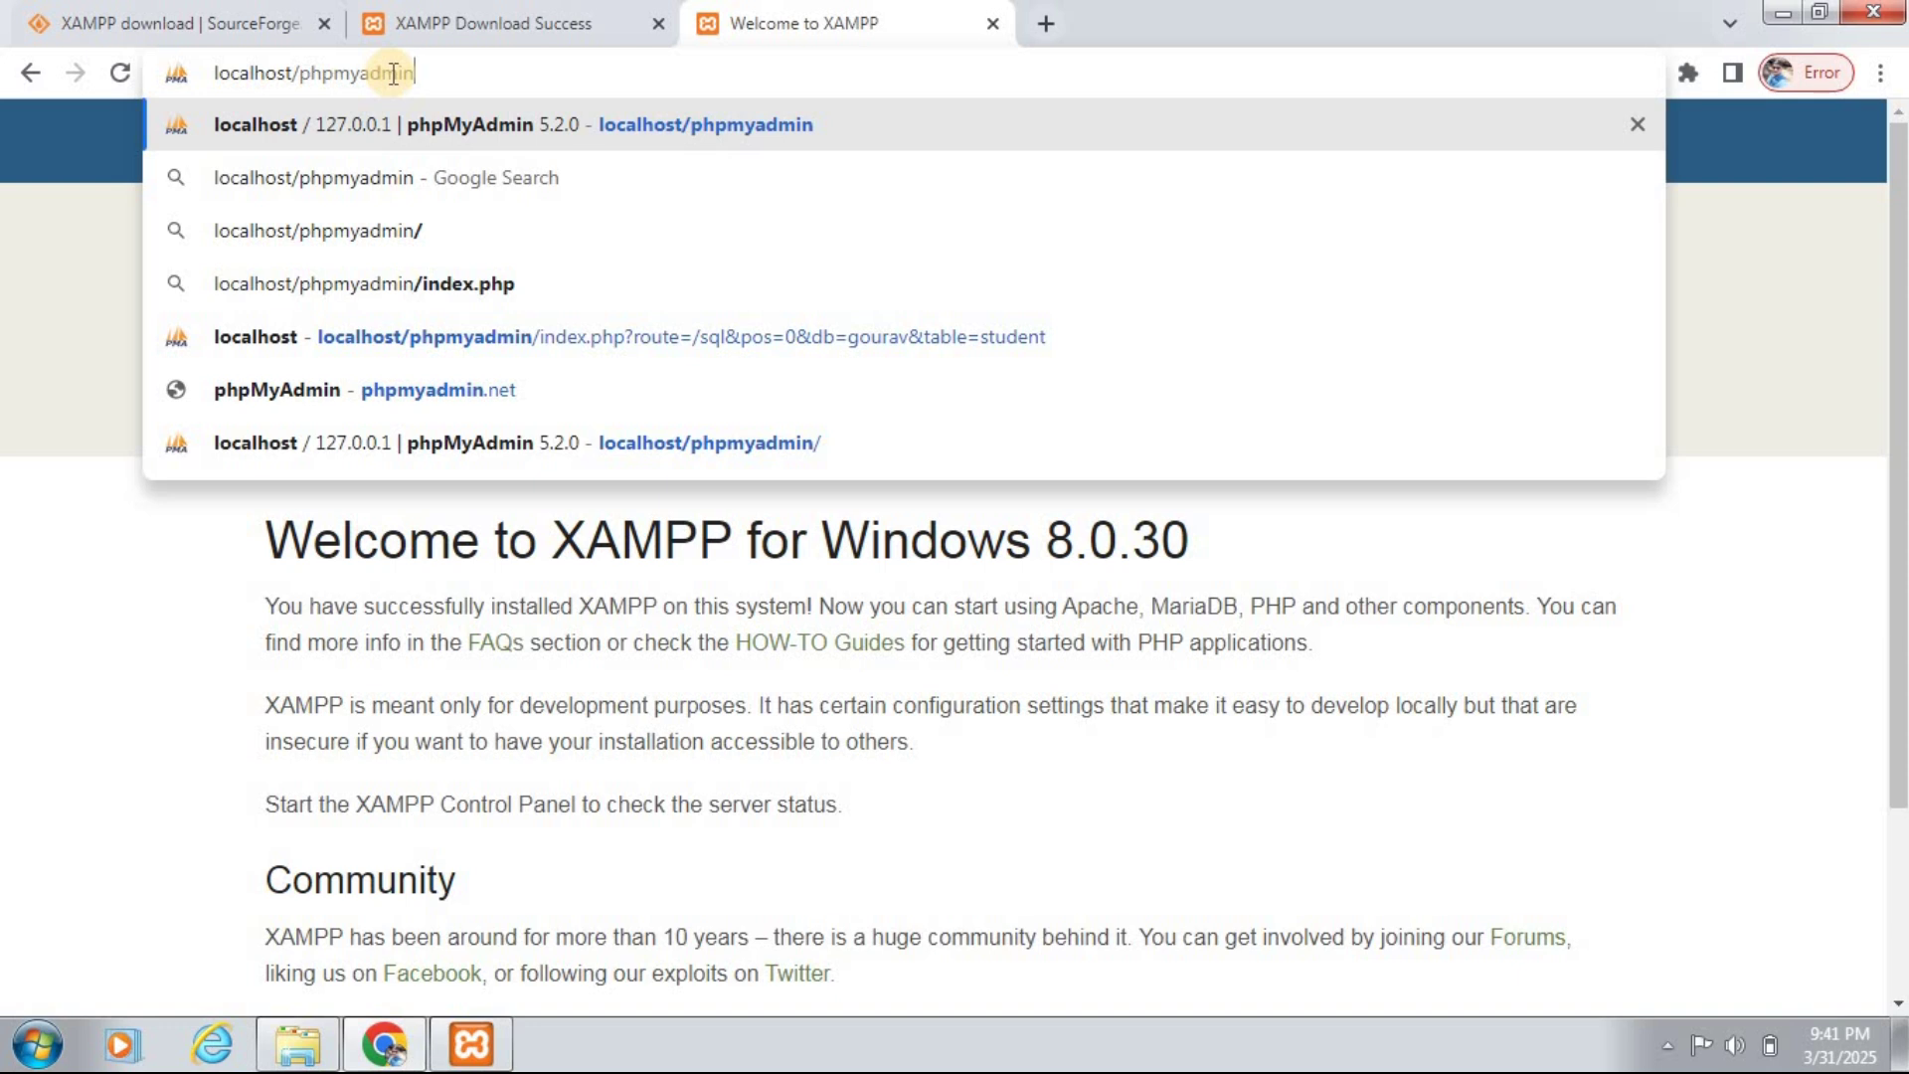
key(Return)
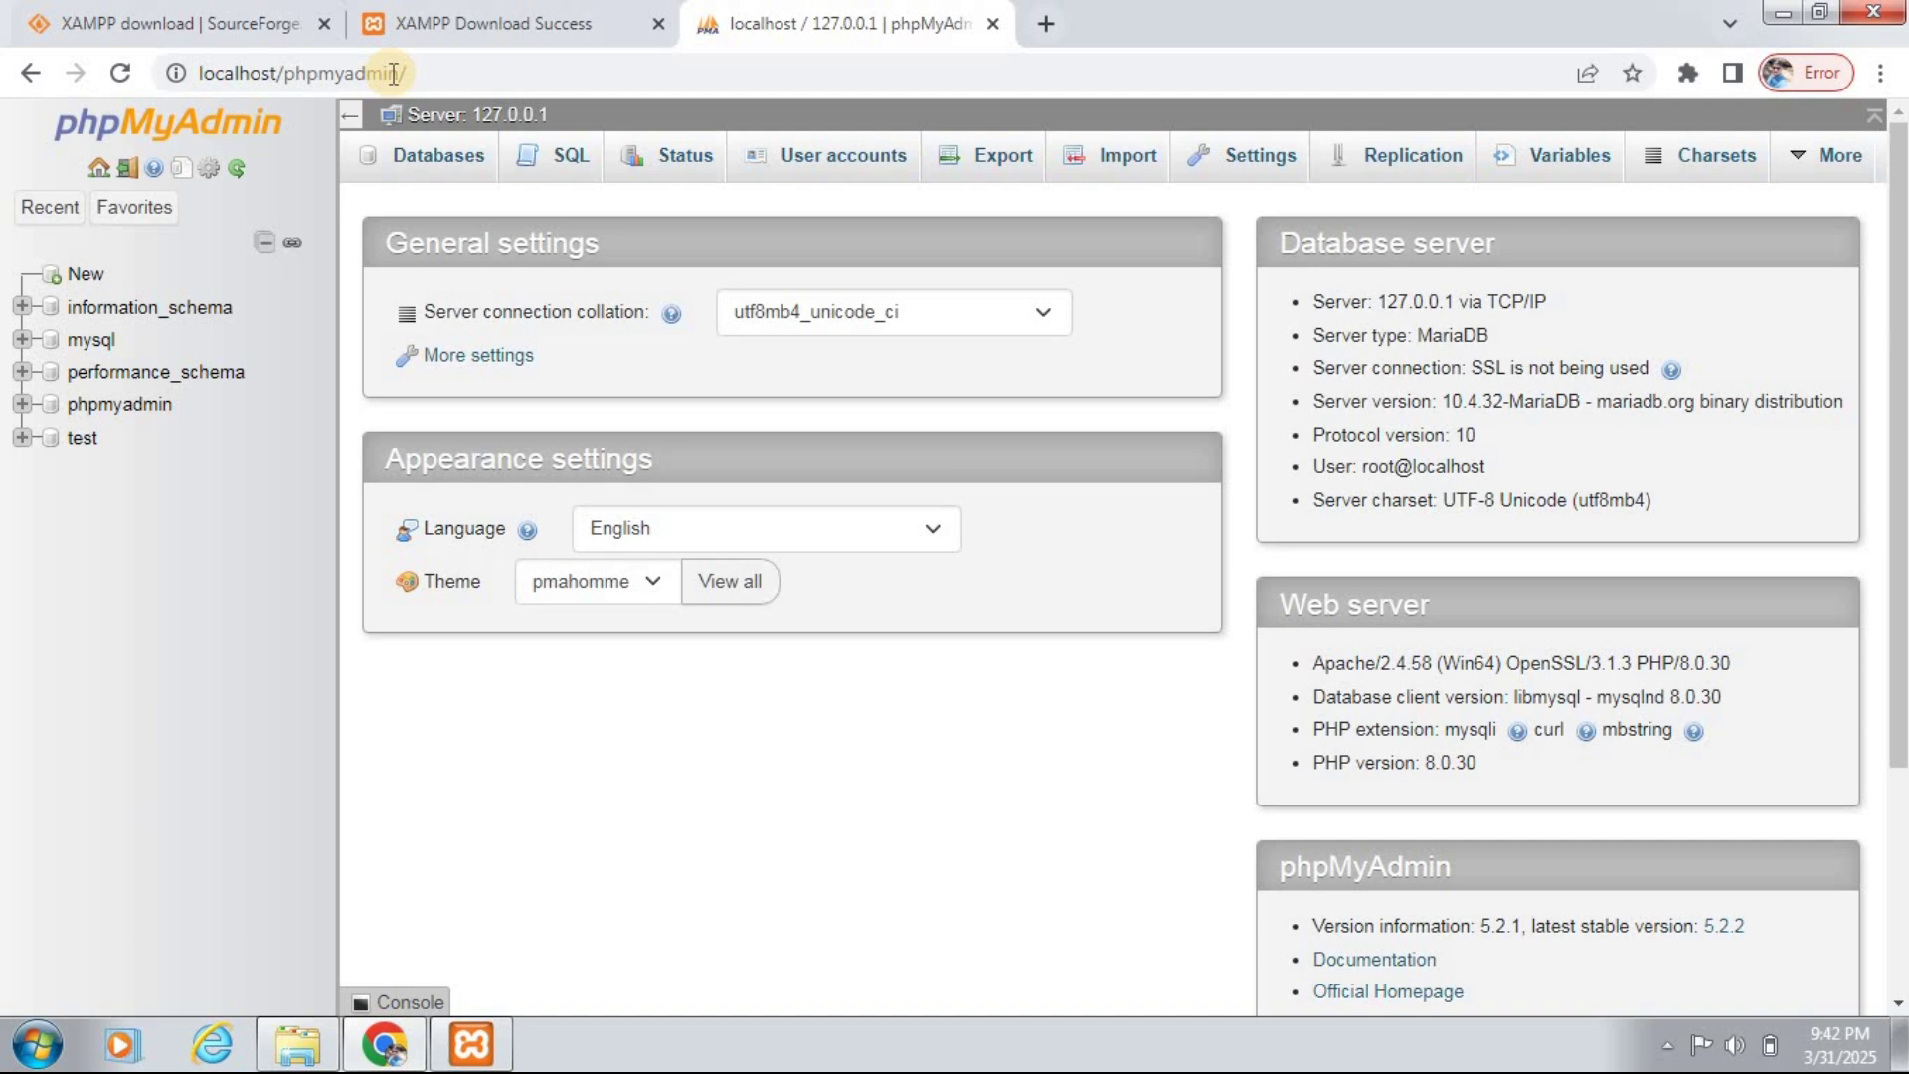
Close the XAMPP Download Success and phpMyAdmin tabs and minimize the browser window.
mouse_move(659, 27)
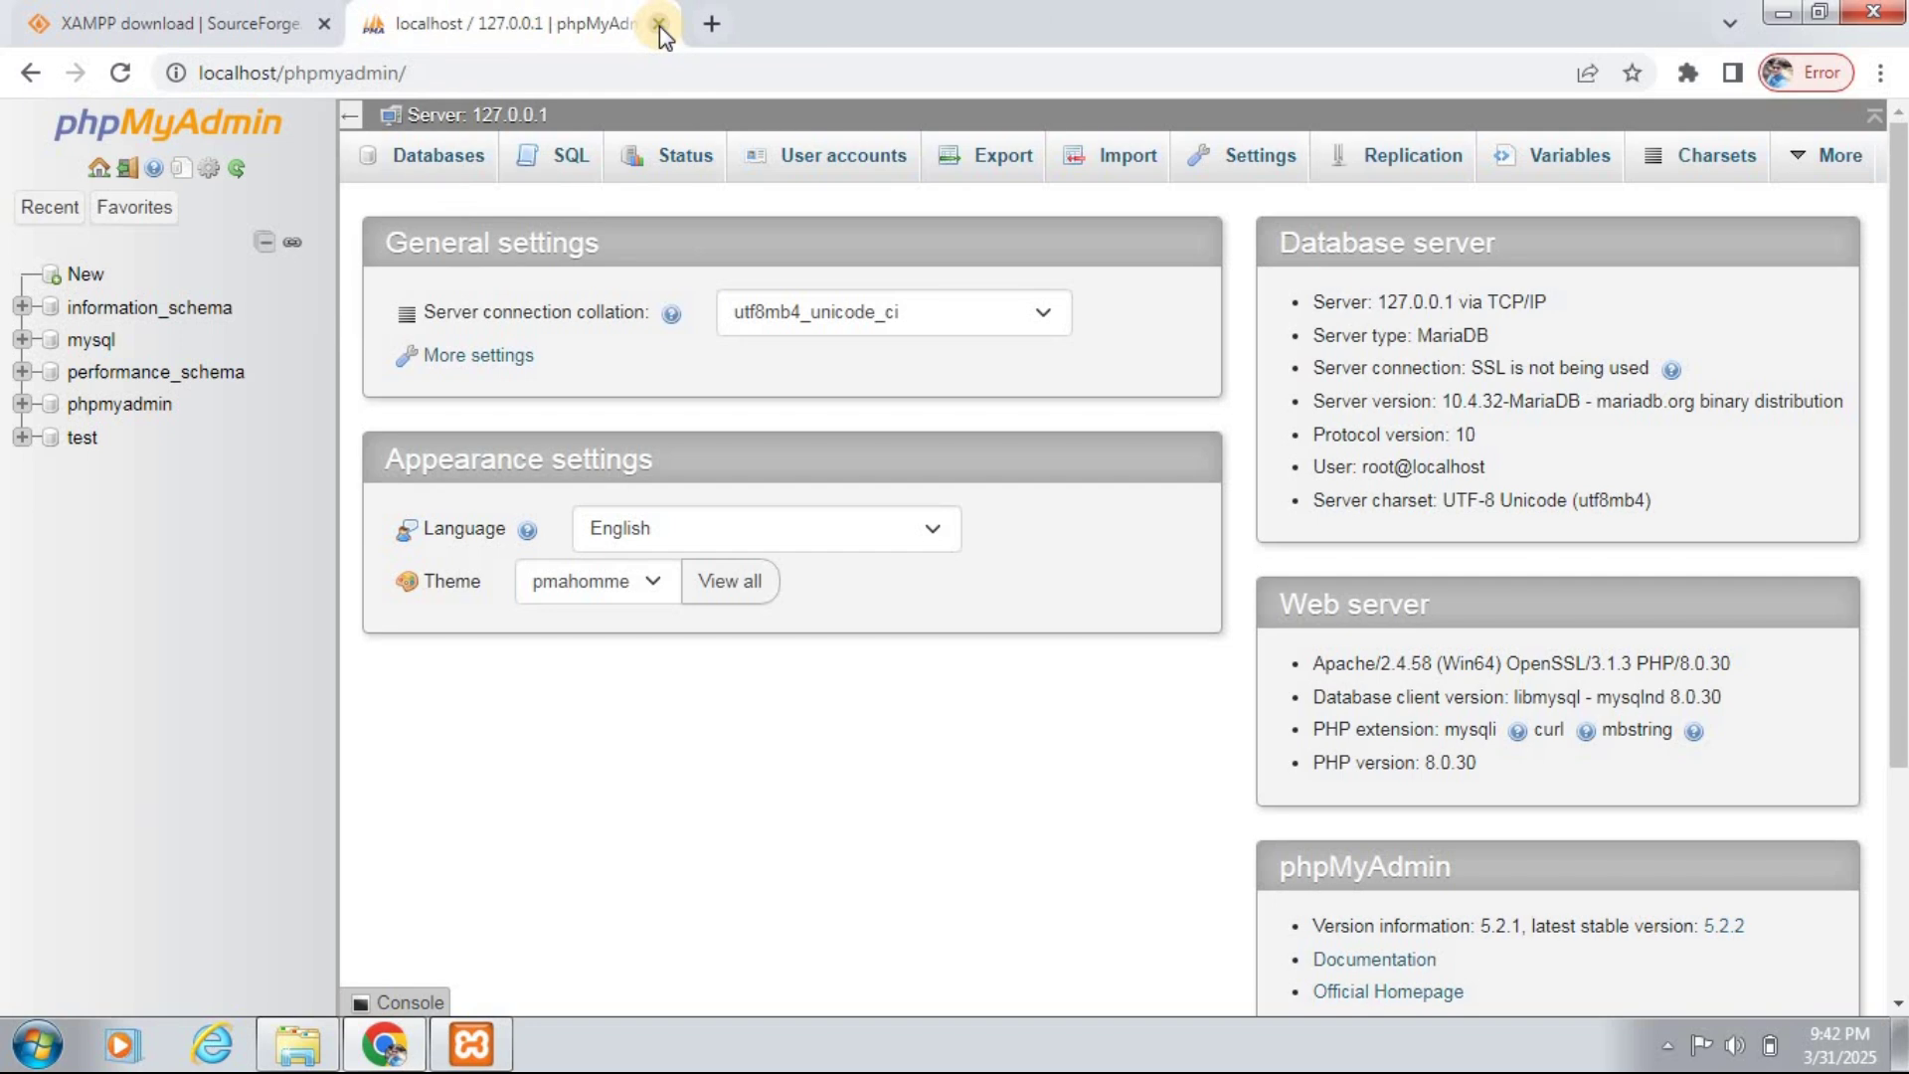
click(659, 23)
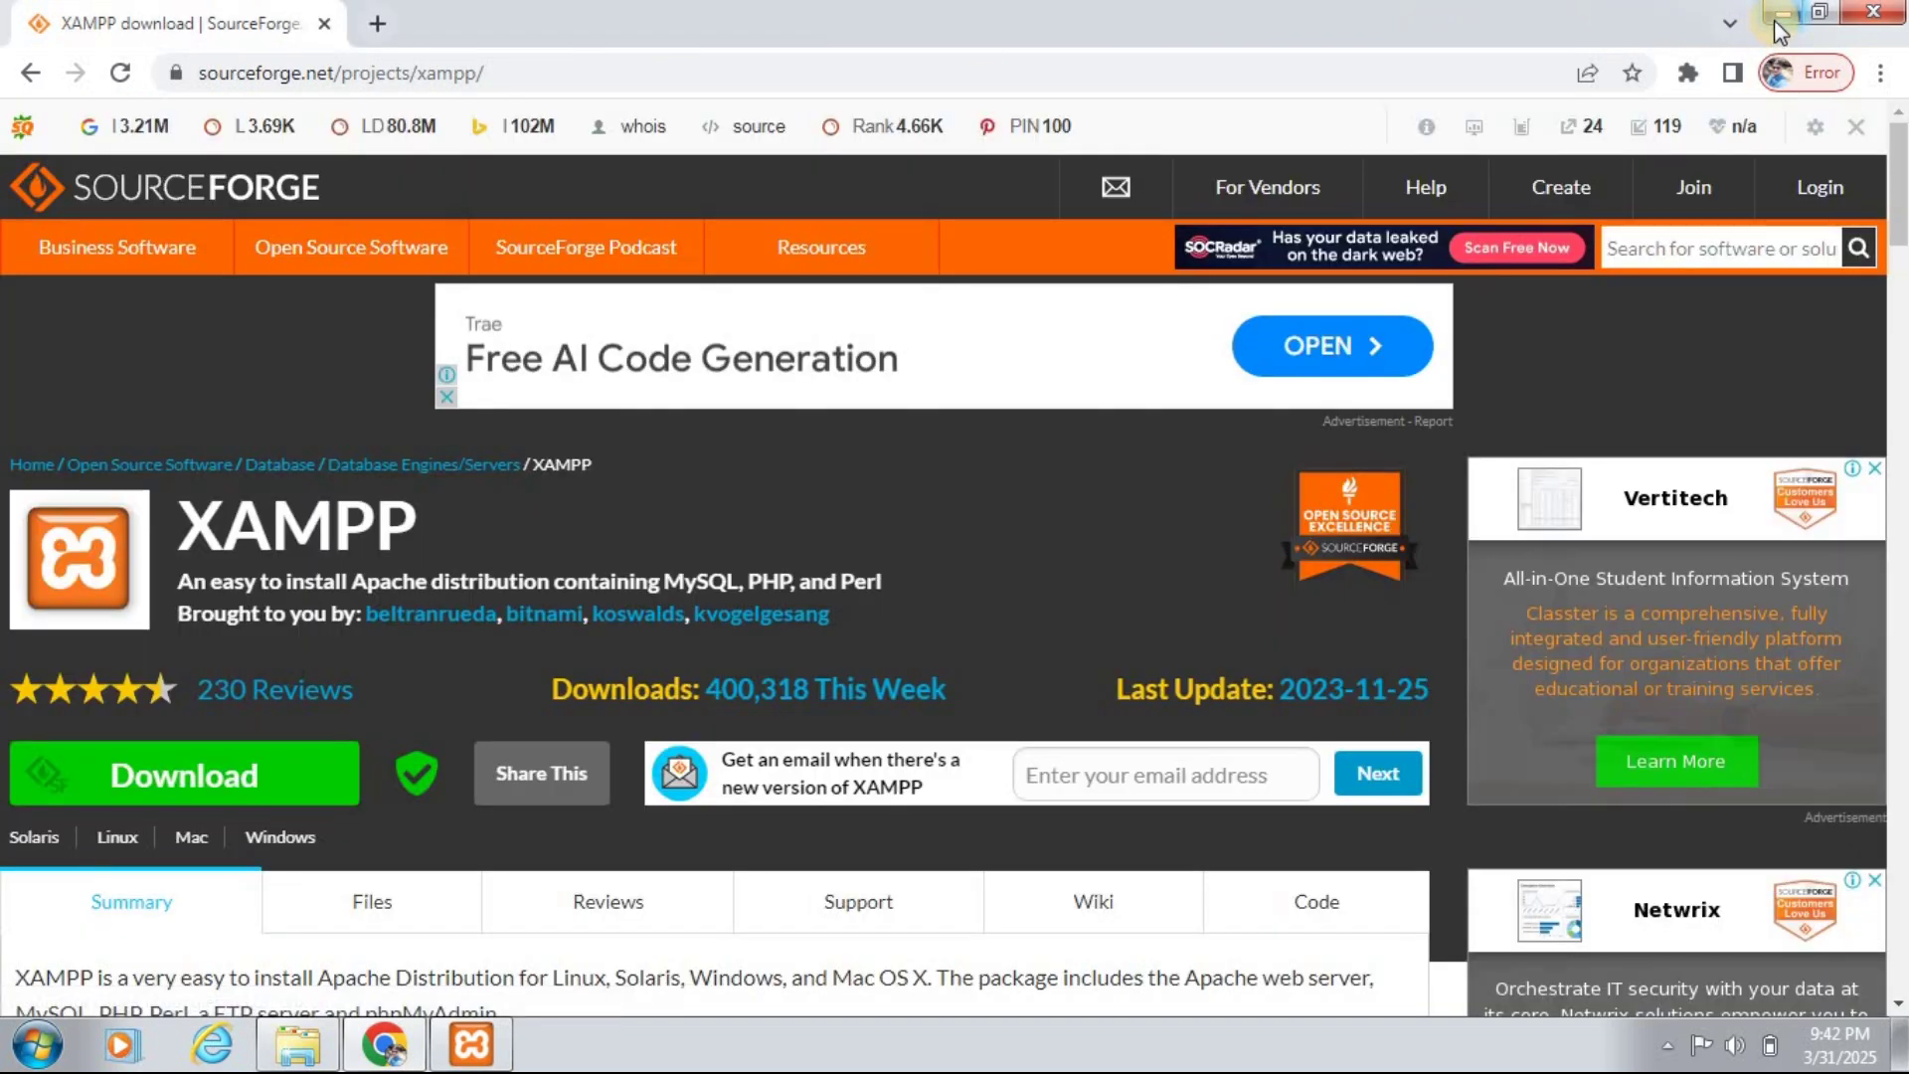
click(1777, 14)
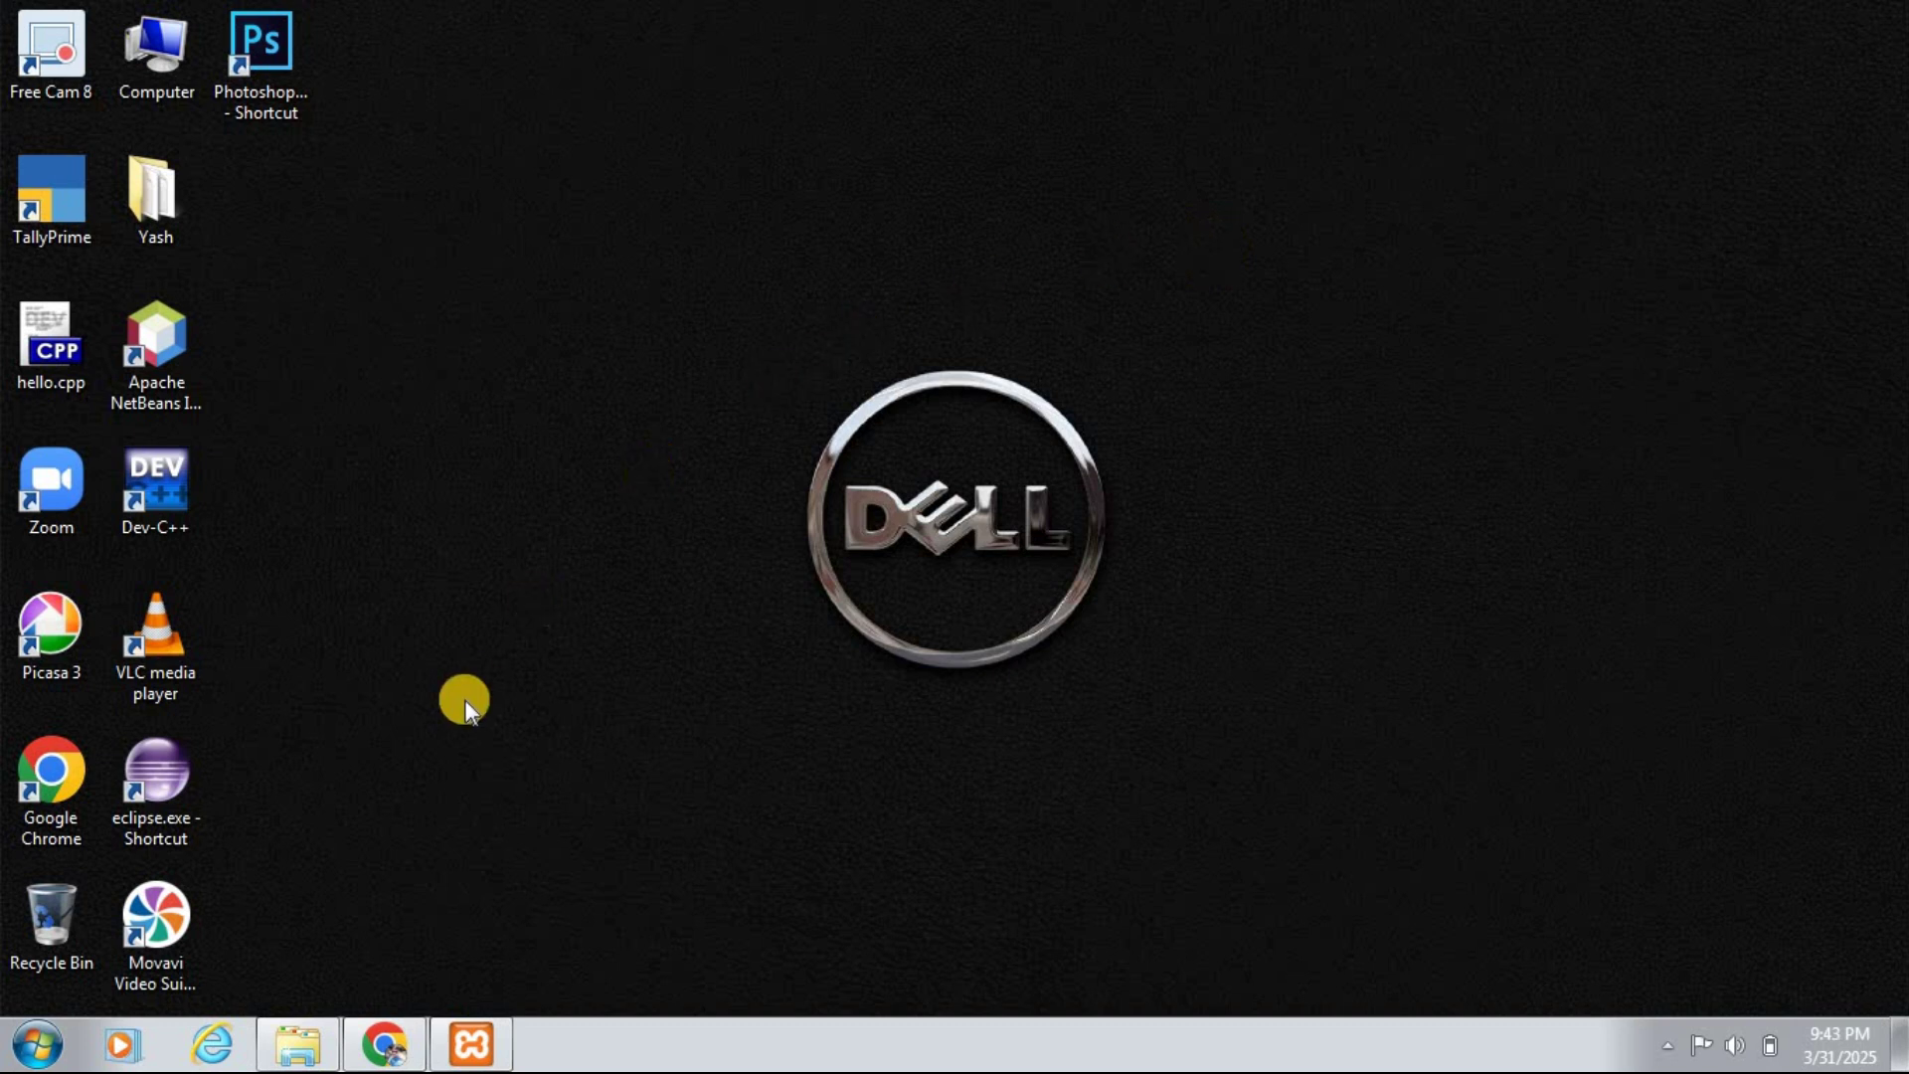
Switch to the Windows Explorer window and open the C:\xampp\htdocs folder.
click(298, 1057)
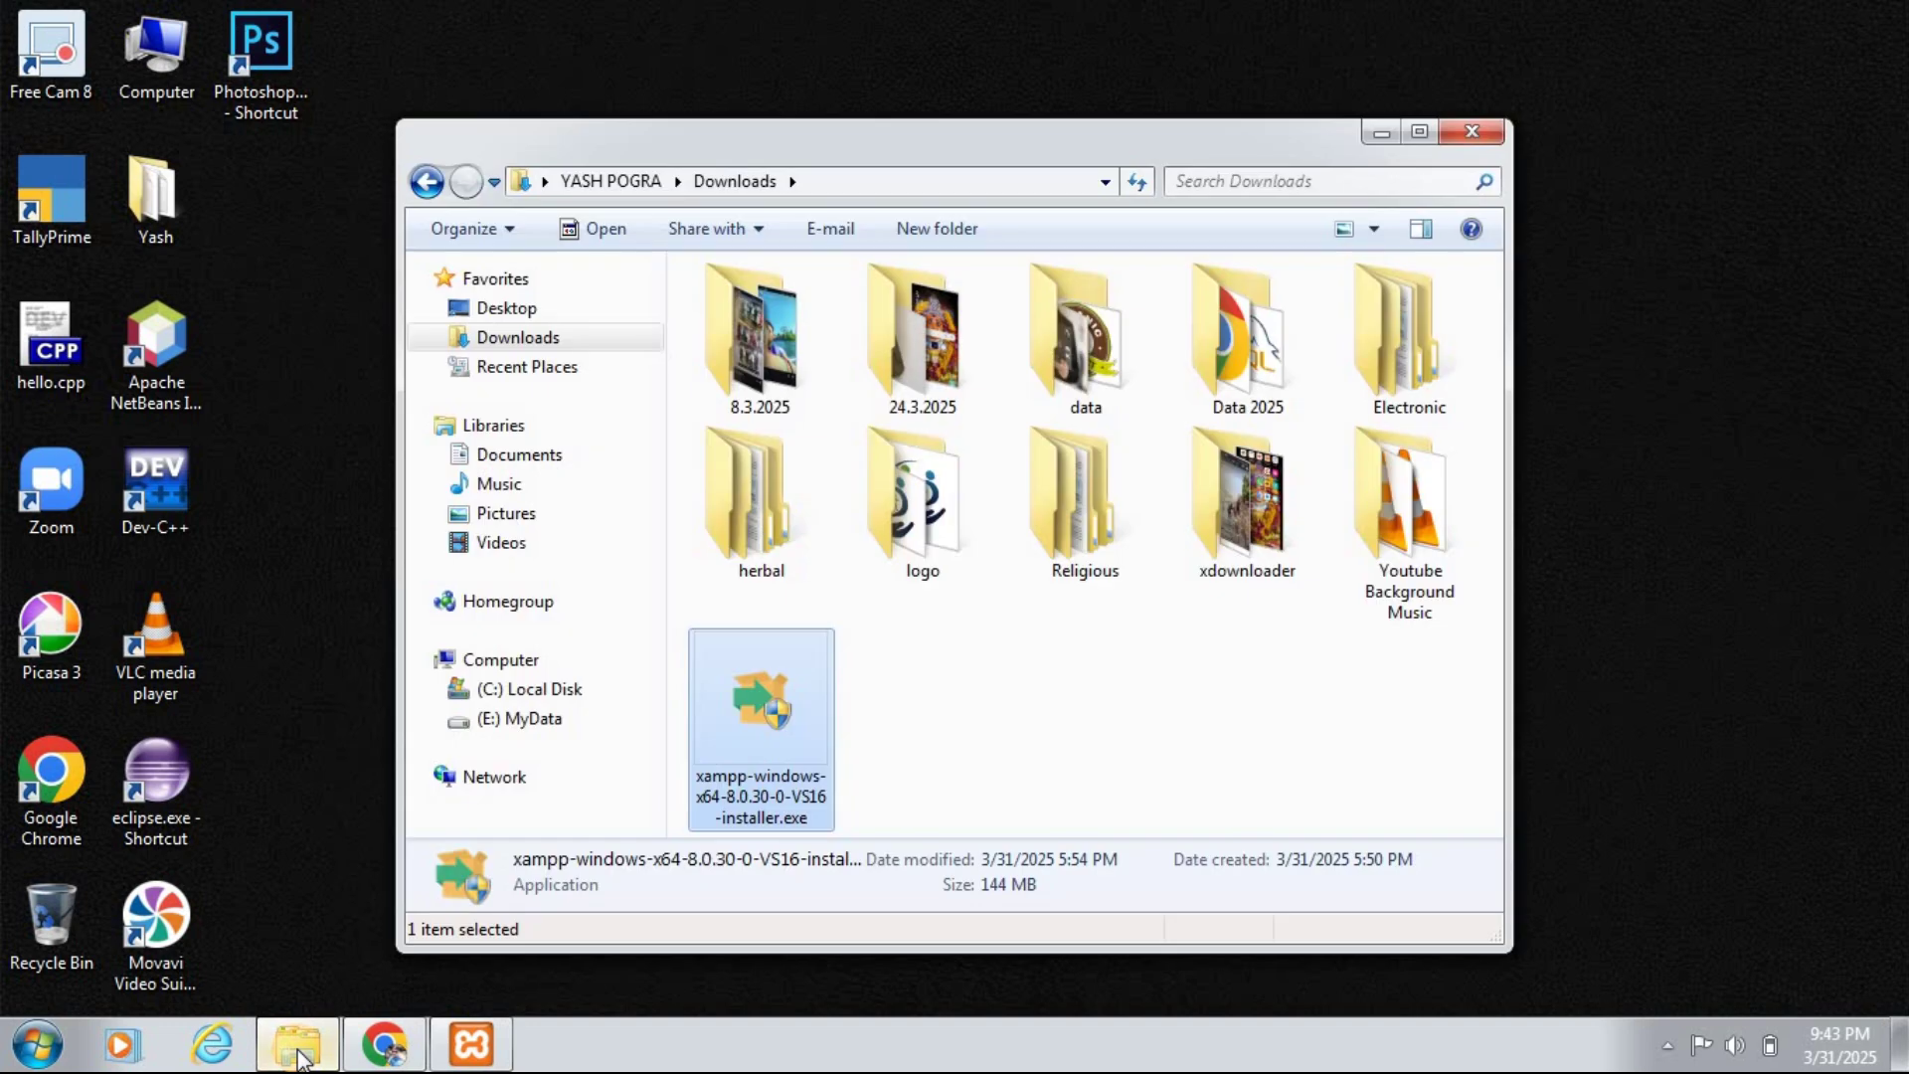
click(559, 691)
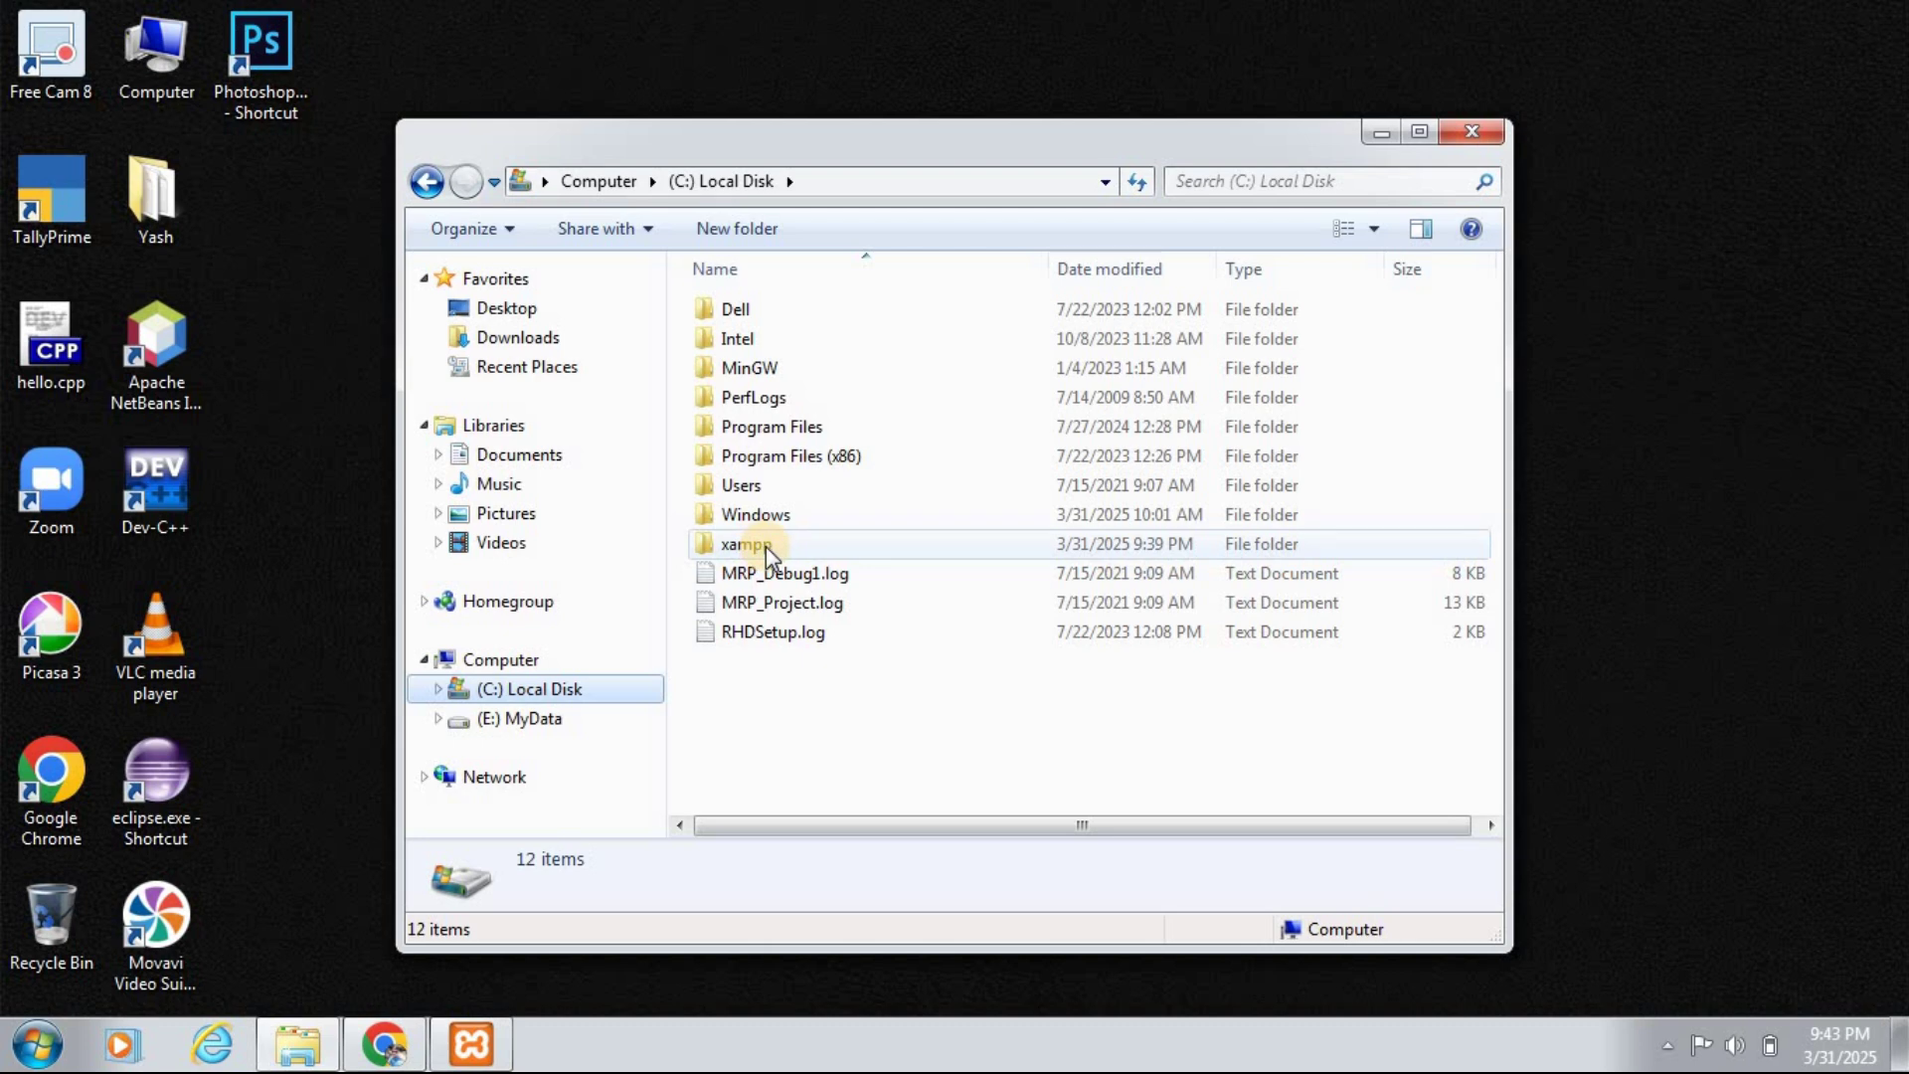
mouse_move(762, 546)
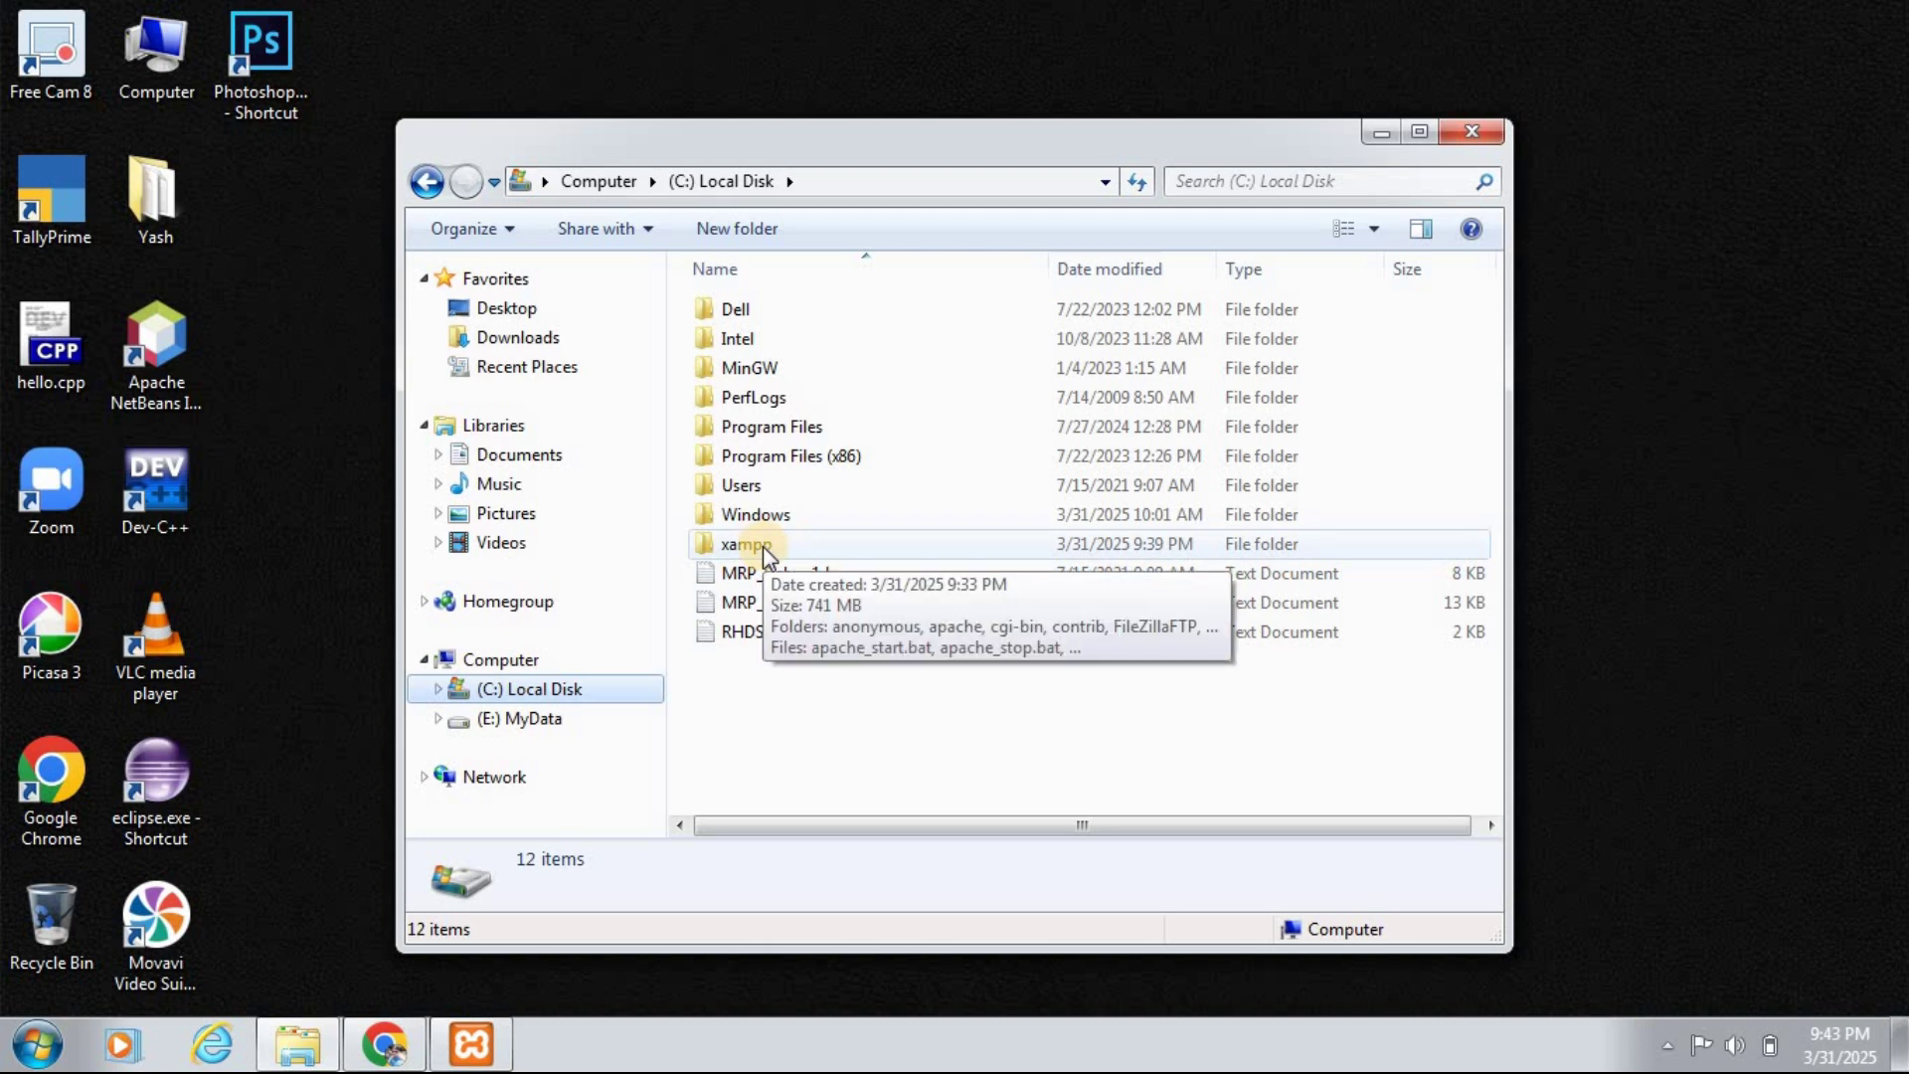
double_click(762, 546)
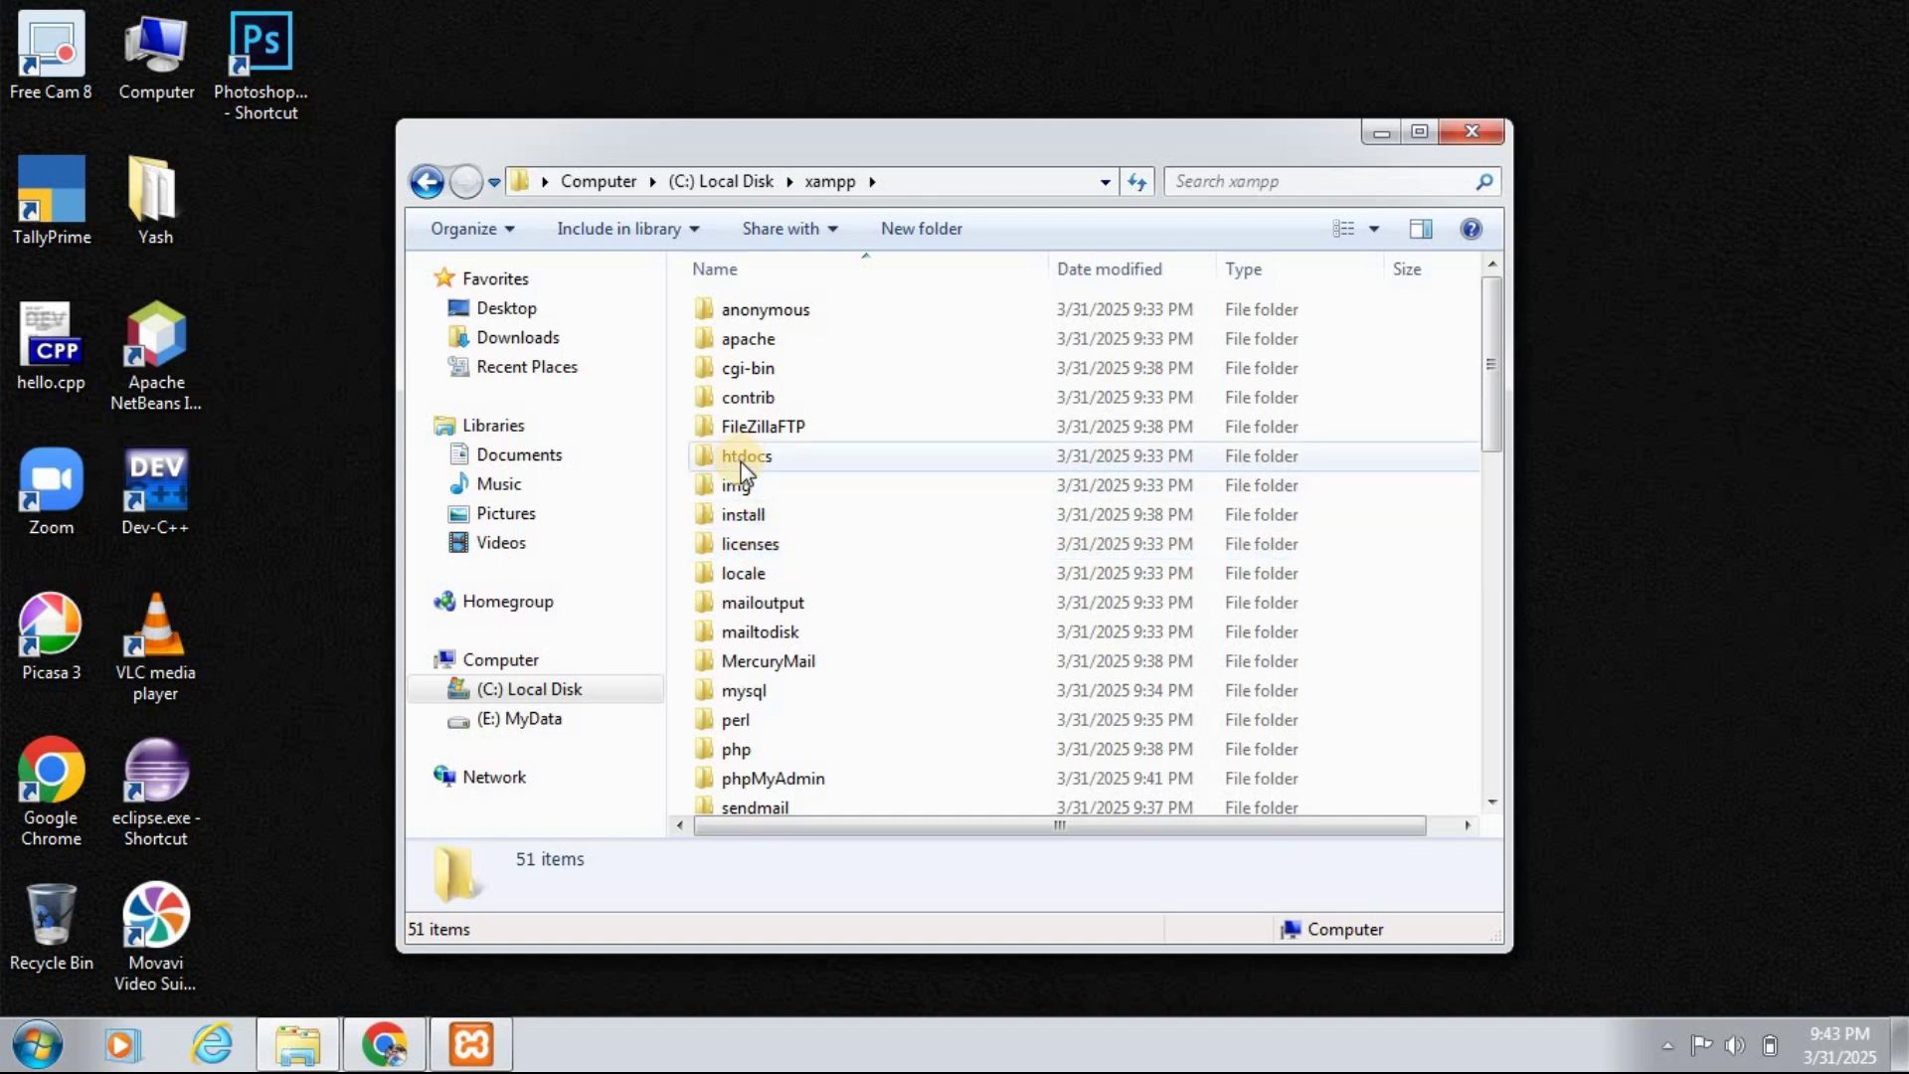
mouse_move(757, 473)
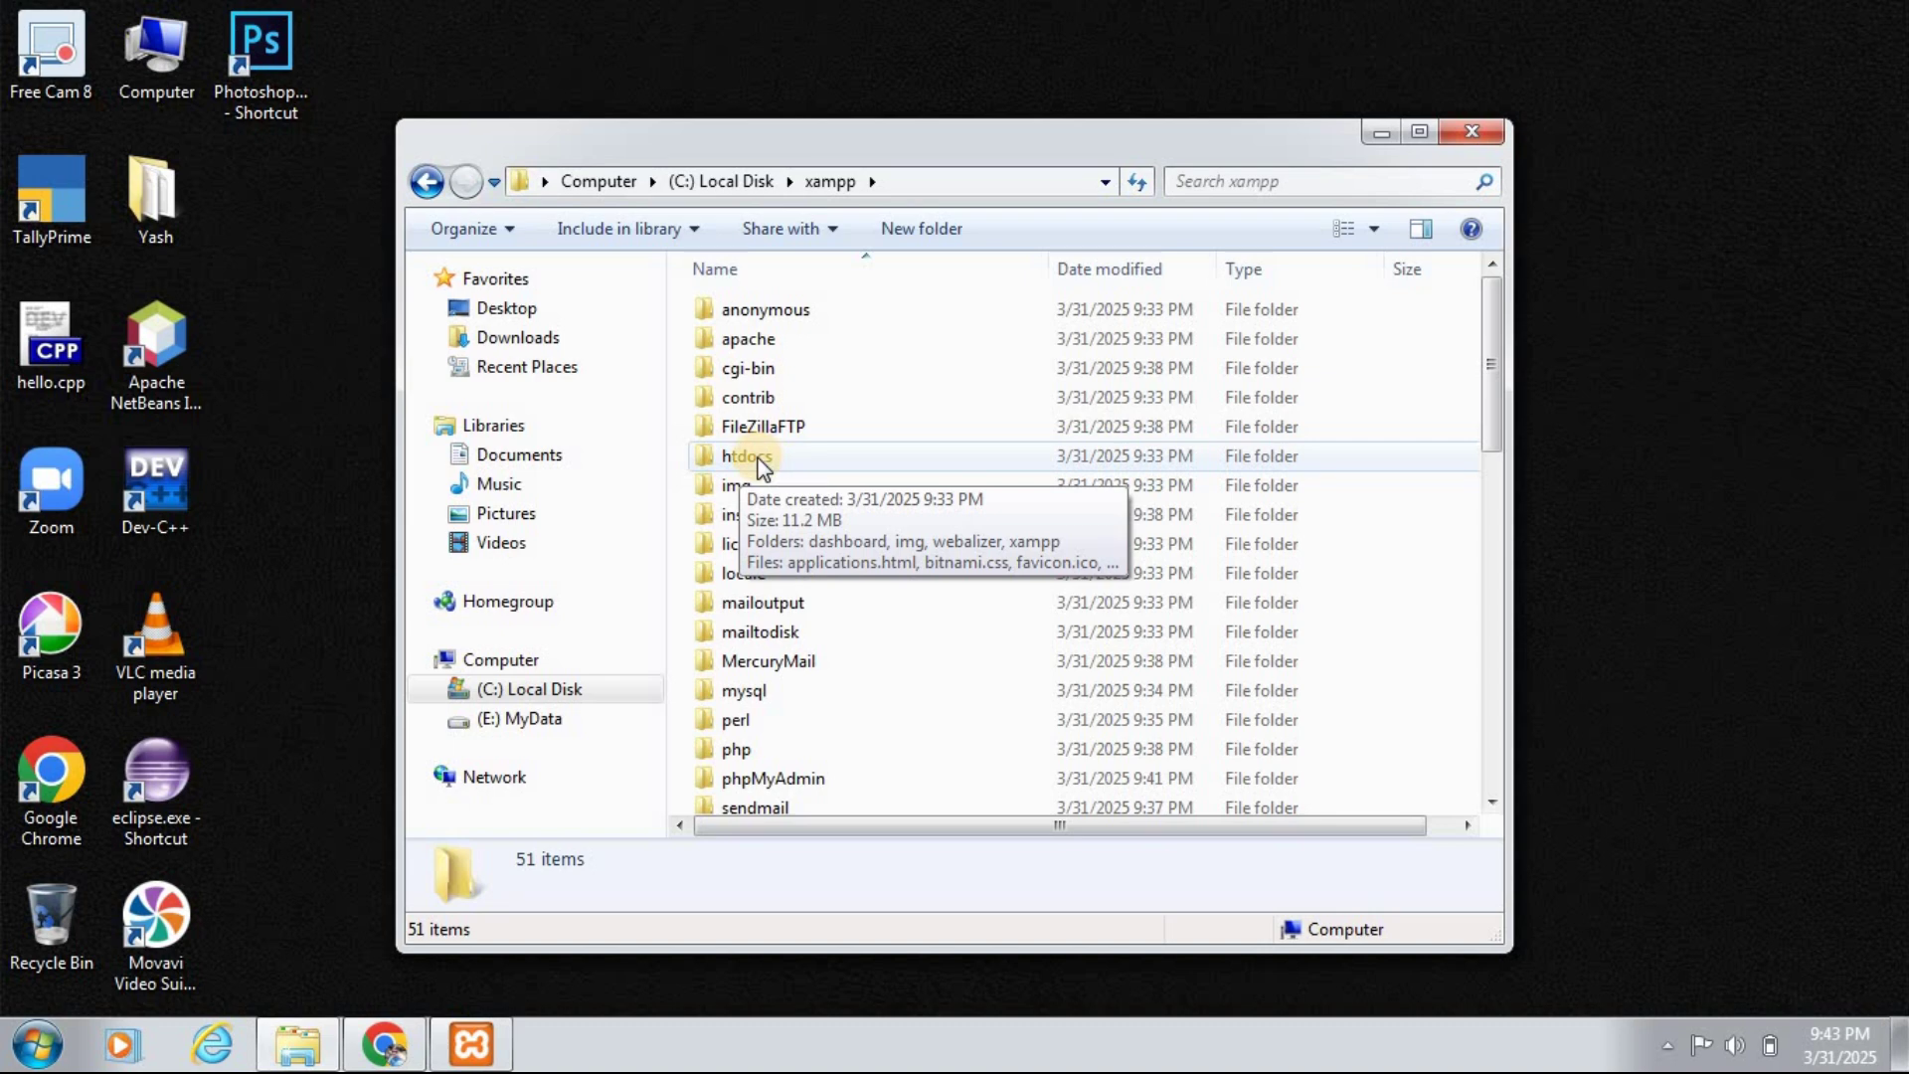
double_click(762, 464)
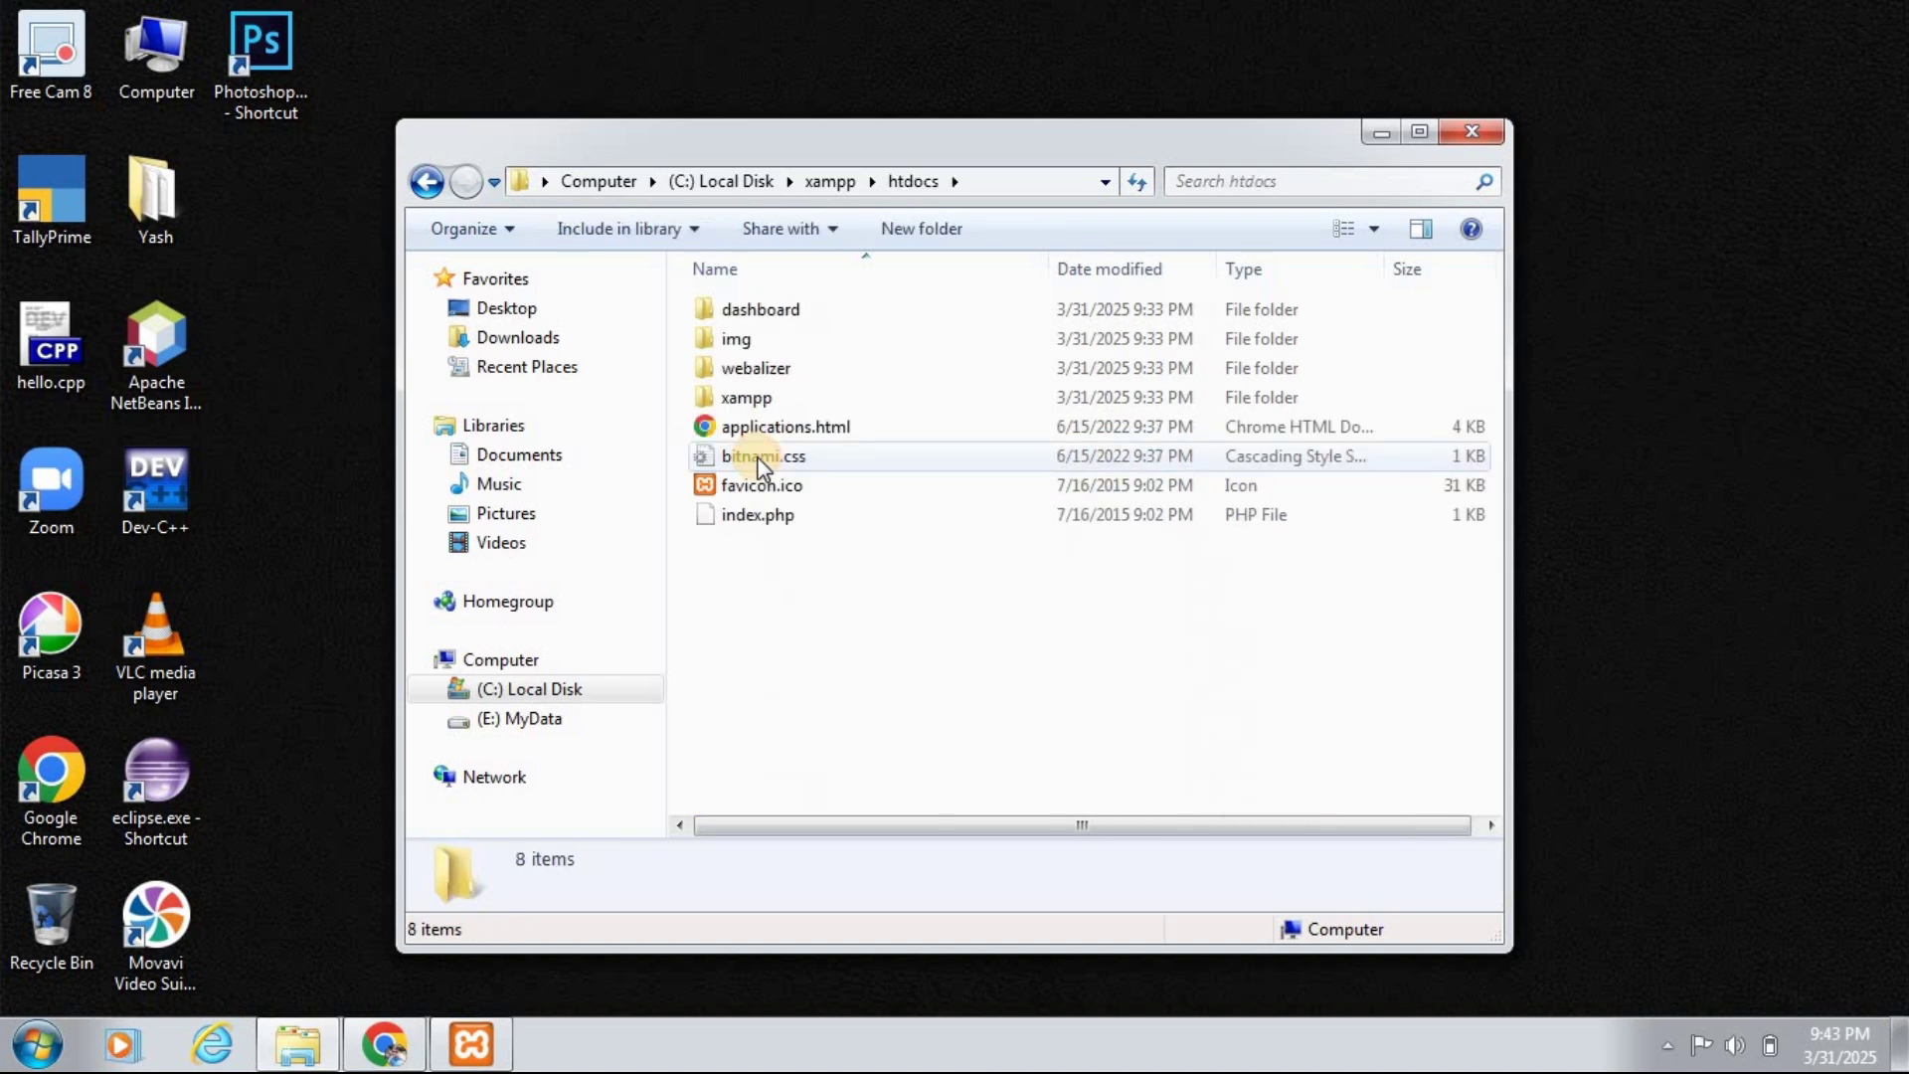
Create a new folder named codeash inside htdocs and open it.
right_click(728, 557)
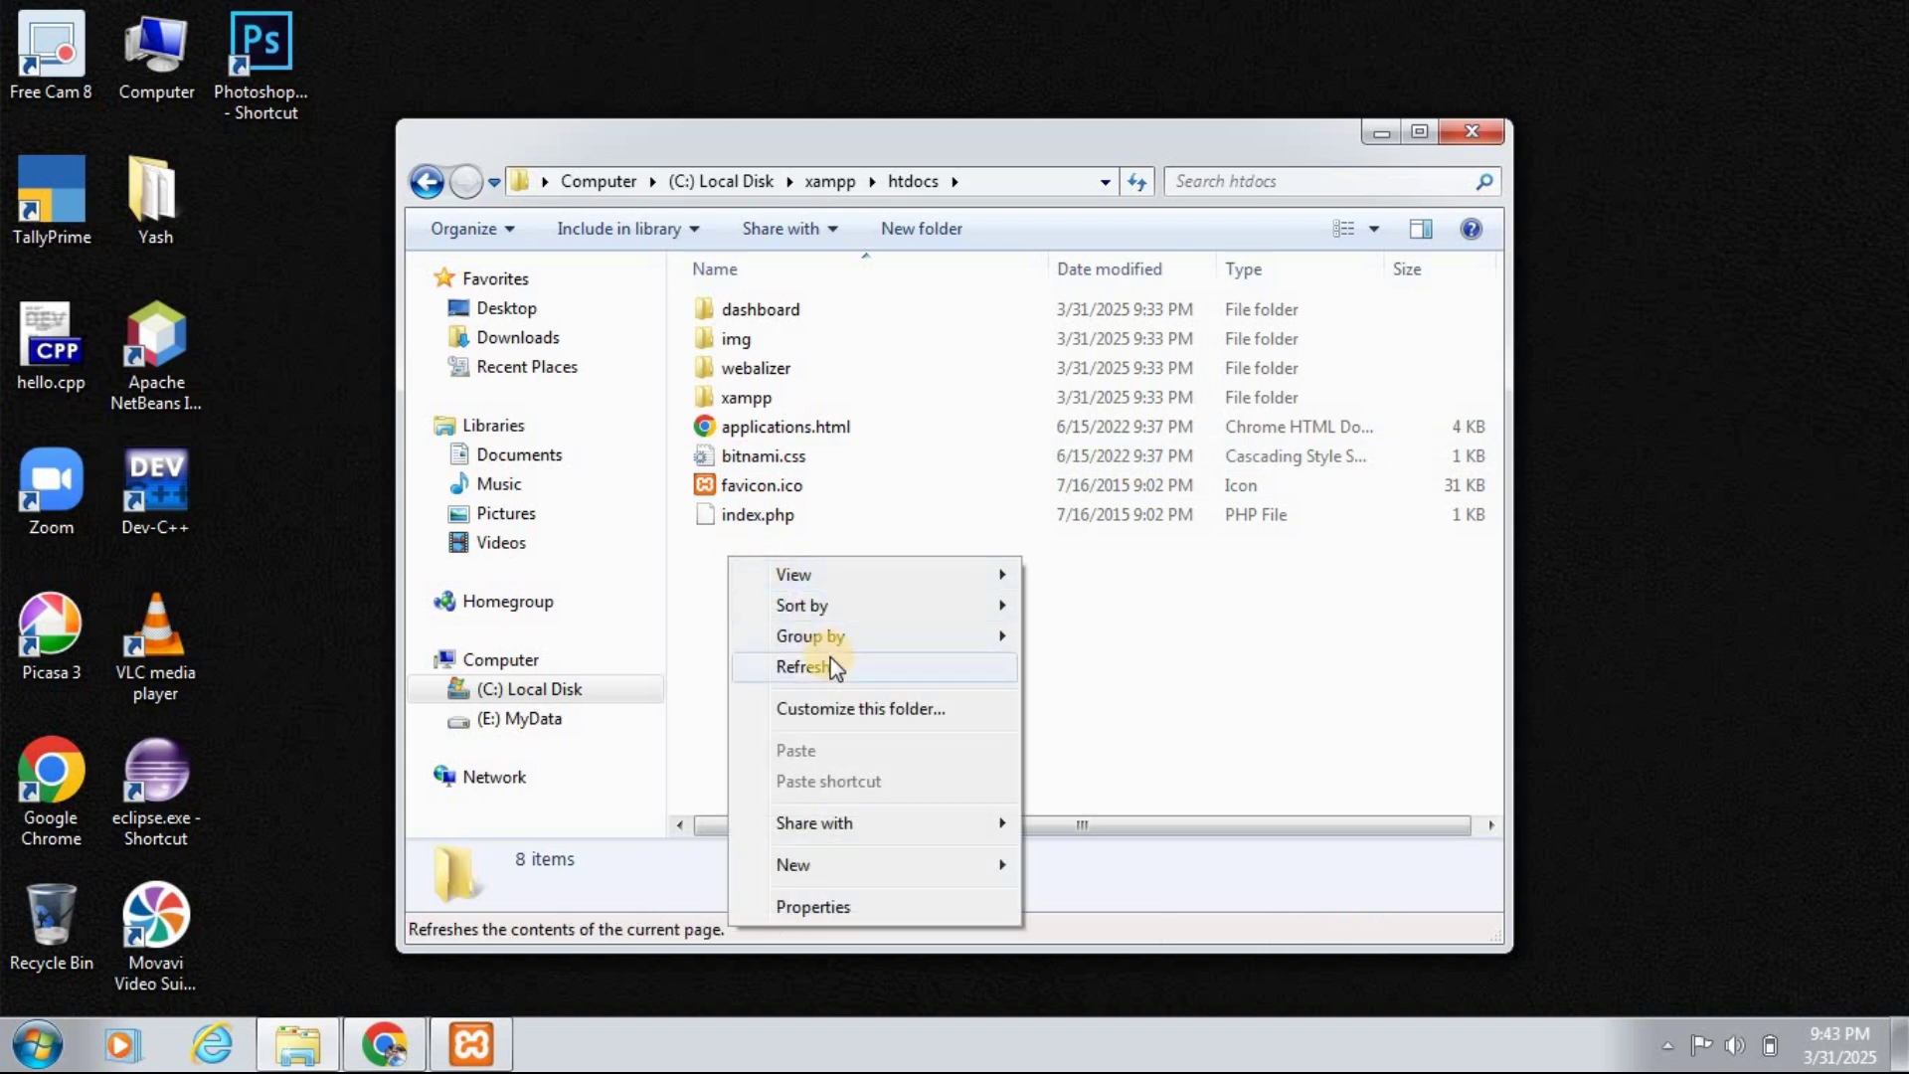
mouse_move(995, 864)
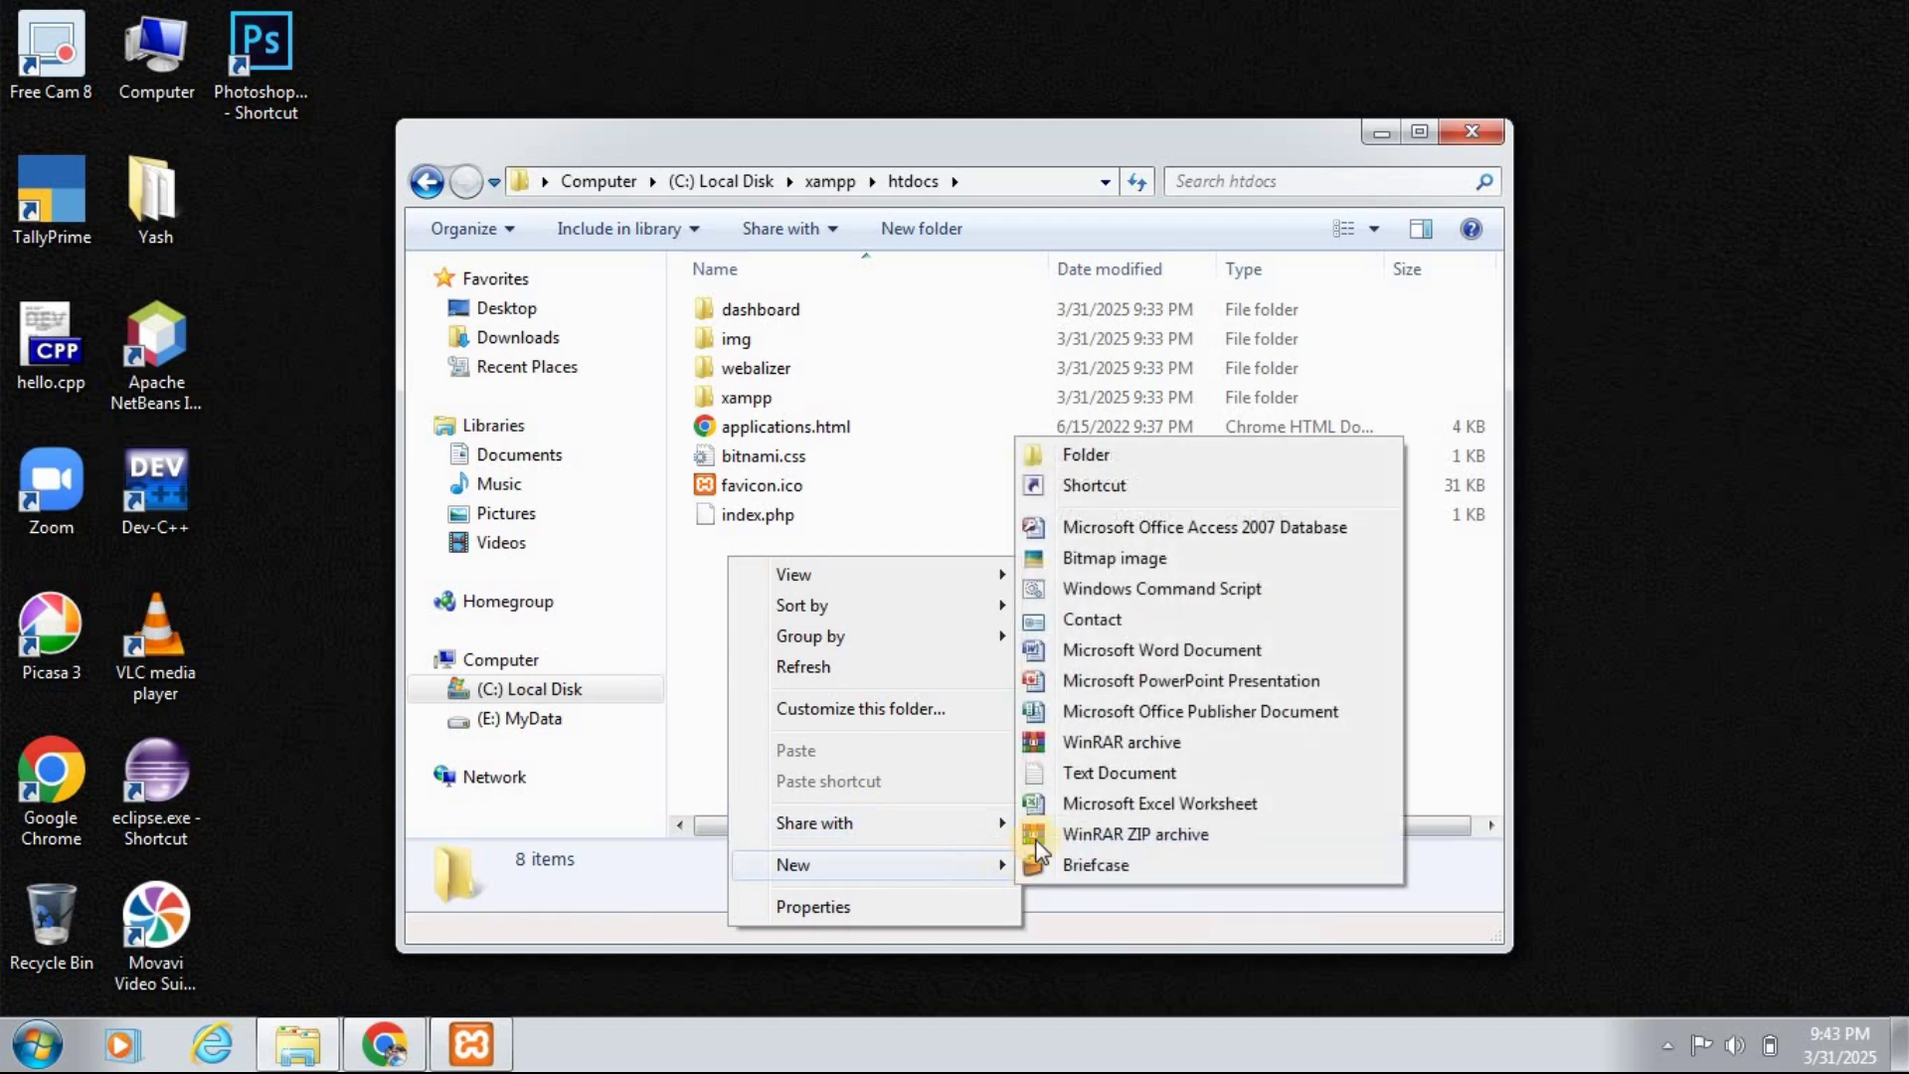
click(1089, 458)
text(codeash)
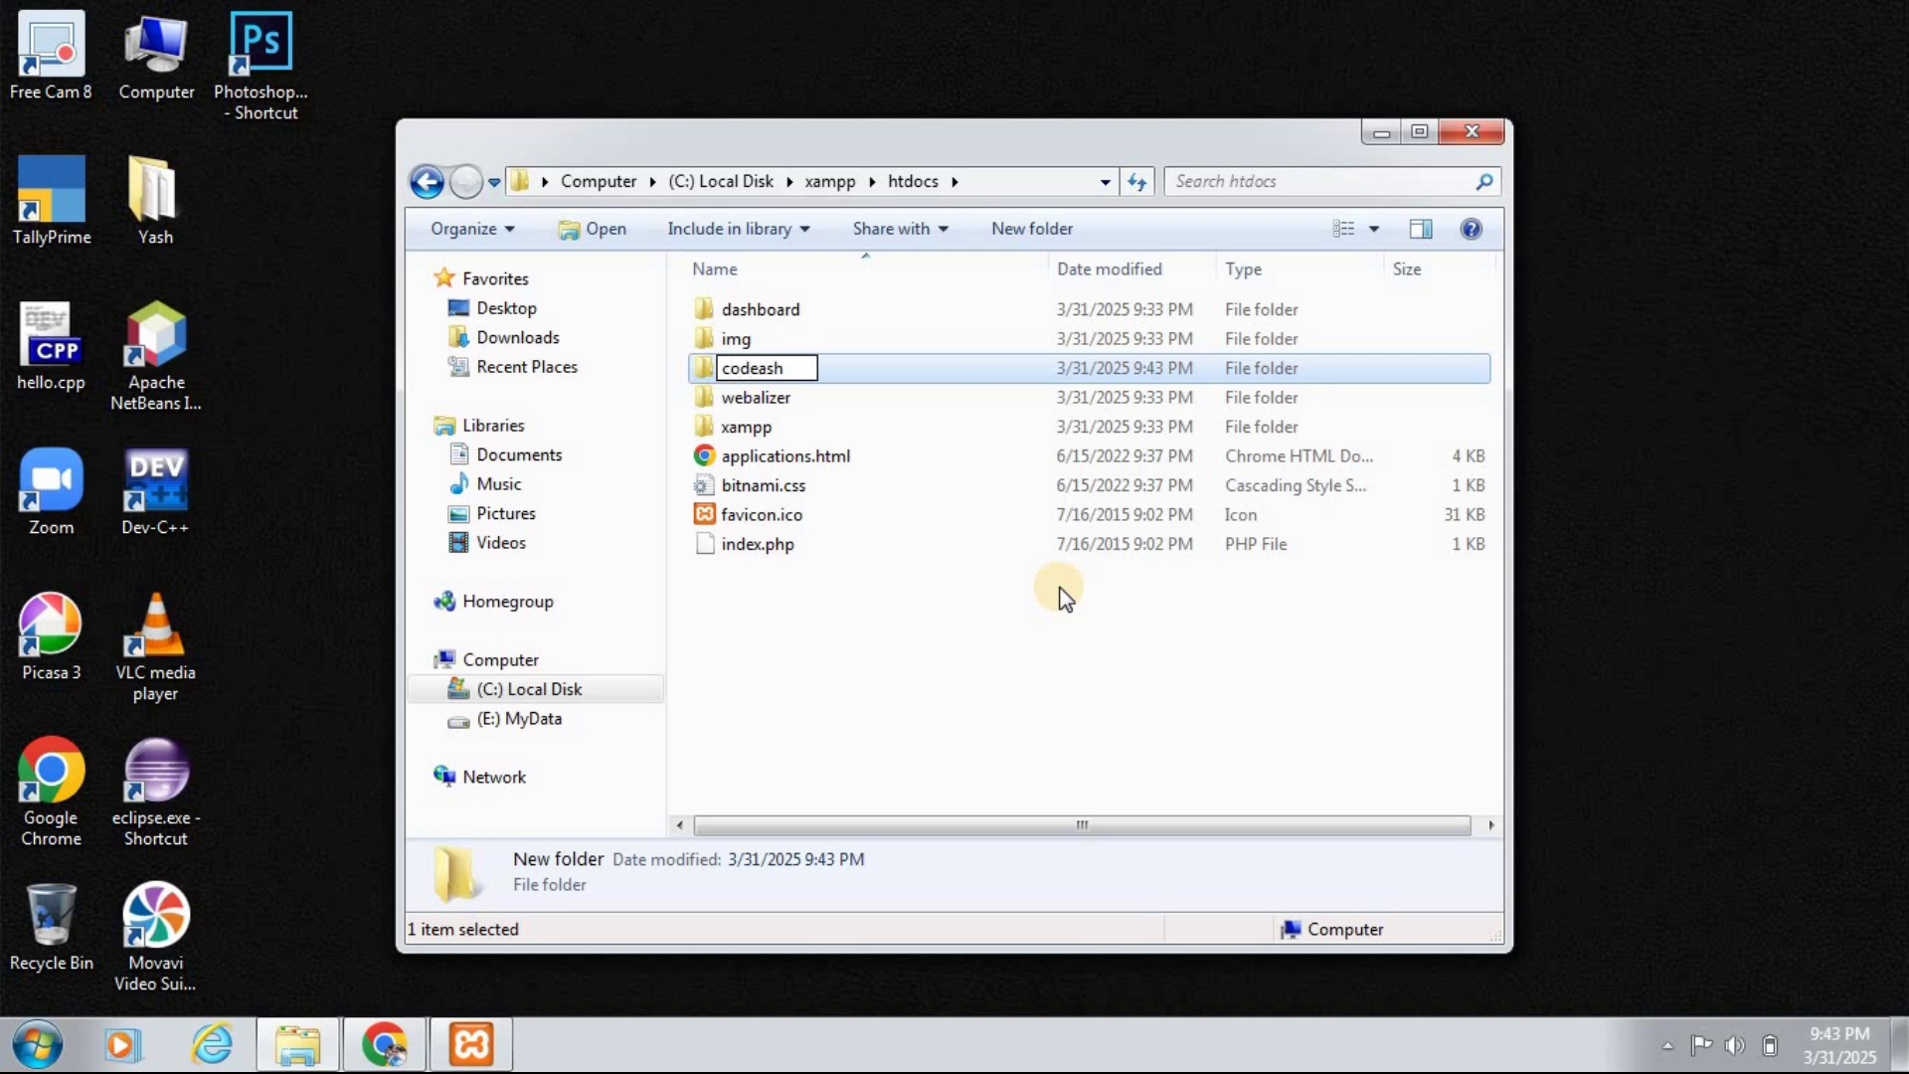
key(Return)
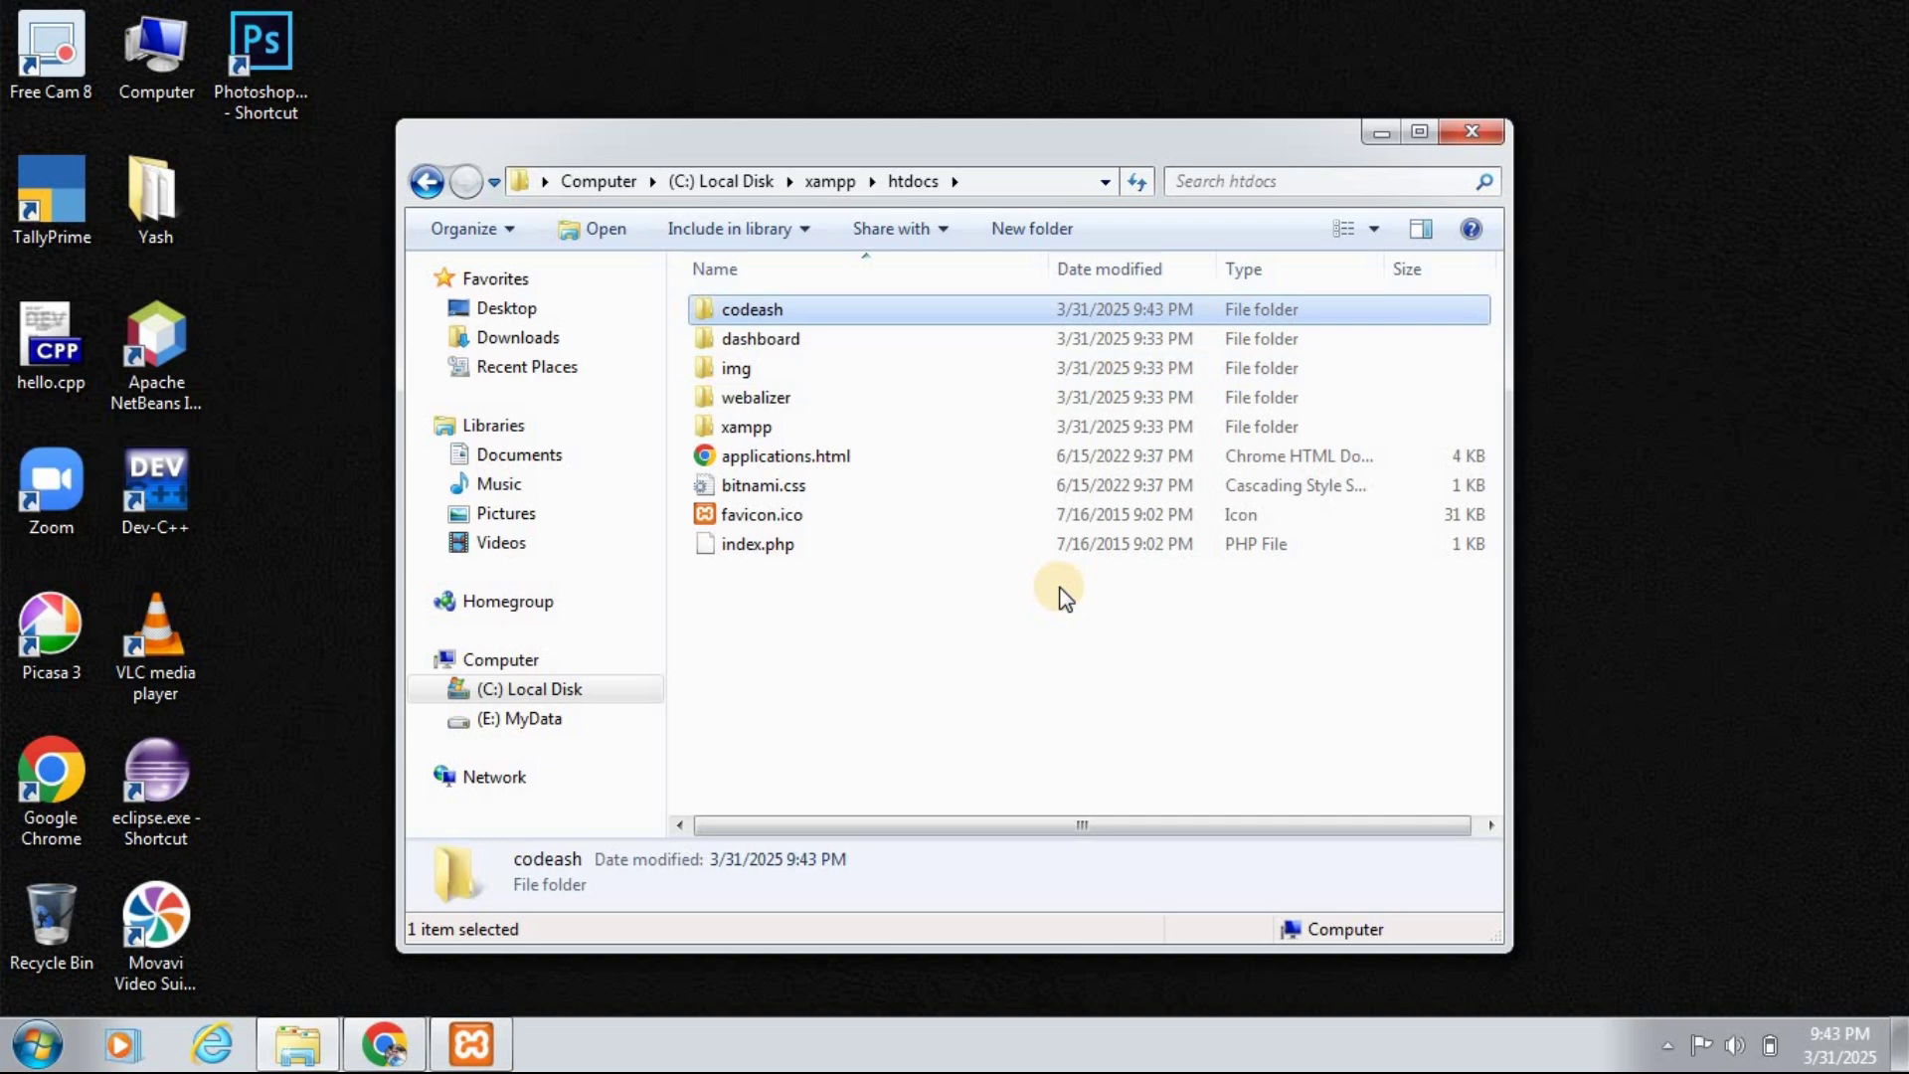
key(Return)
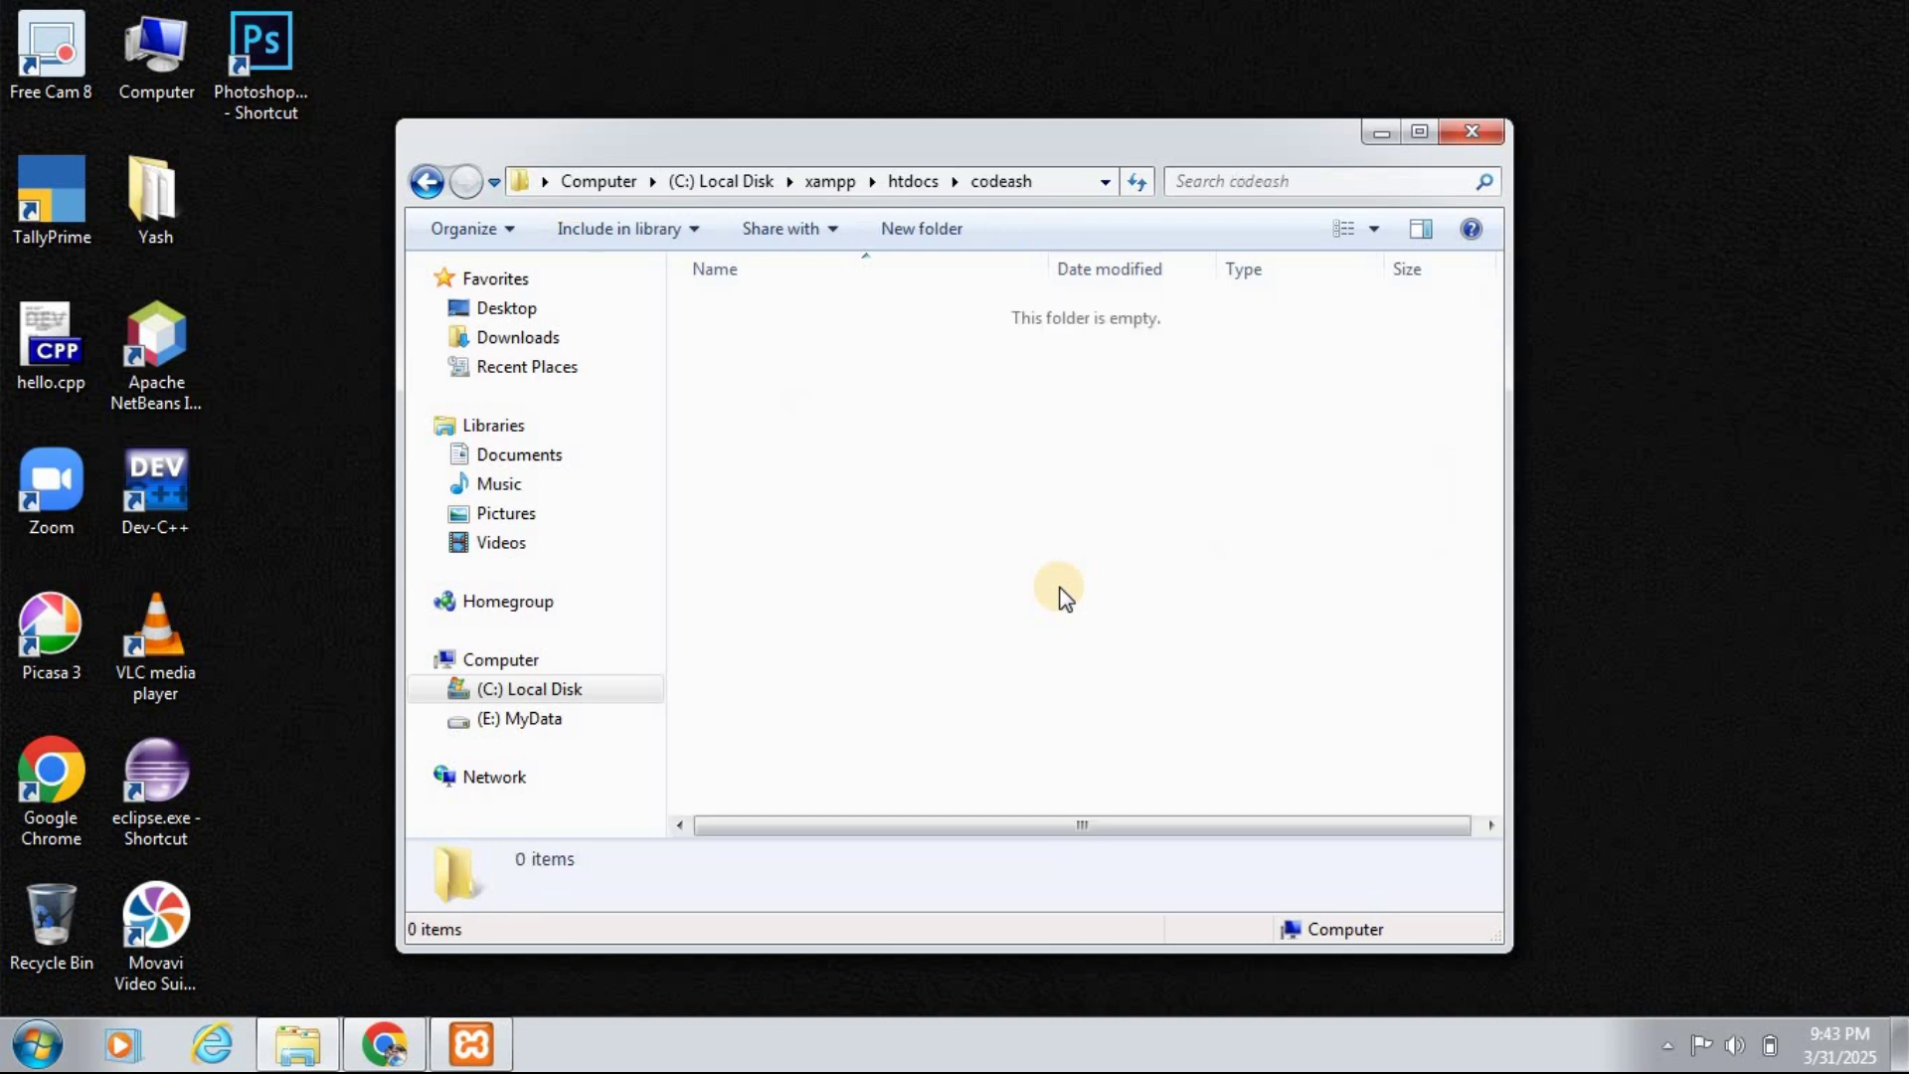
Create a new text document in the codeash folder, name it hello.php and accept the extension change.
right_click(731, 340)
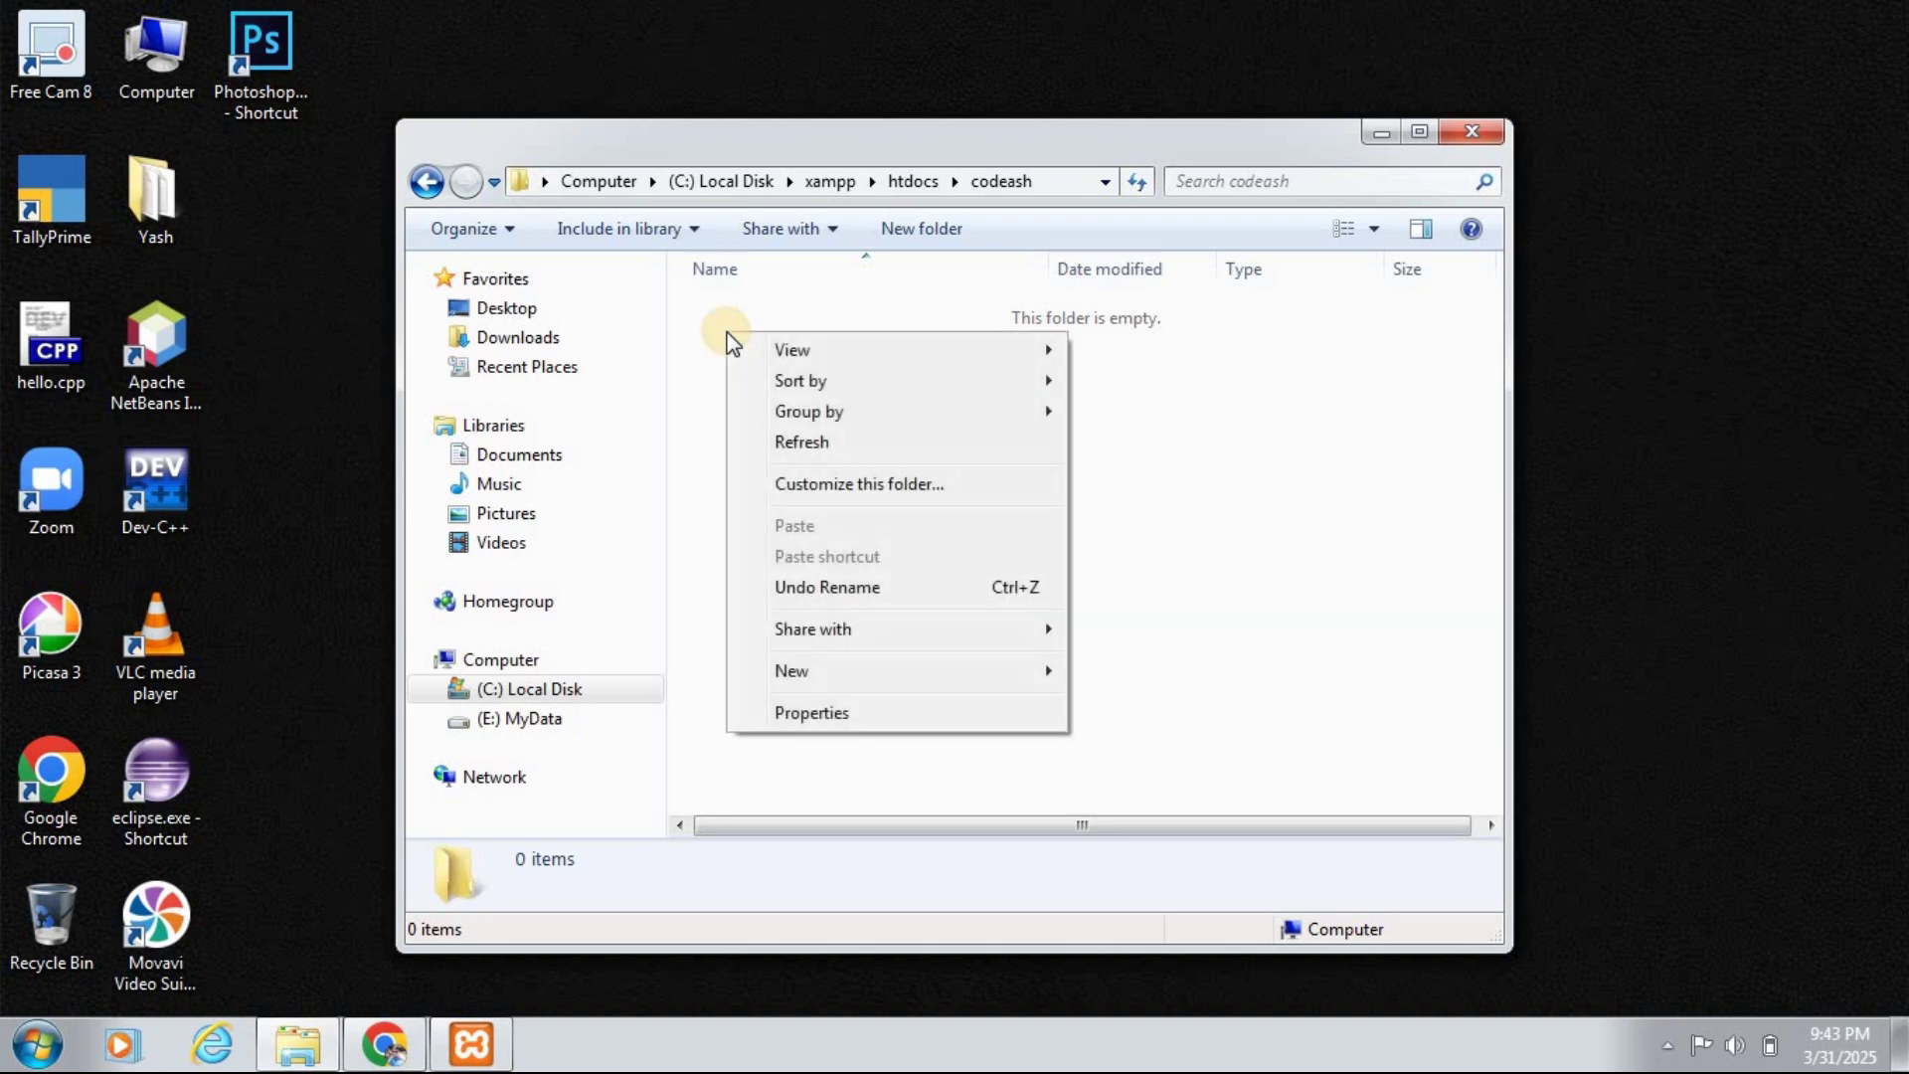
mouse_move(838, 672)
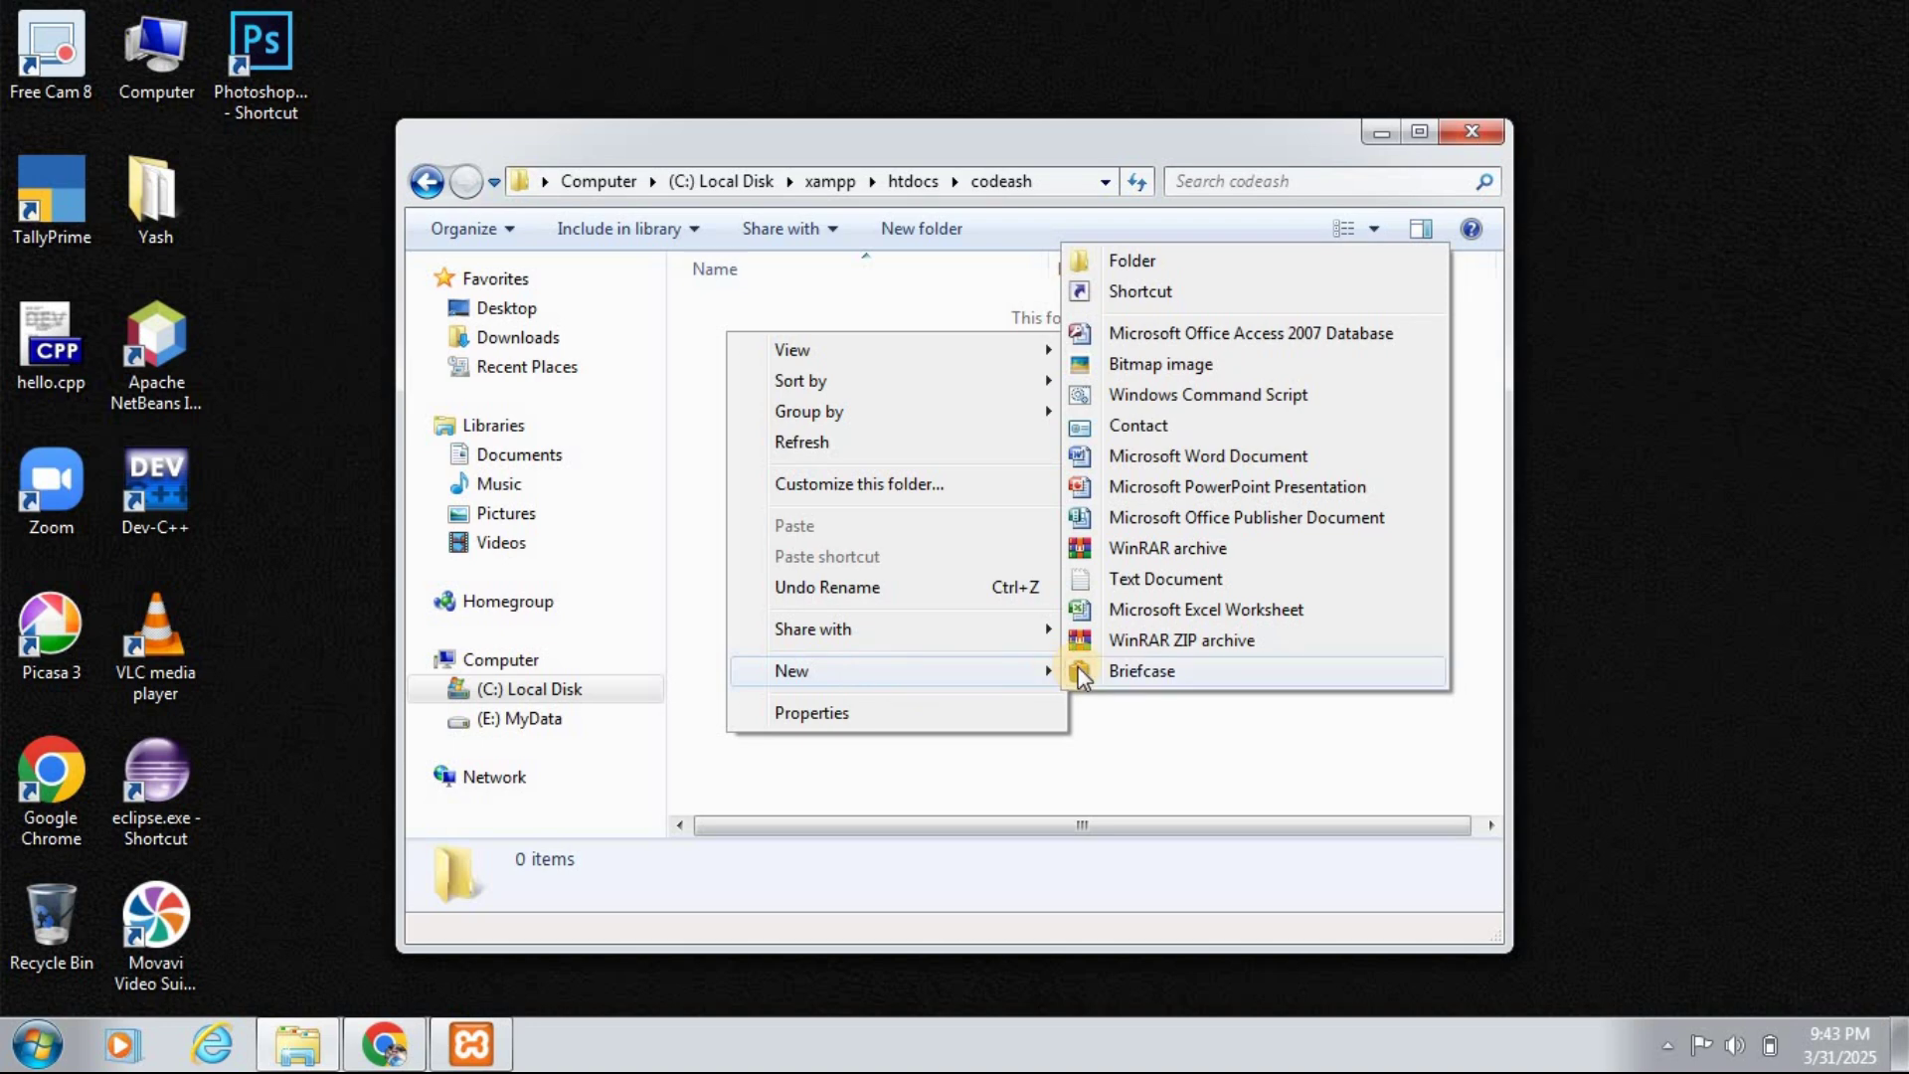
click(1114, 579)
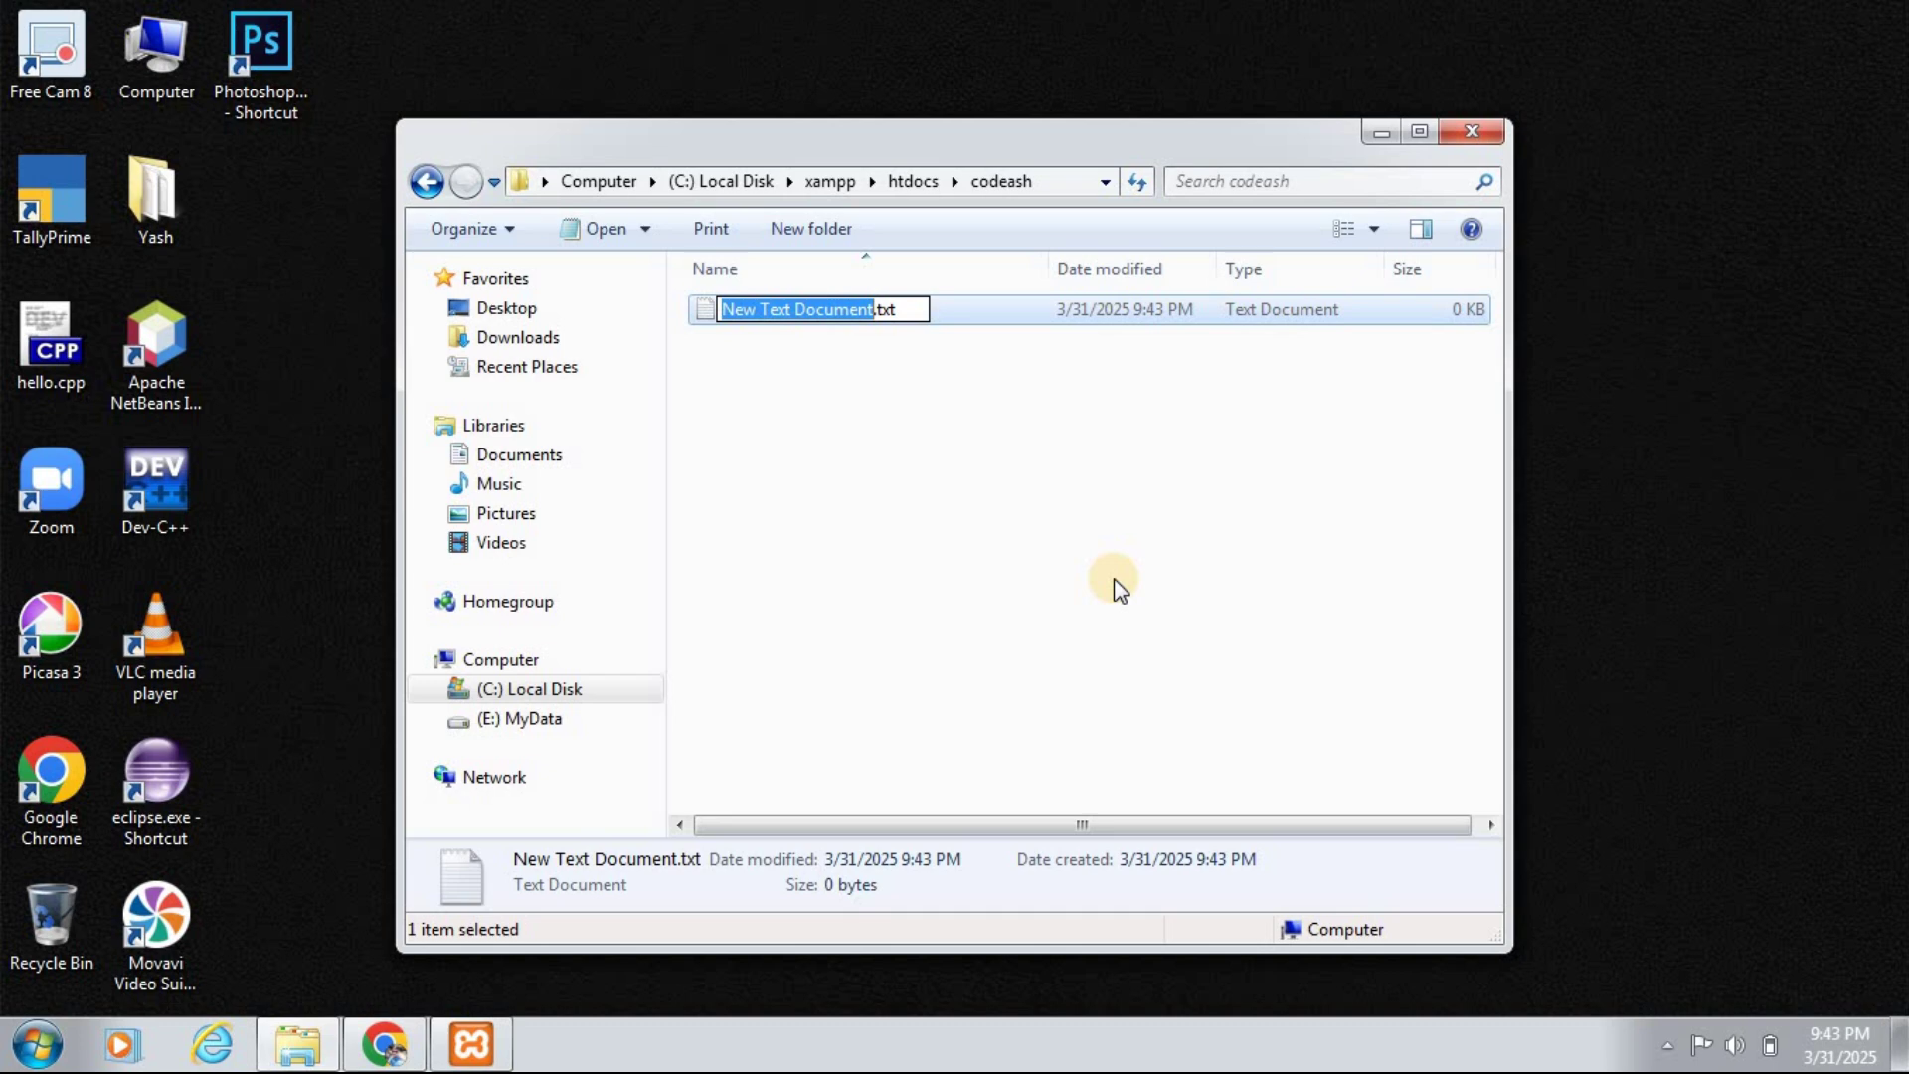
text(hello)
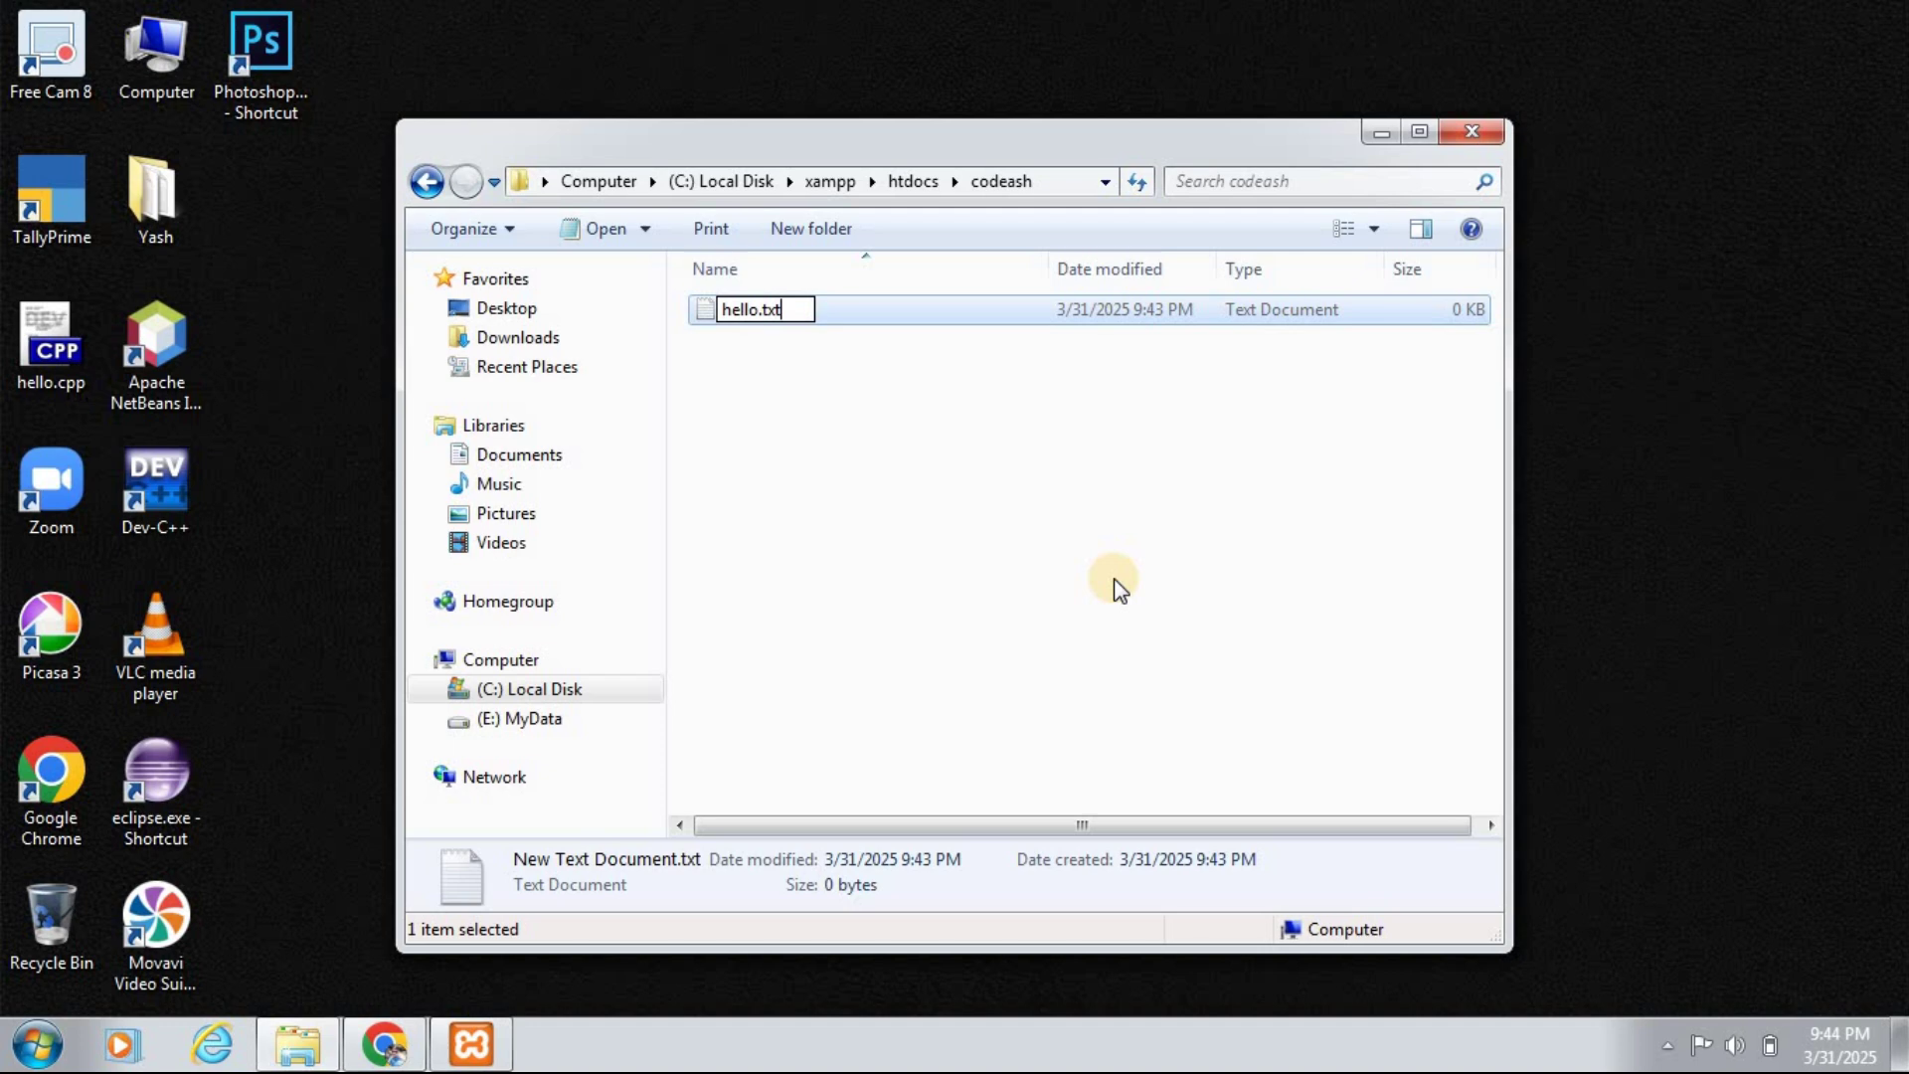
key(BackSpace)
key(BackSpace)
key(BackSpace)
text(php)
key(Return)
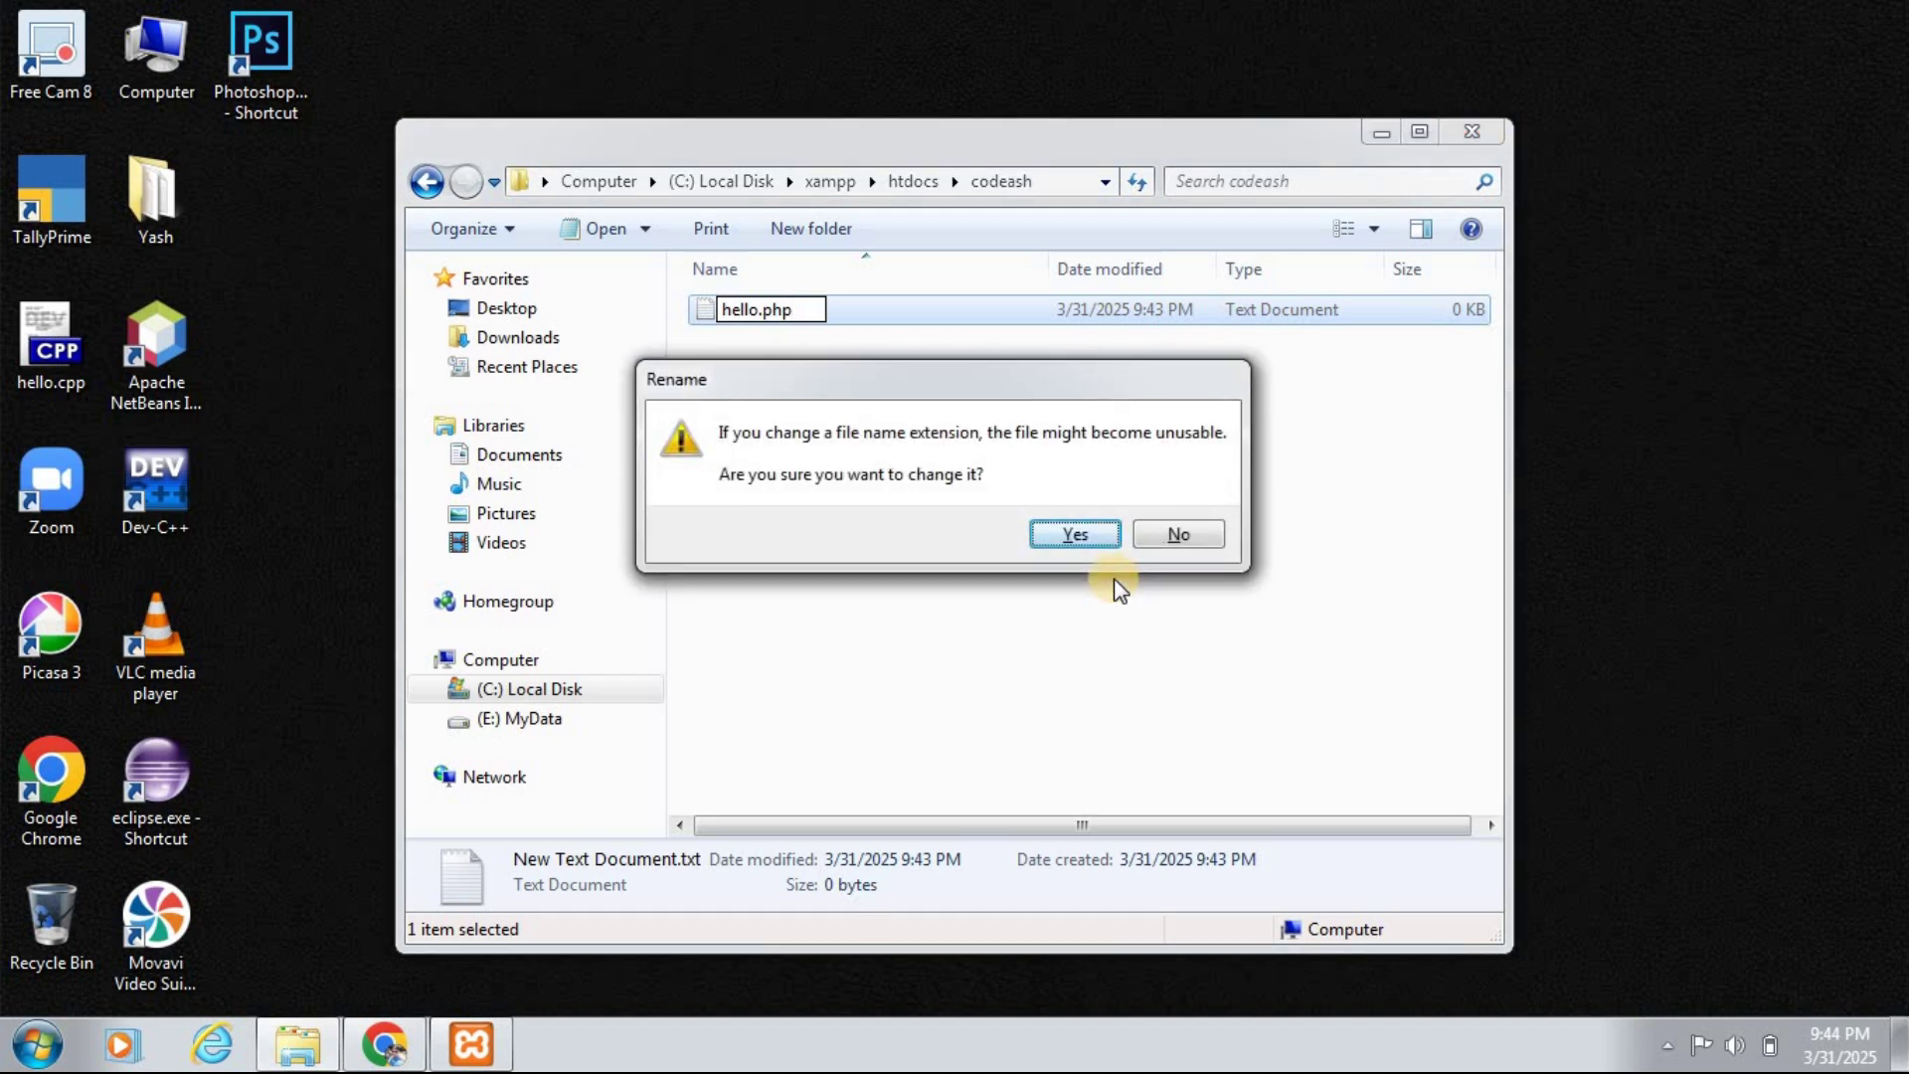
click(1087, 535)
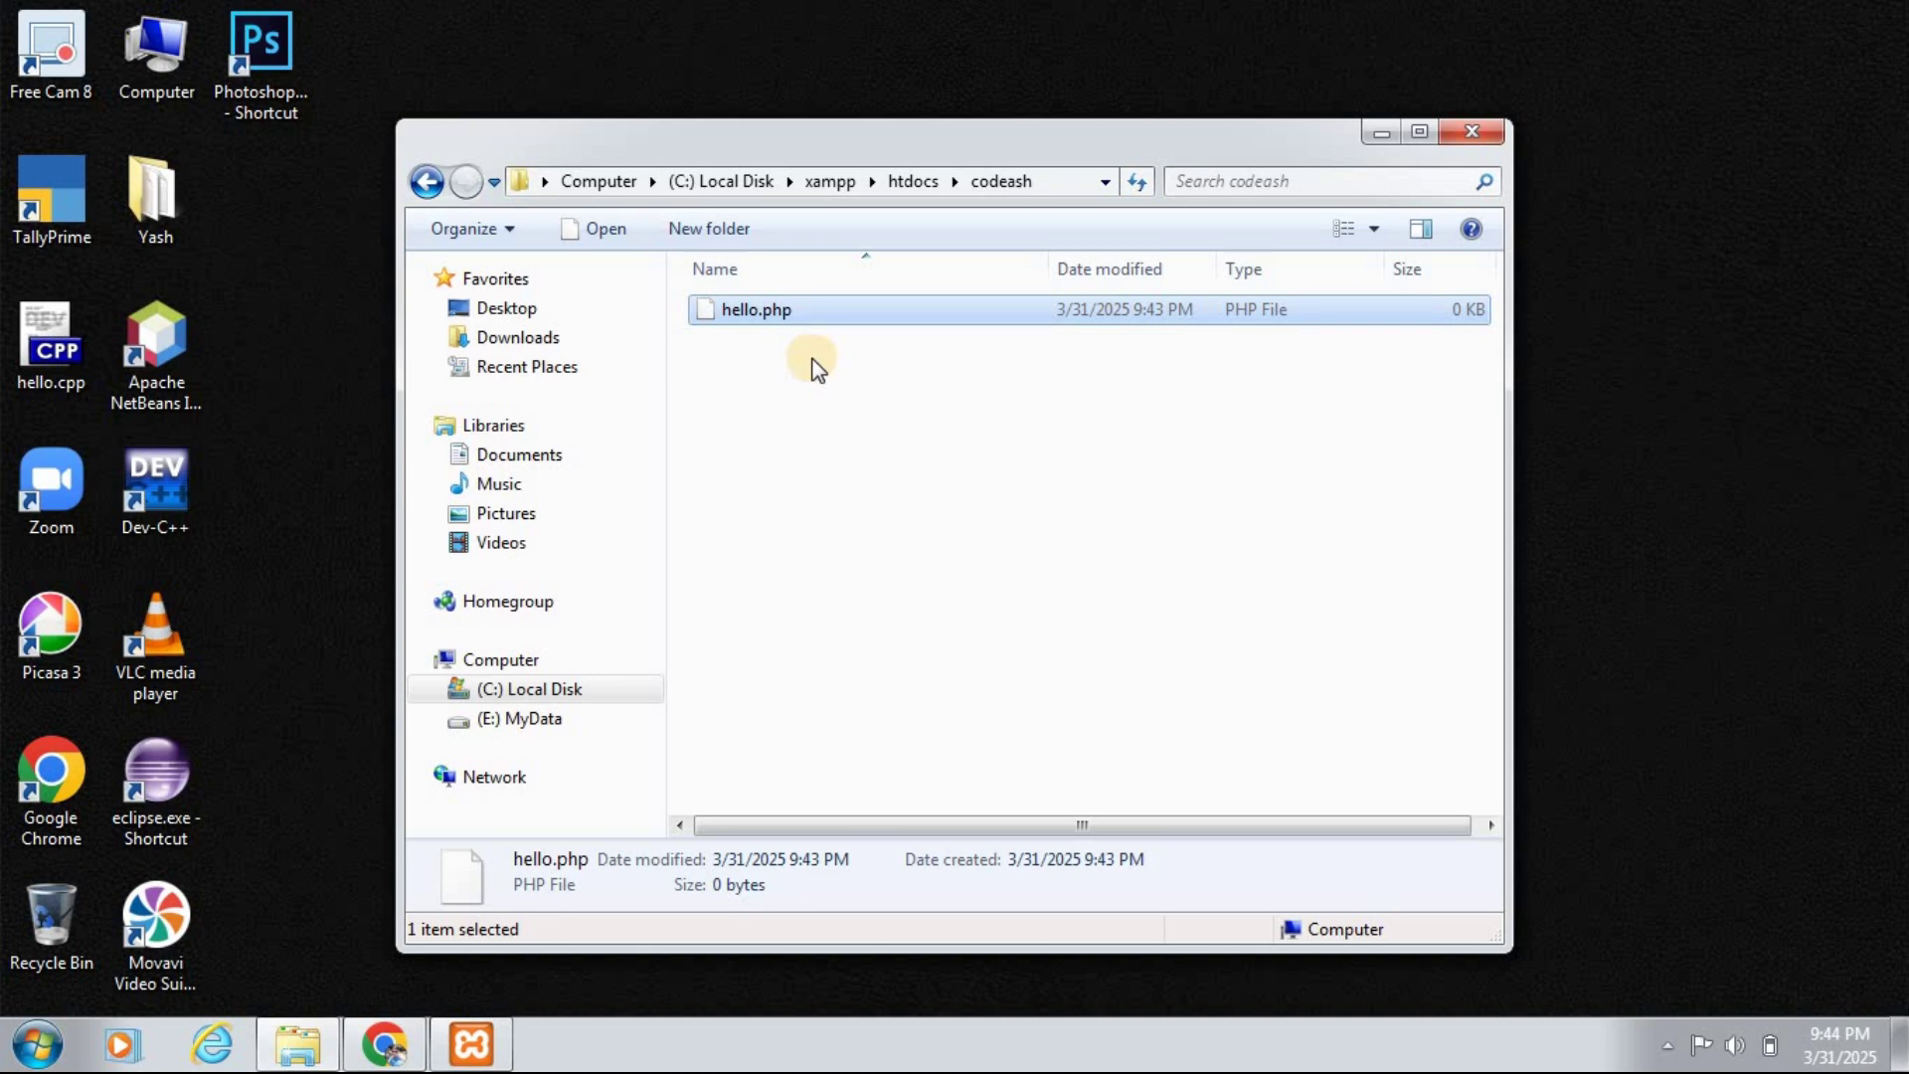
Open hello.php for editing in Notepad++ and enter the <?php and ?> tags with an empty line between them.
right_click(773, 316)
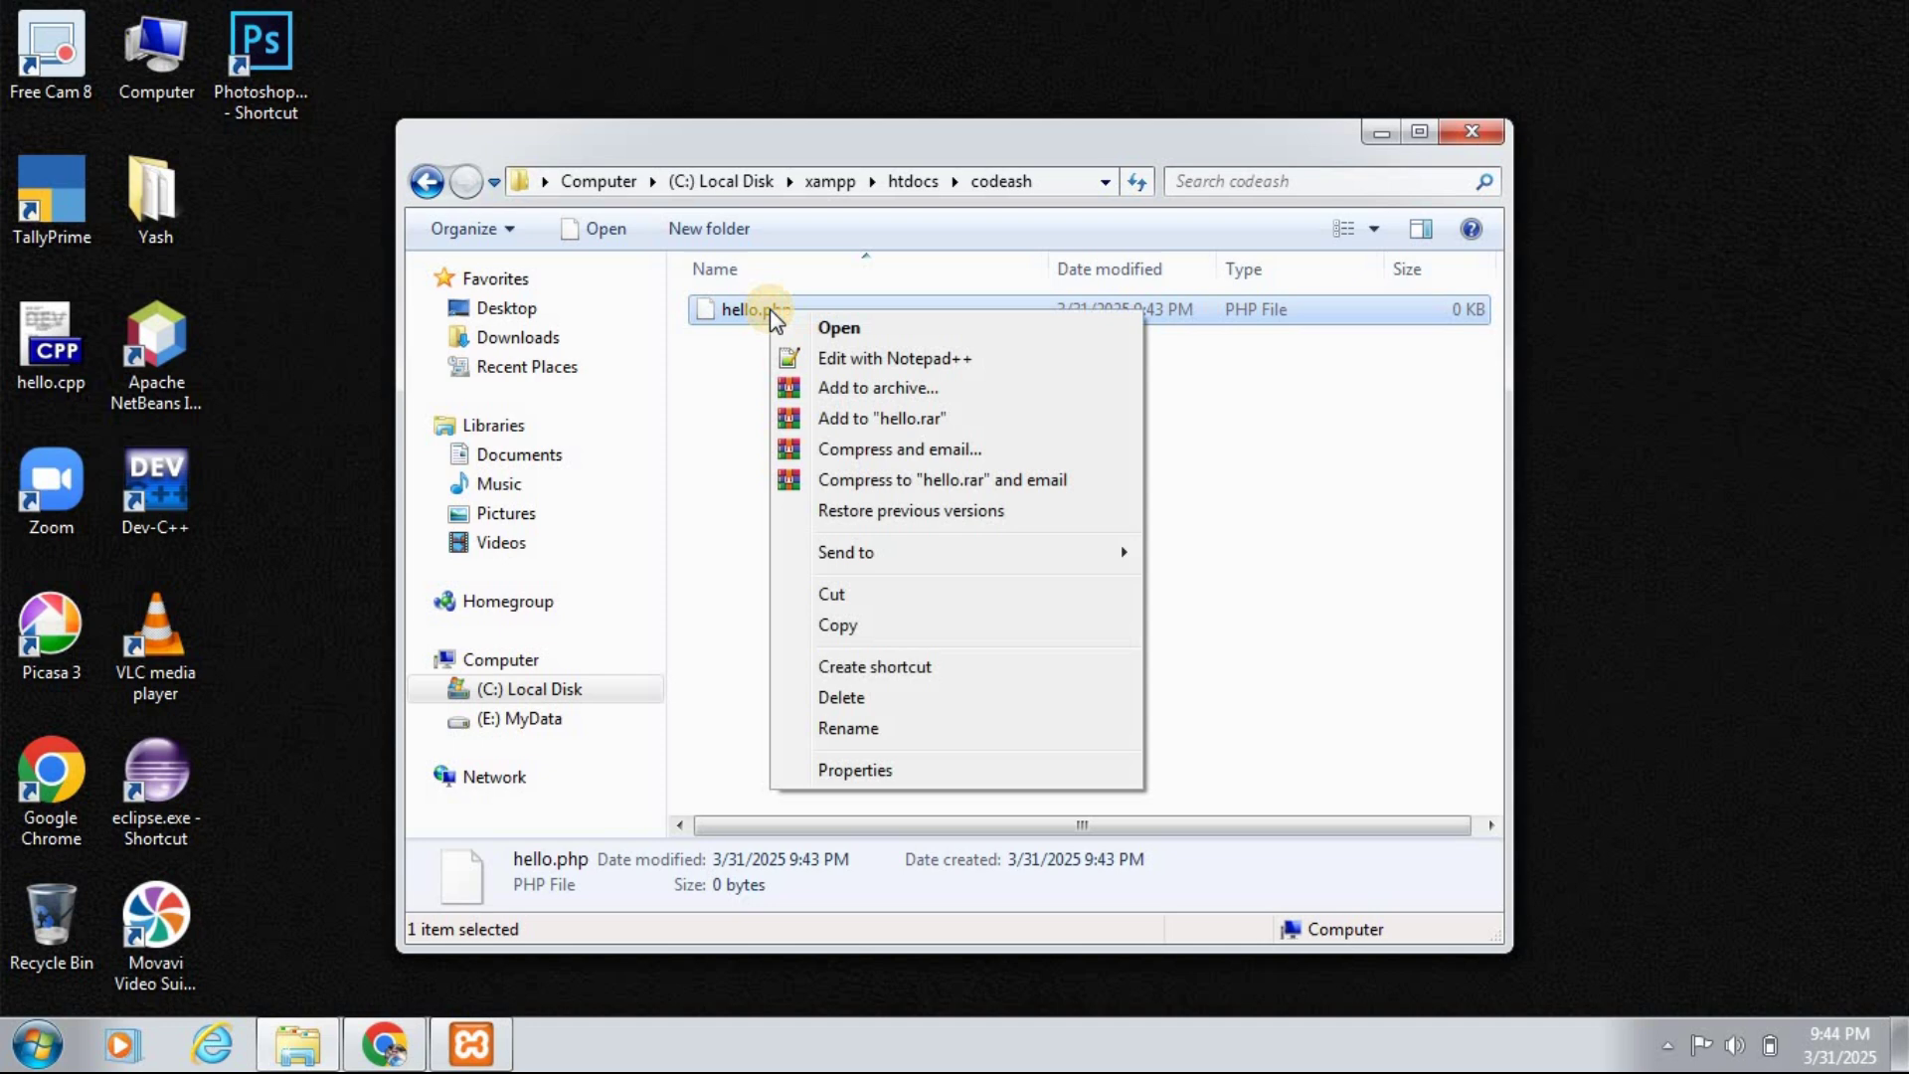
click(849, 360)
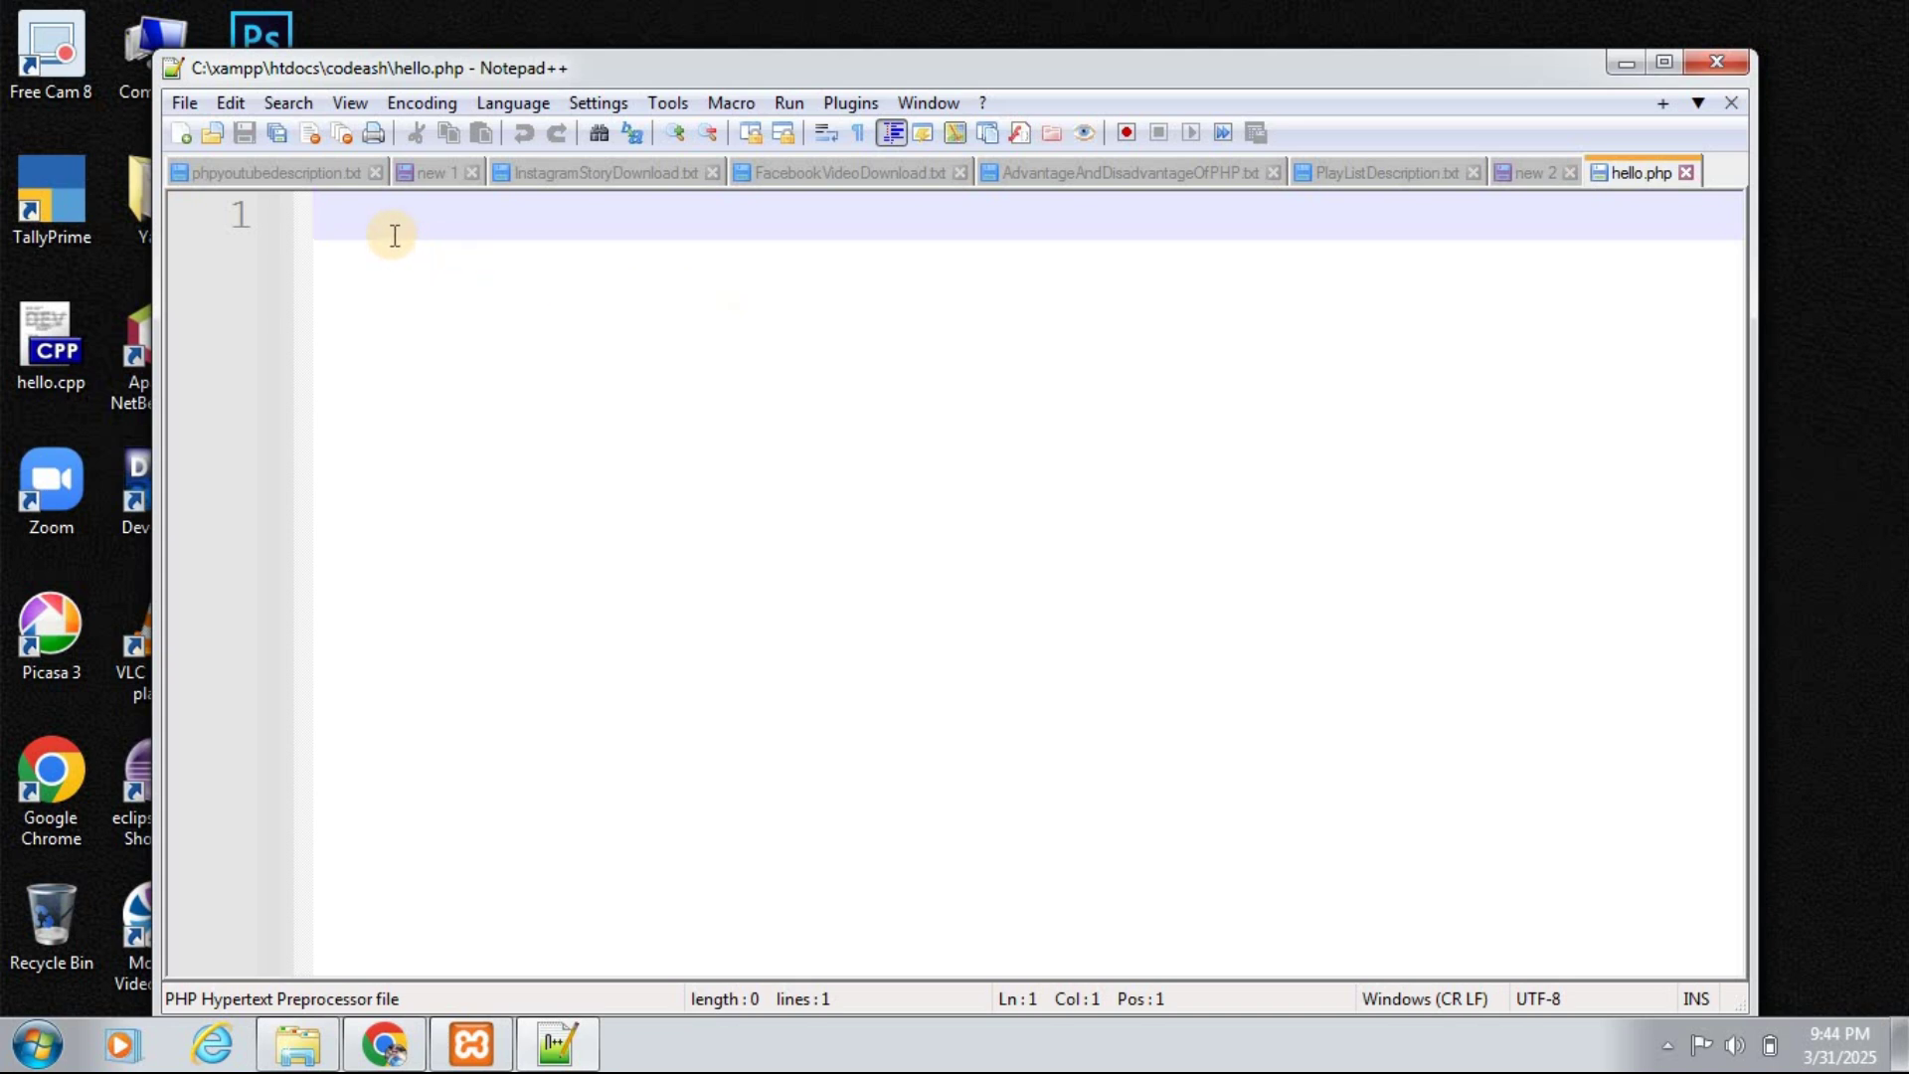
text(<)
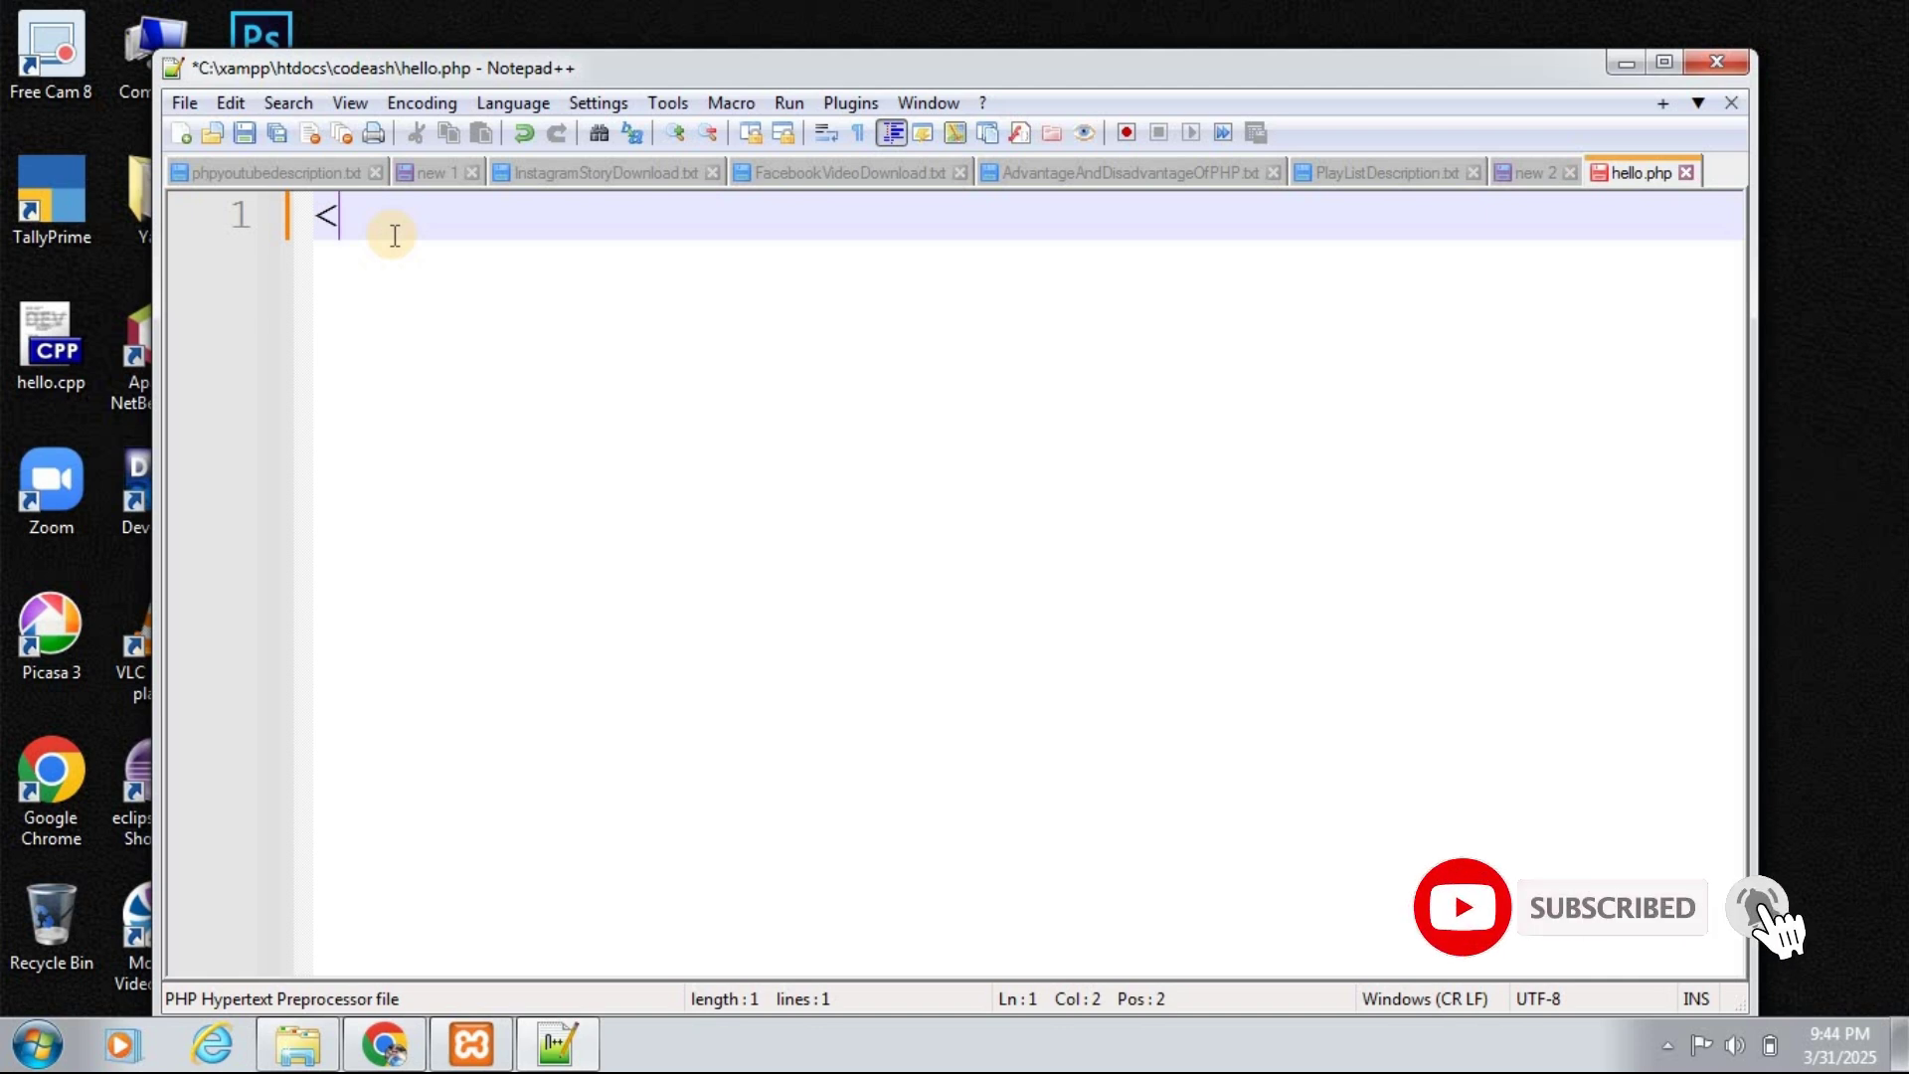
text(?)
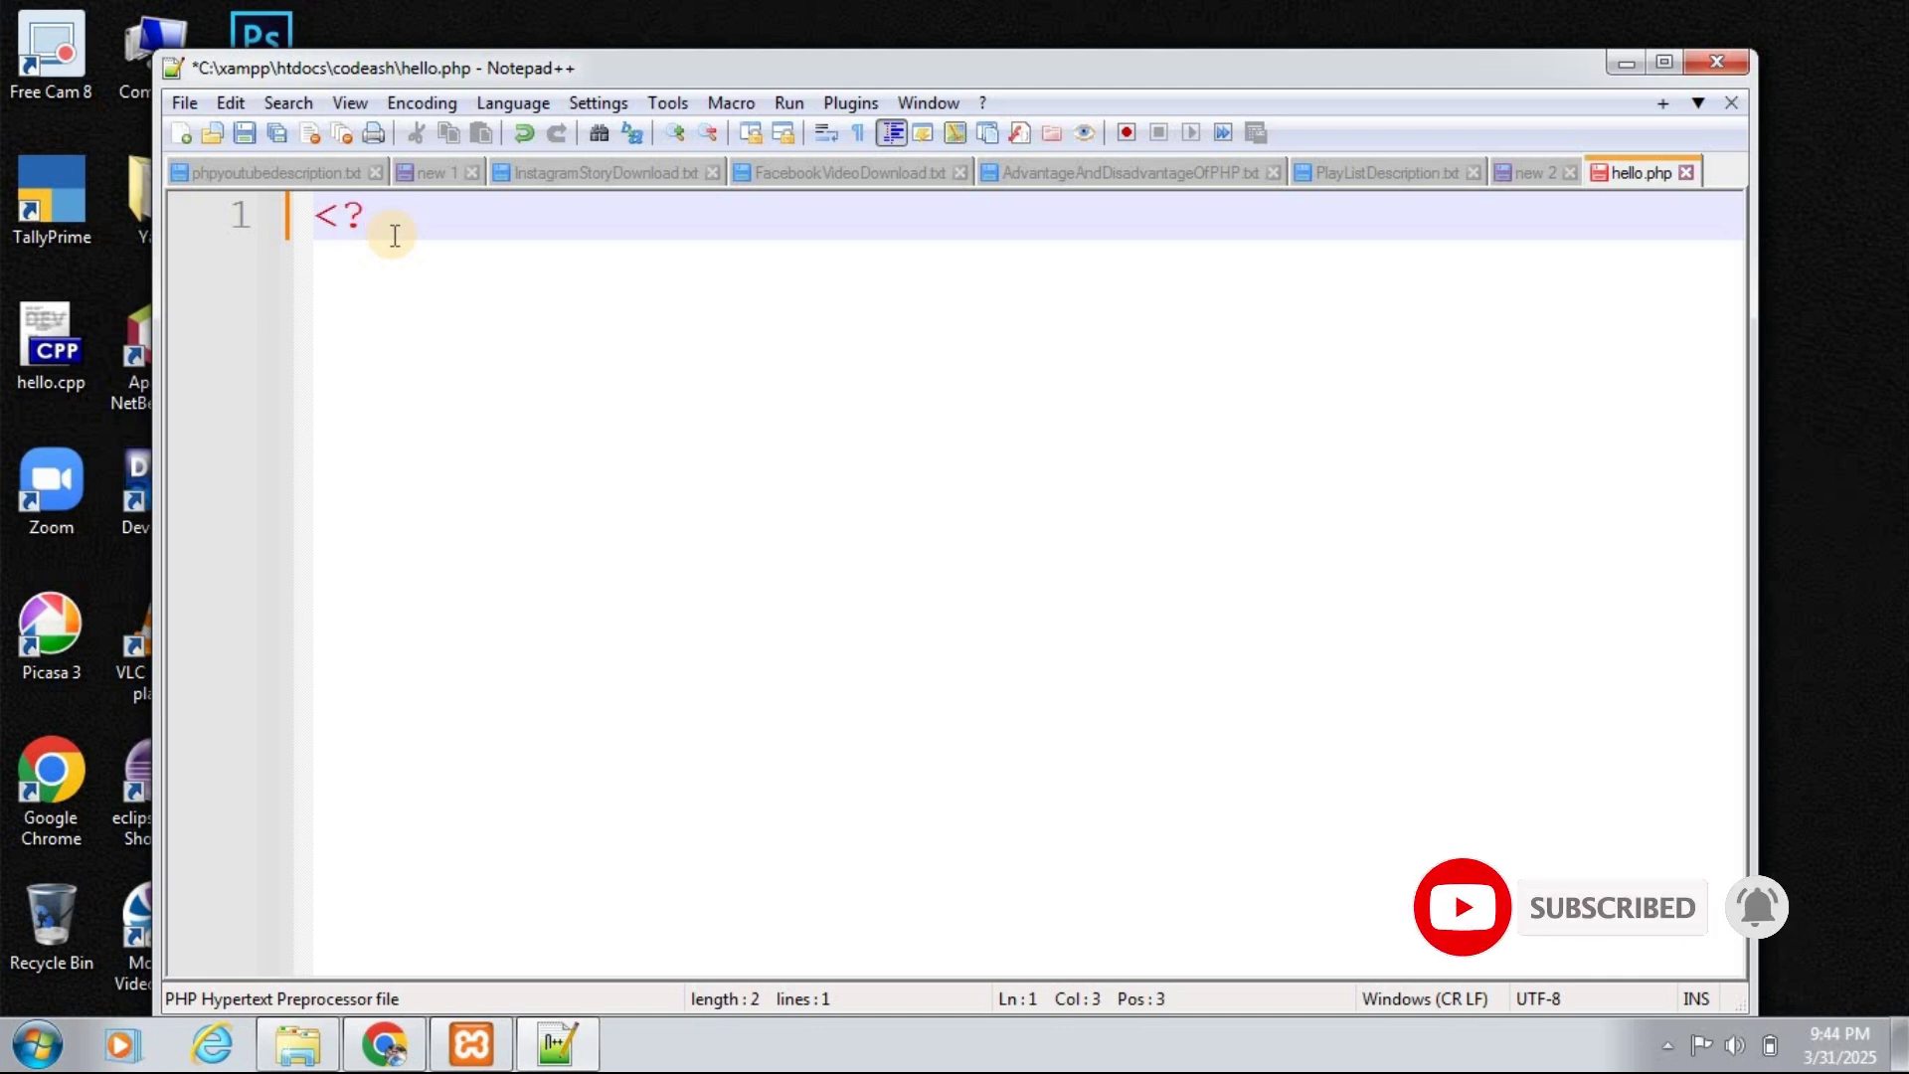
text(php)
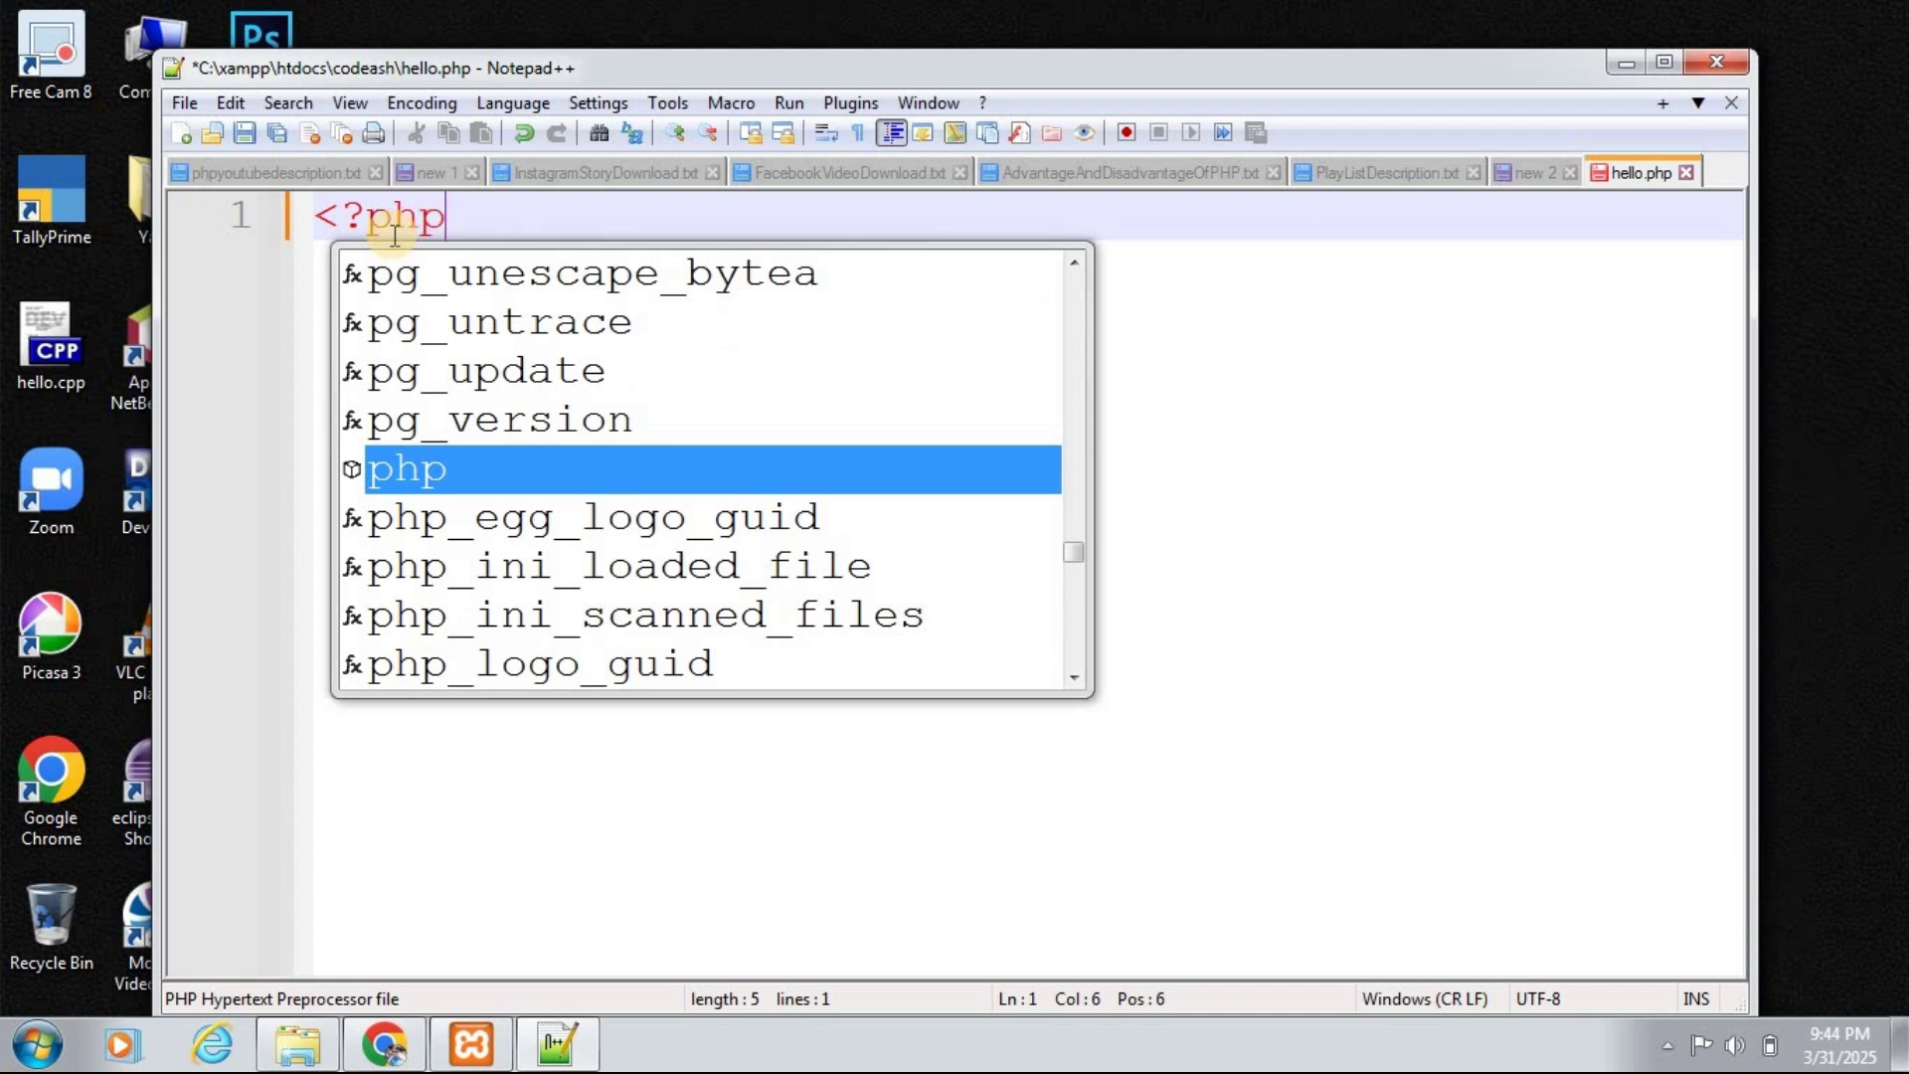
key(Escape)
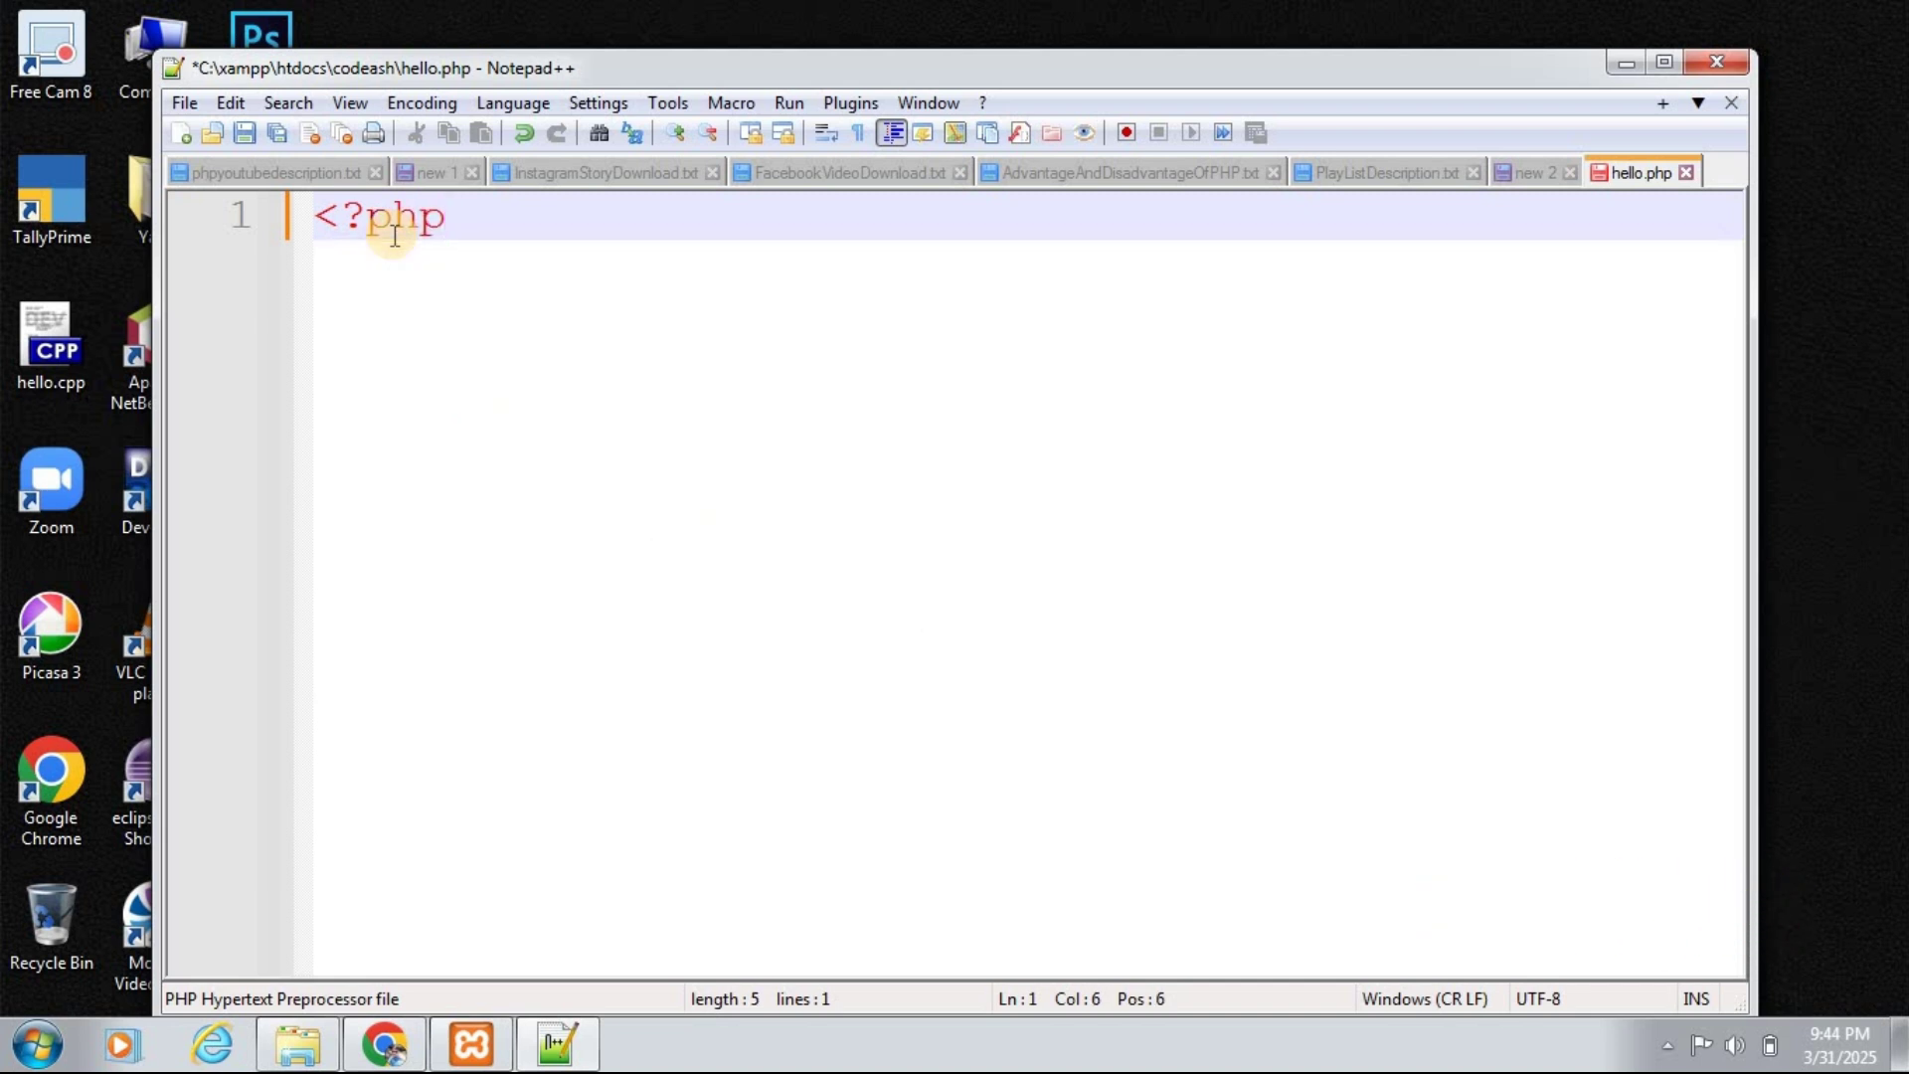
key(Return)
key(Return)
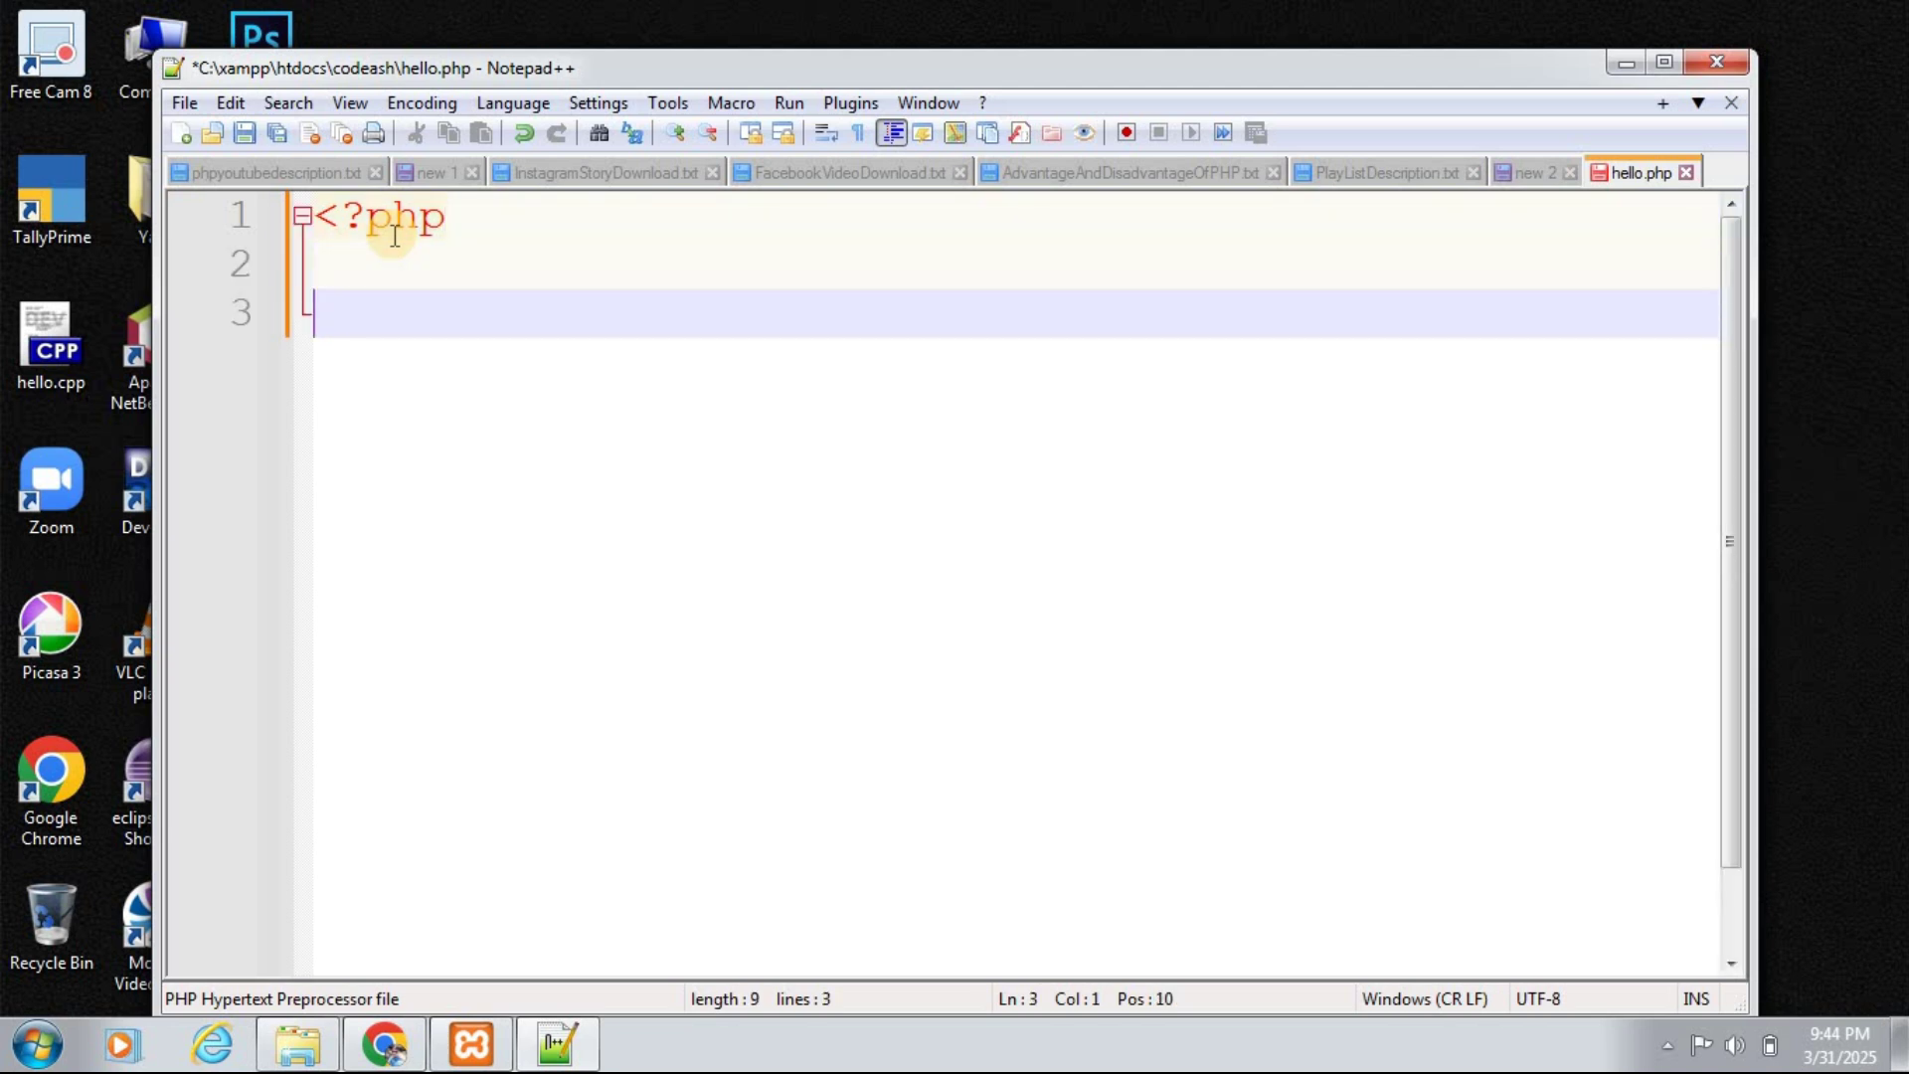
text(?>)
Add the indented statement echo "Hello Codeash!"; between the PHP tags and save the file.
click(400, 275)
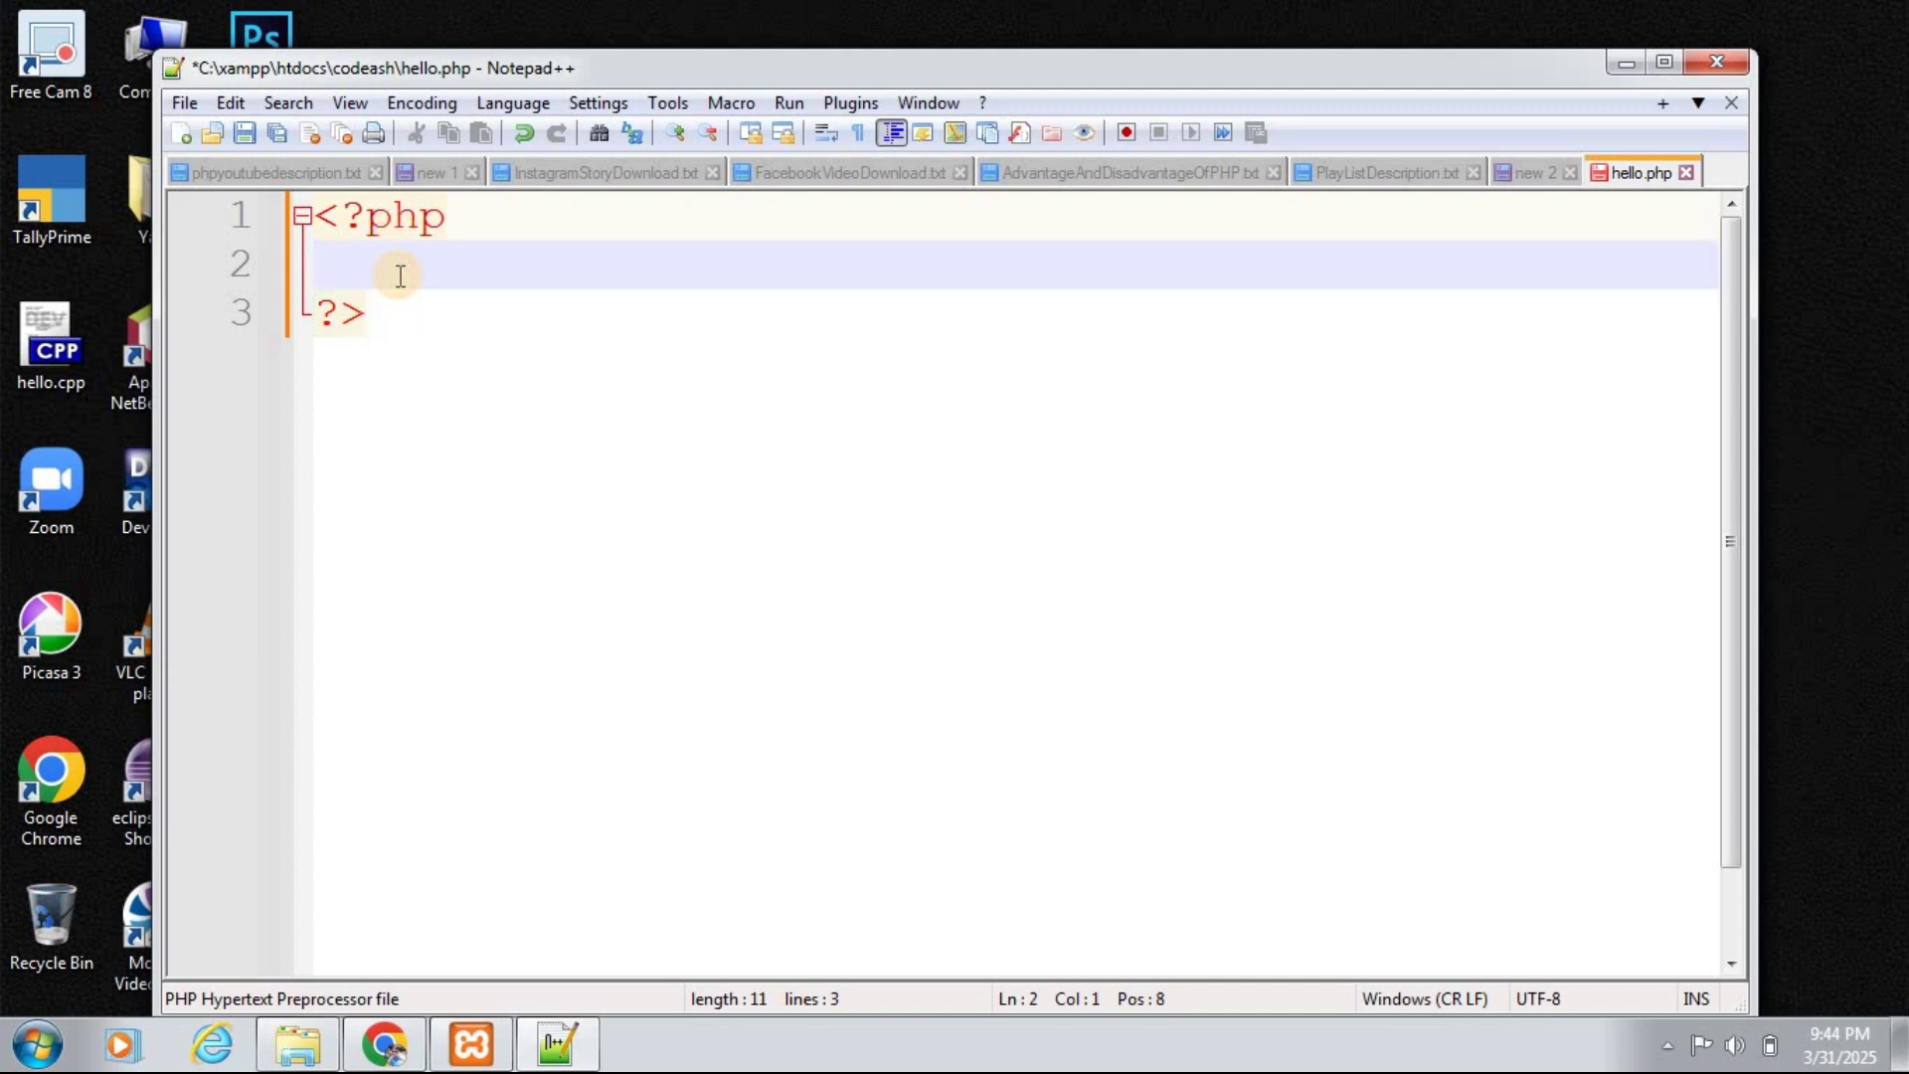
key(Tab)
text(e)
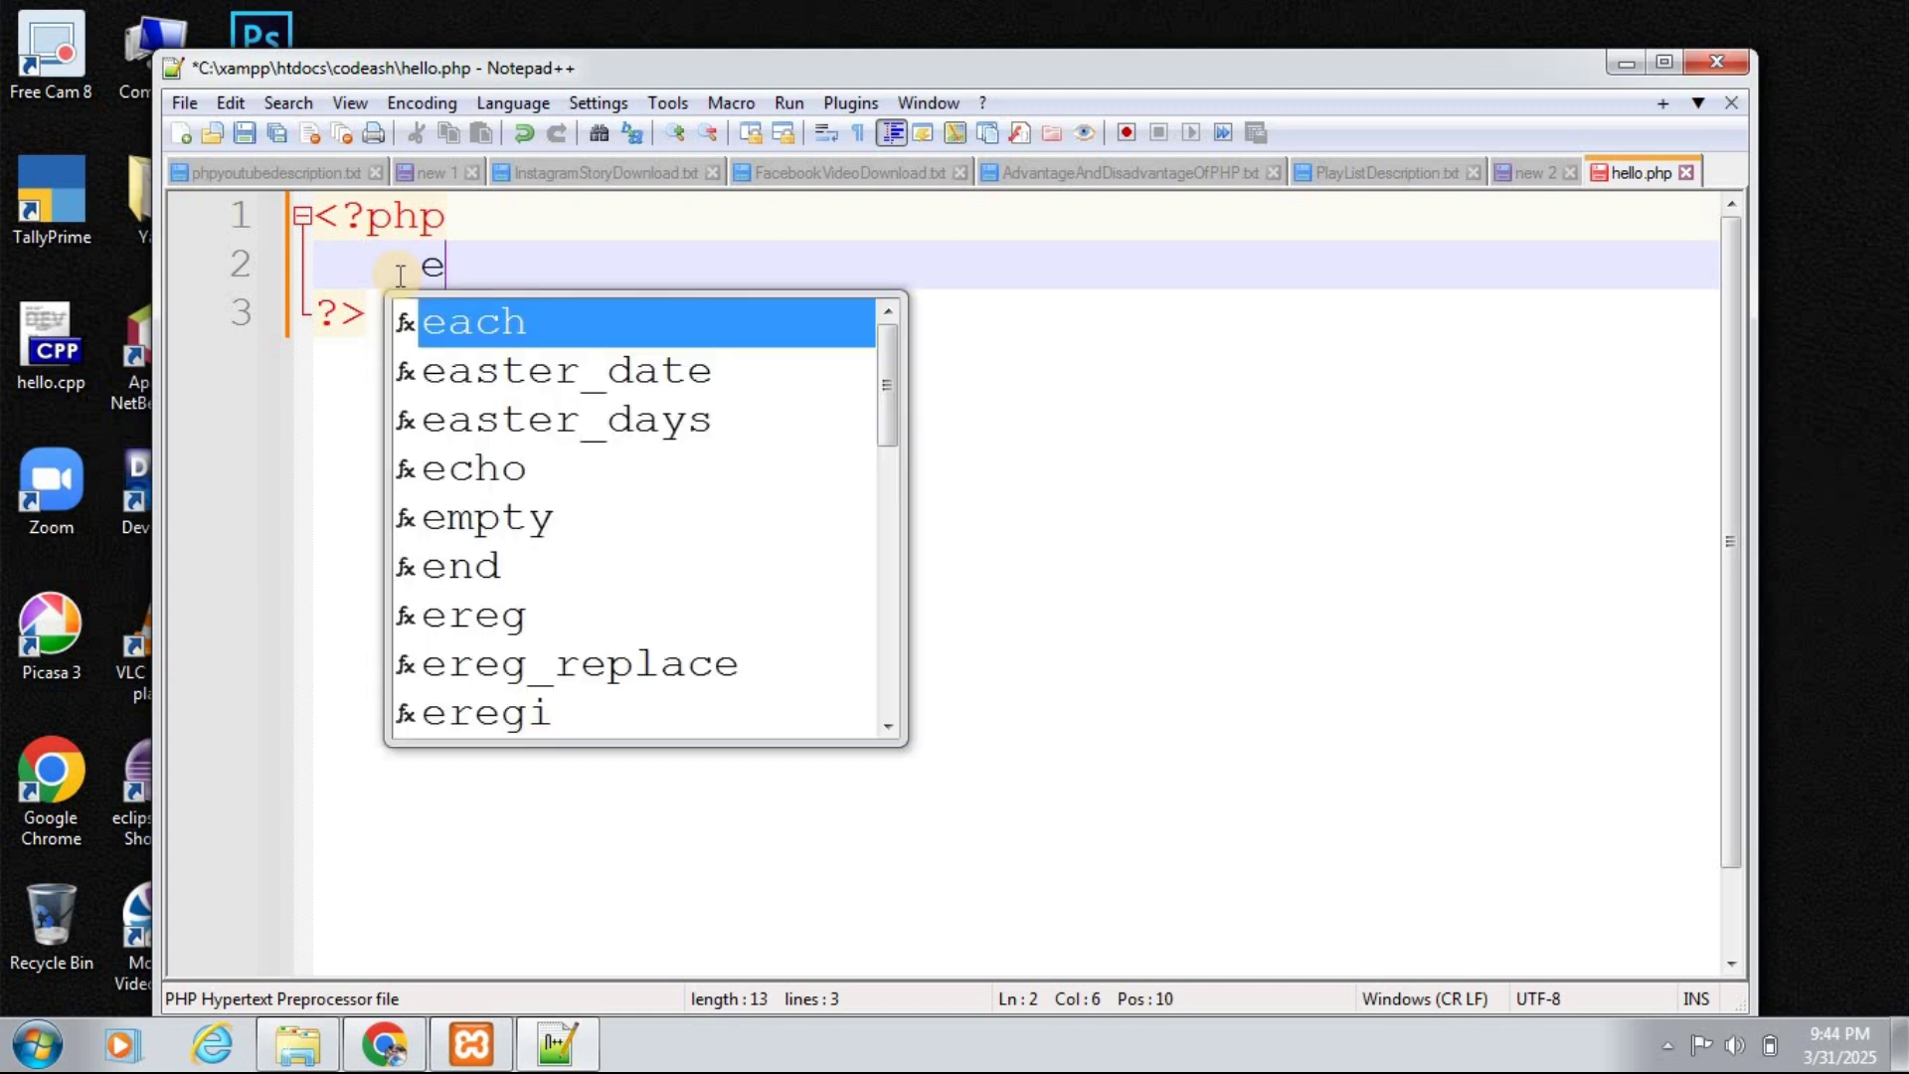
text(cho)
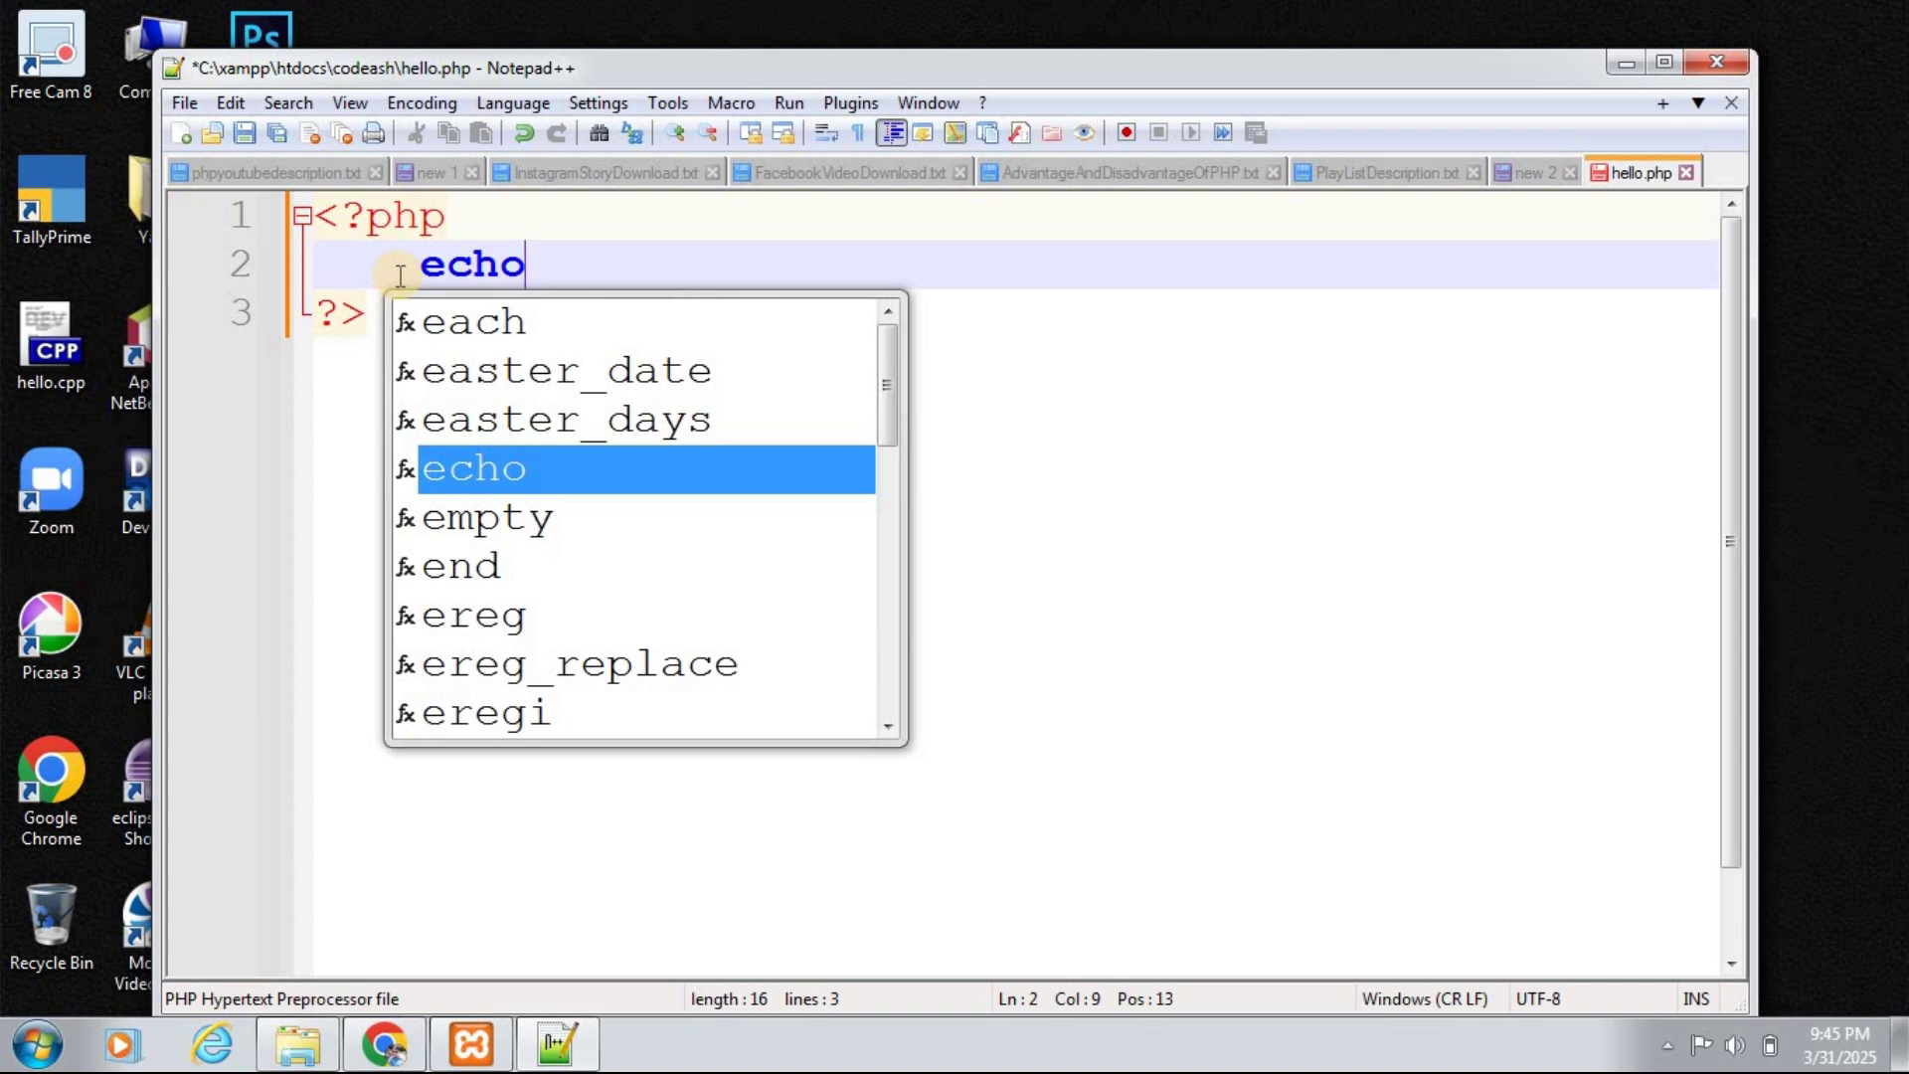
text("")
key(Left)
text(Hello Codeash!)
key(Right)
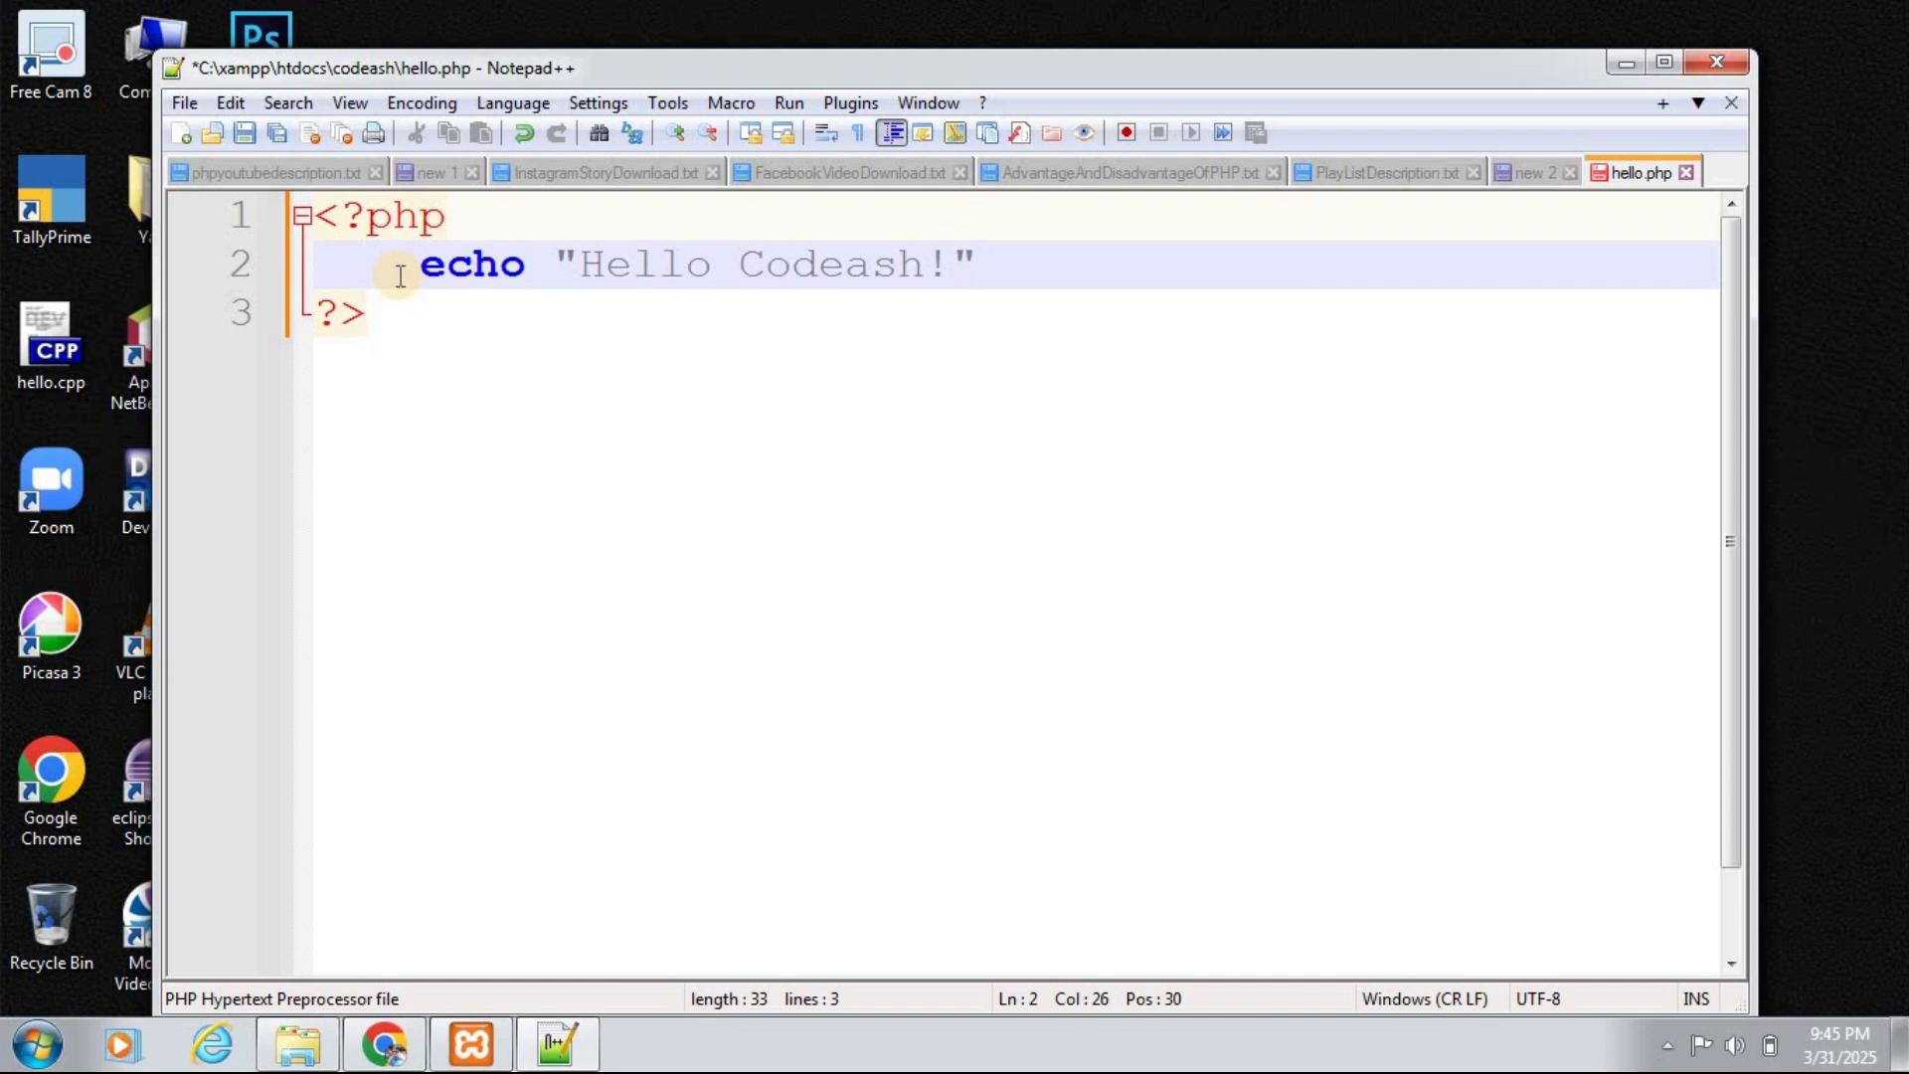
text(;)
key(ctrl+s)
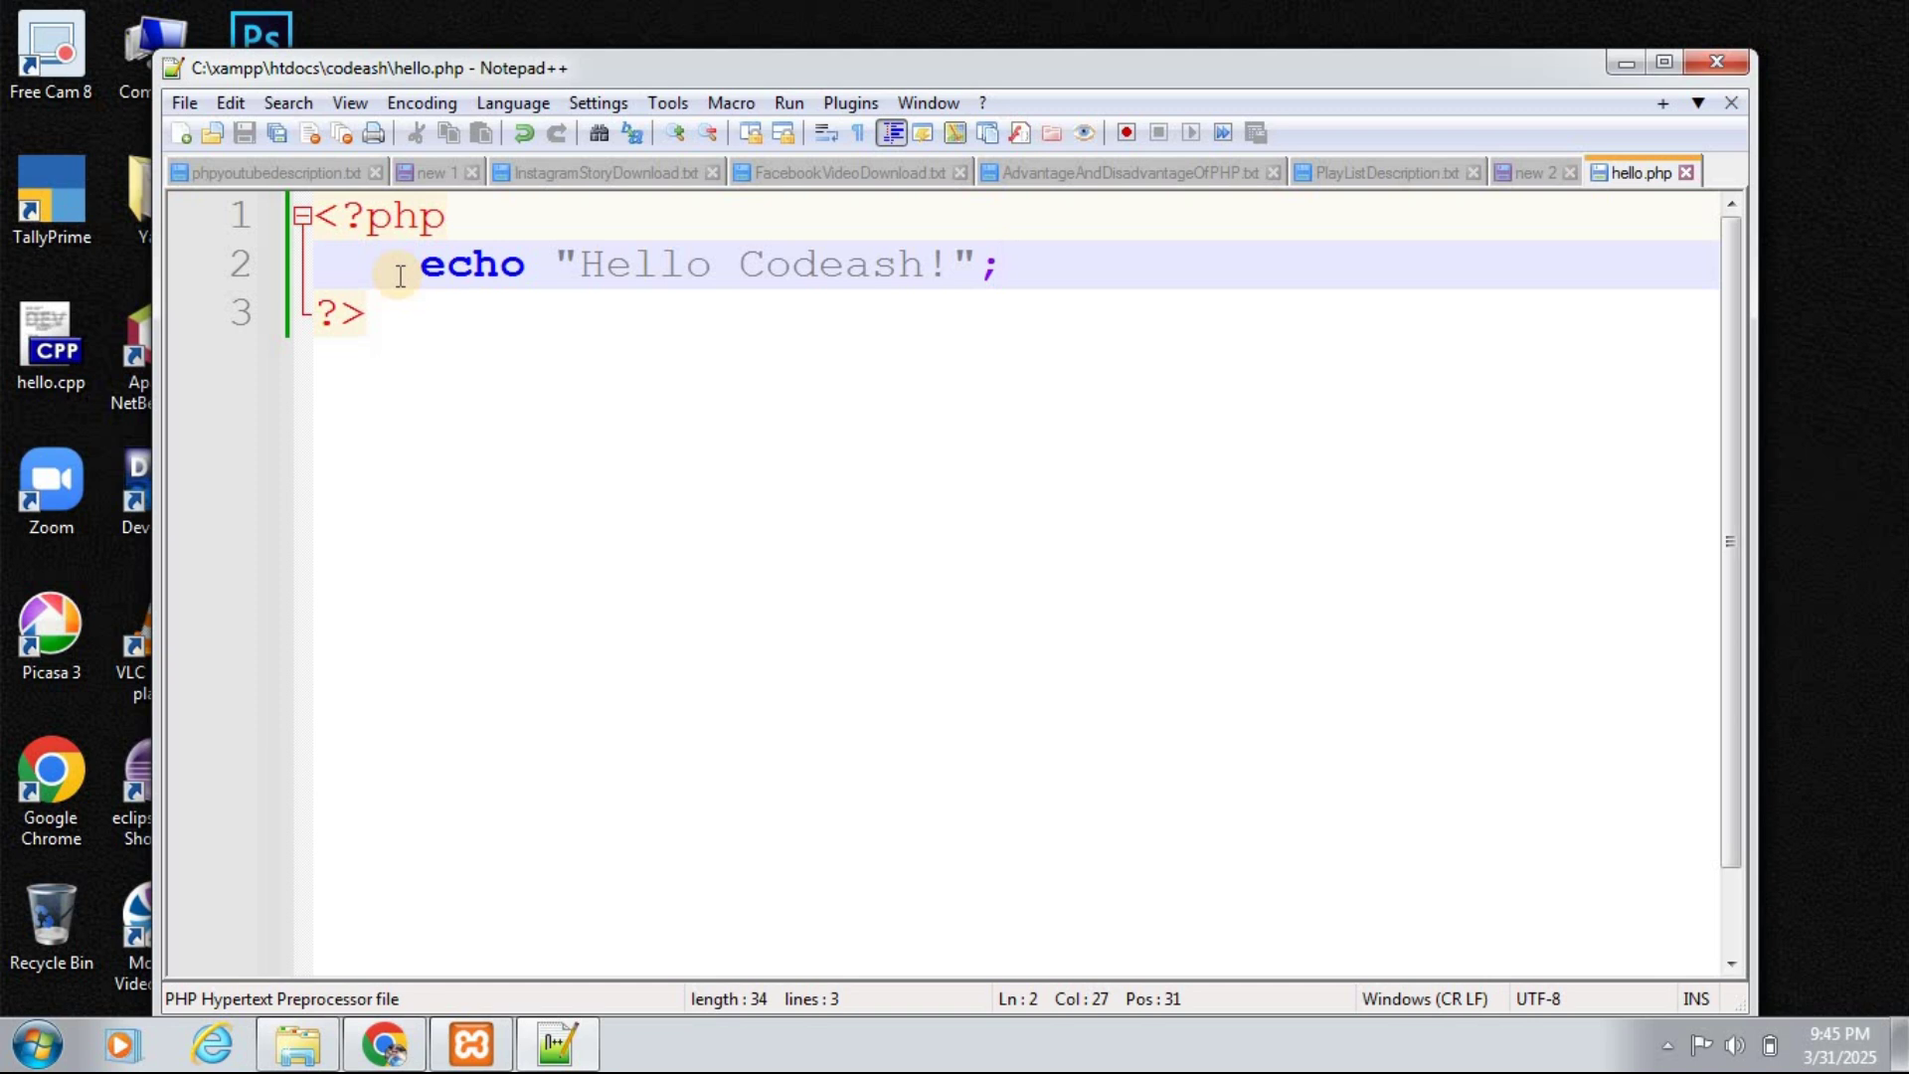
Switch to Chrome, load localhost/codeash in a new tab and open hello.php from the directory index.
click(388, 1053)
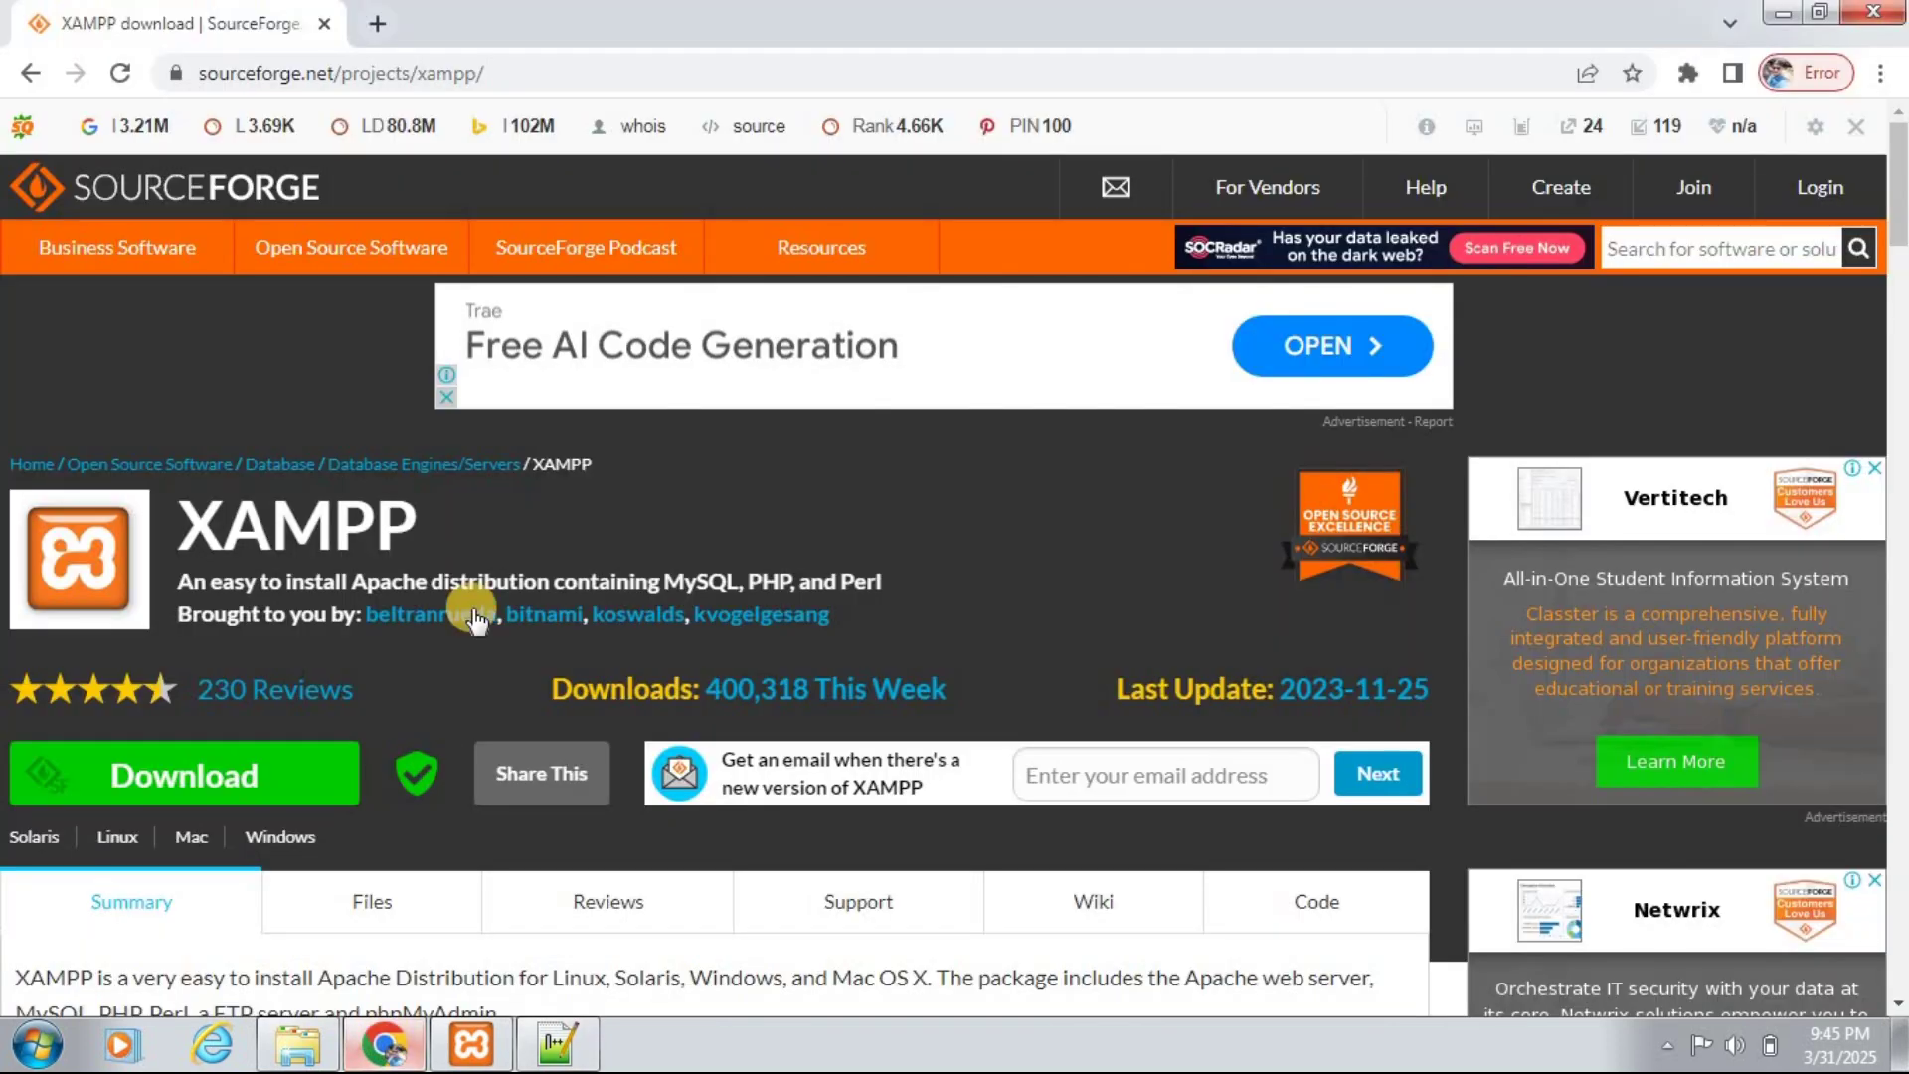
click(379, 26)
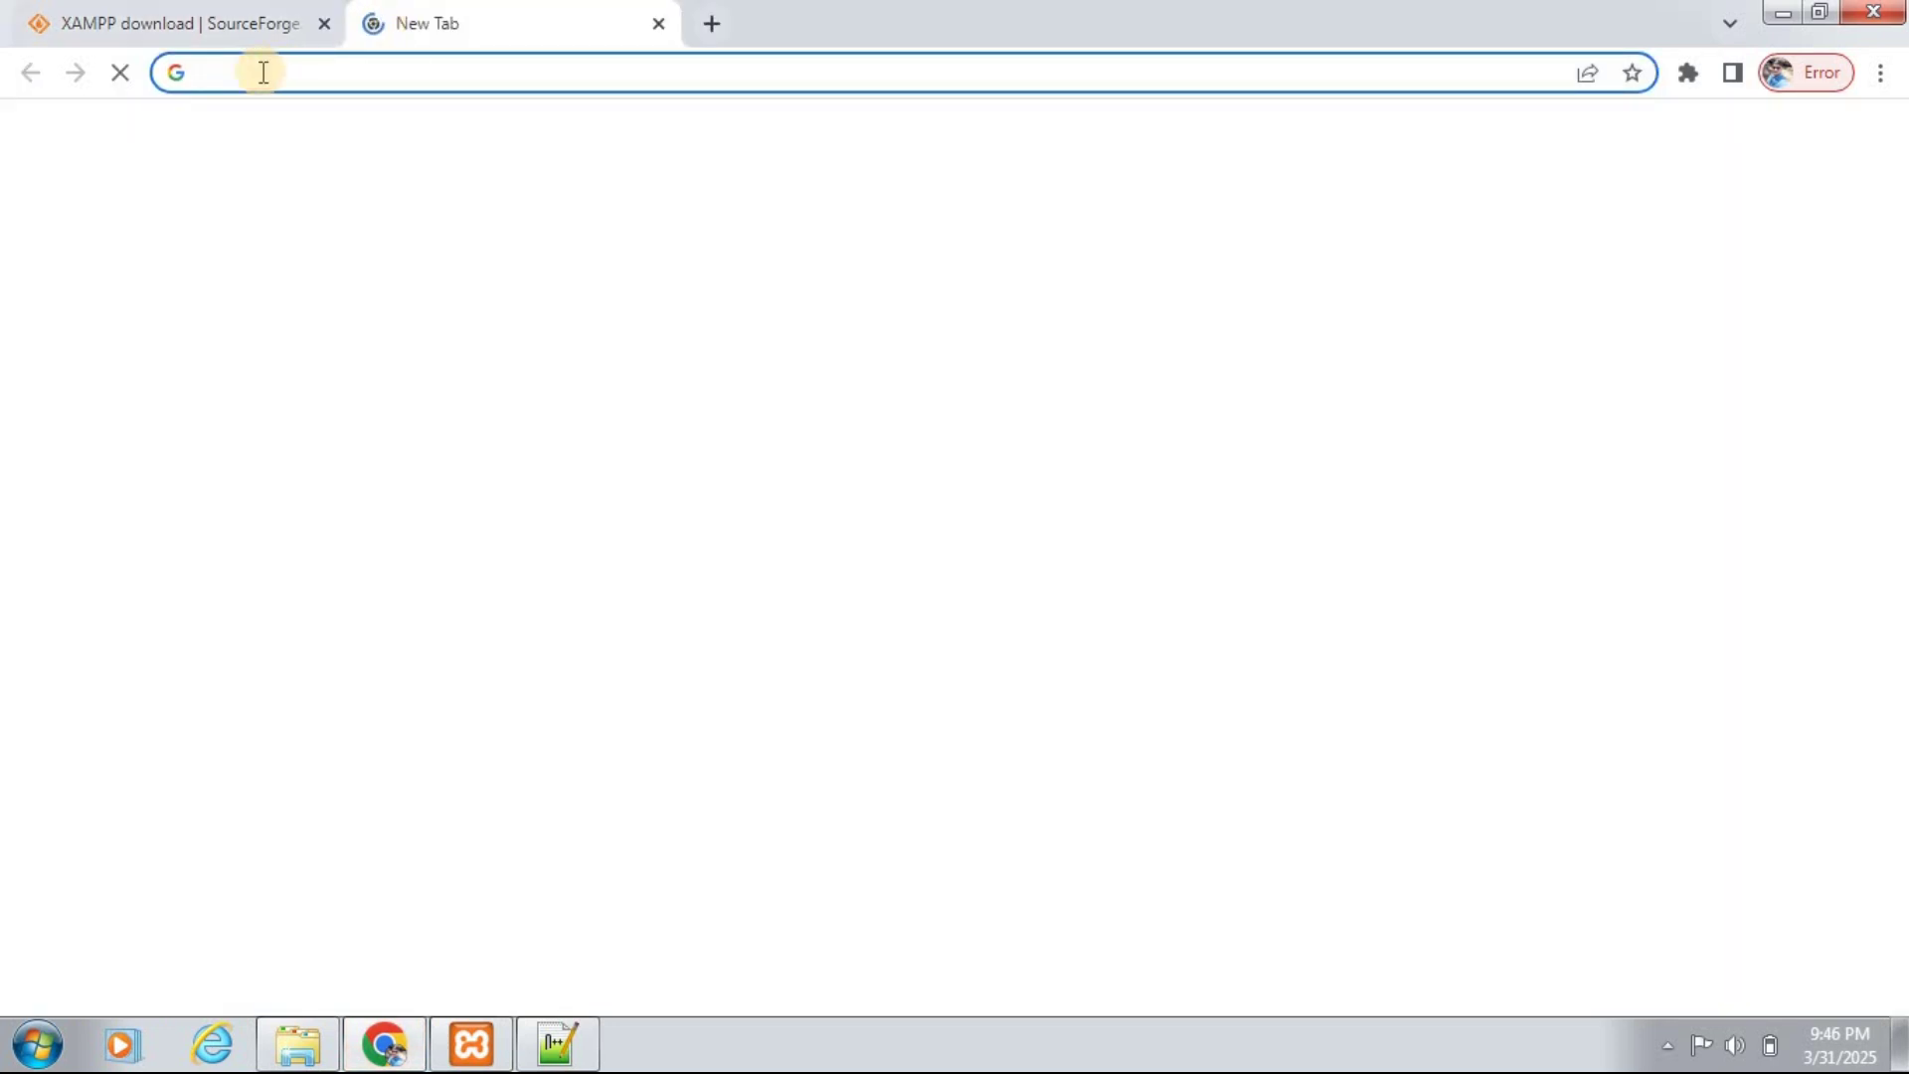
click(223, 73)
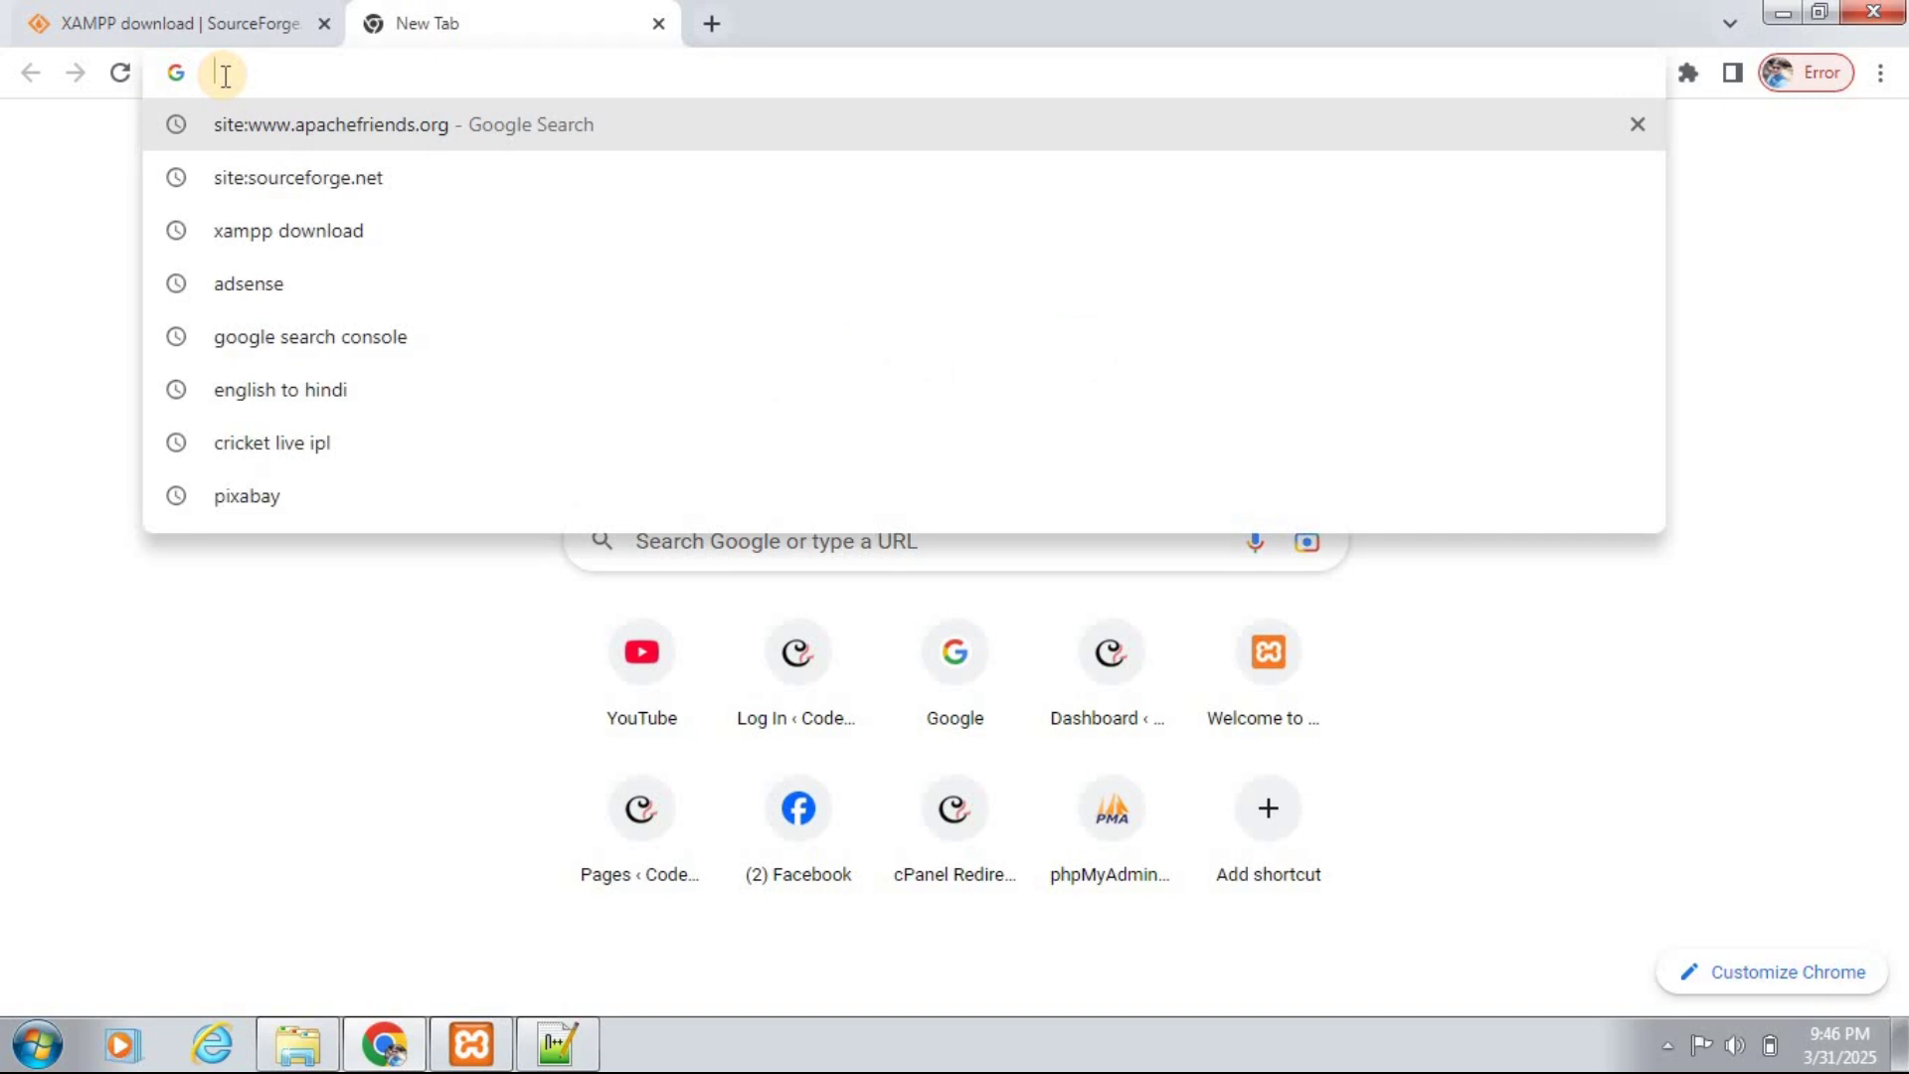
text(localhost)
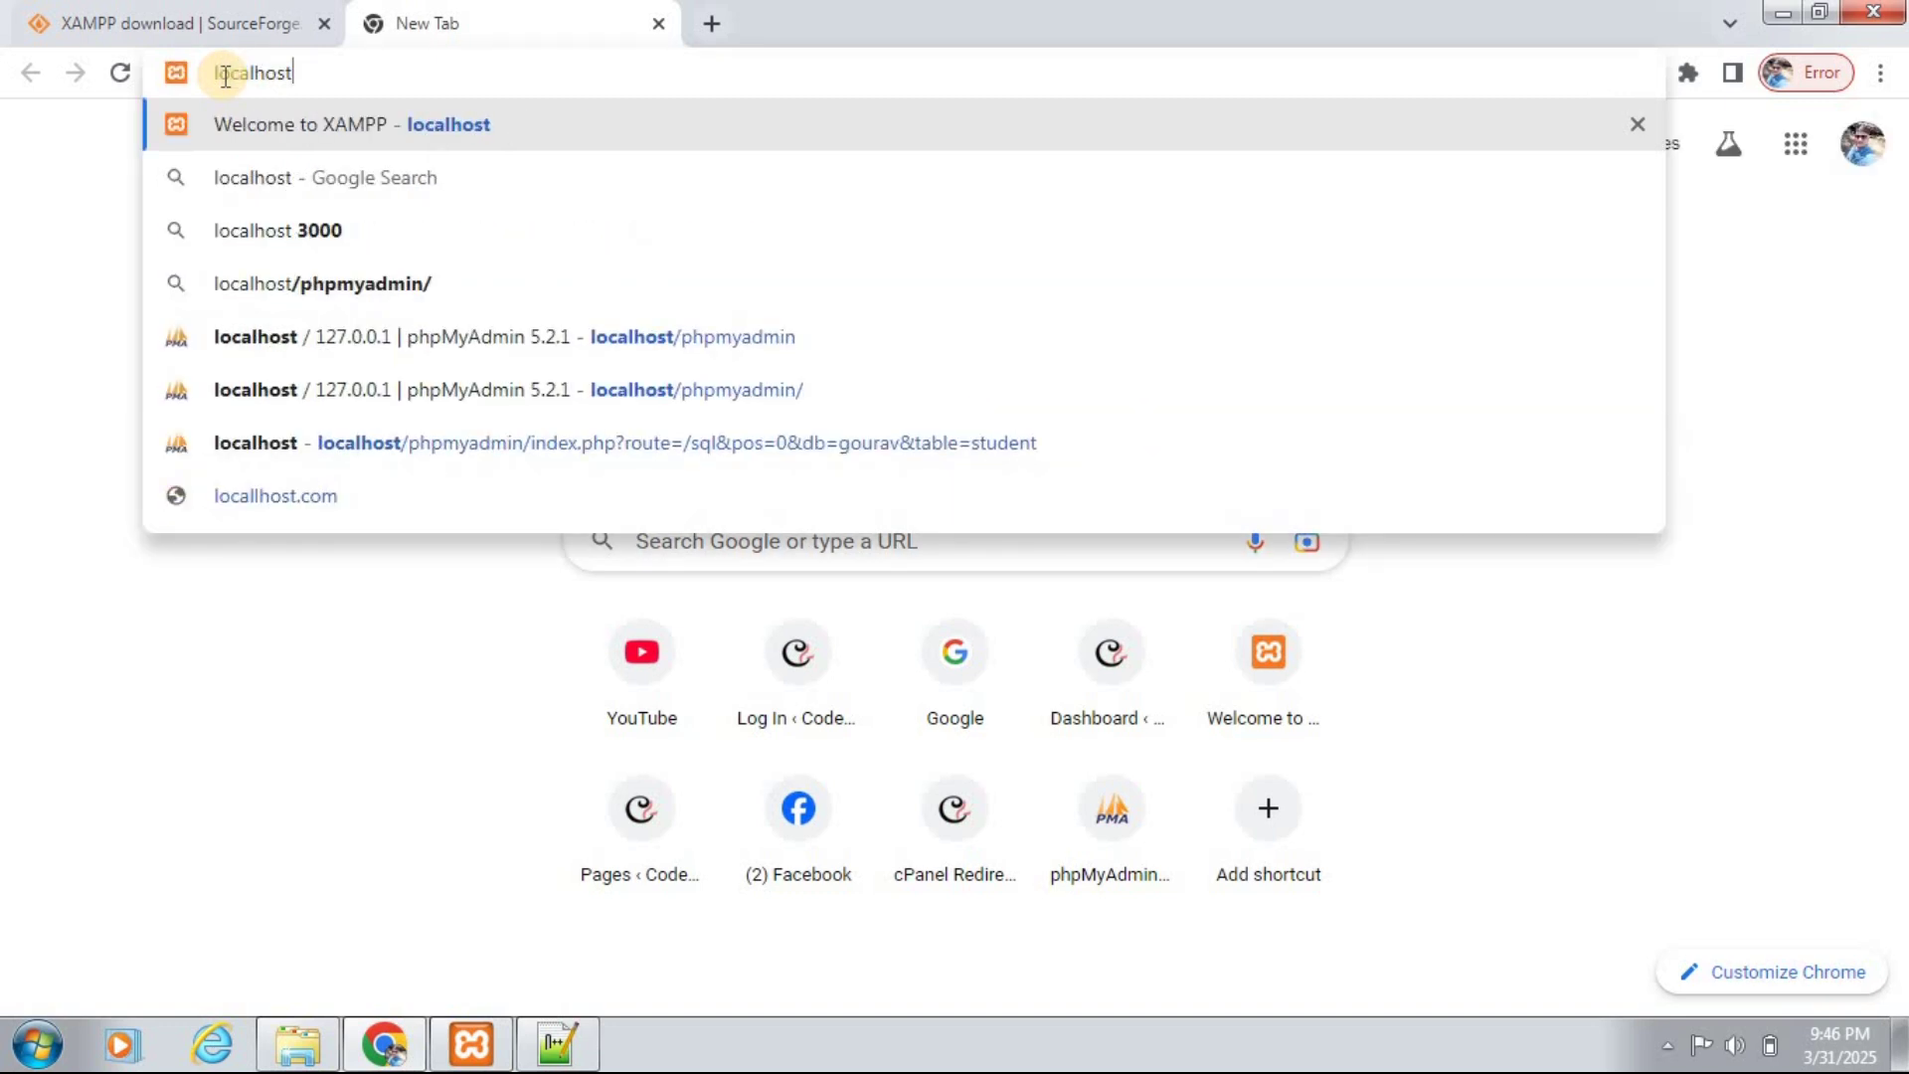
text(/)
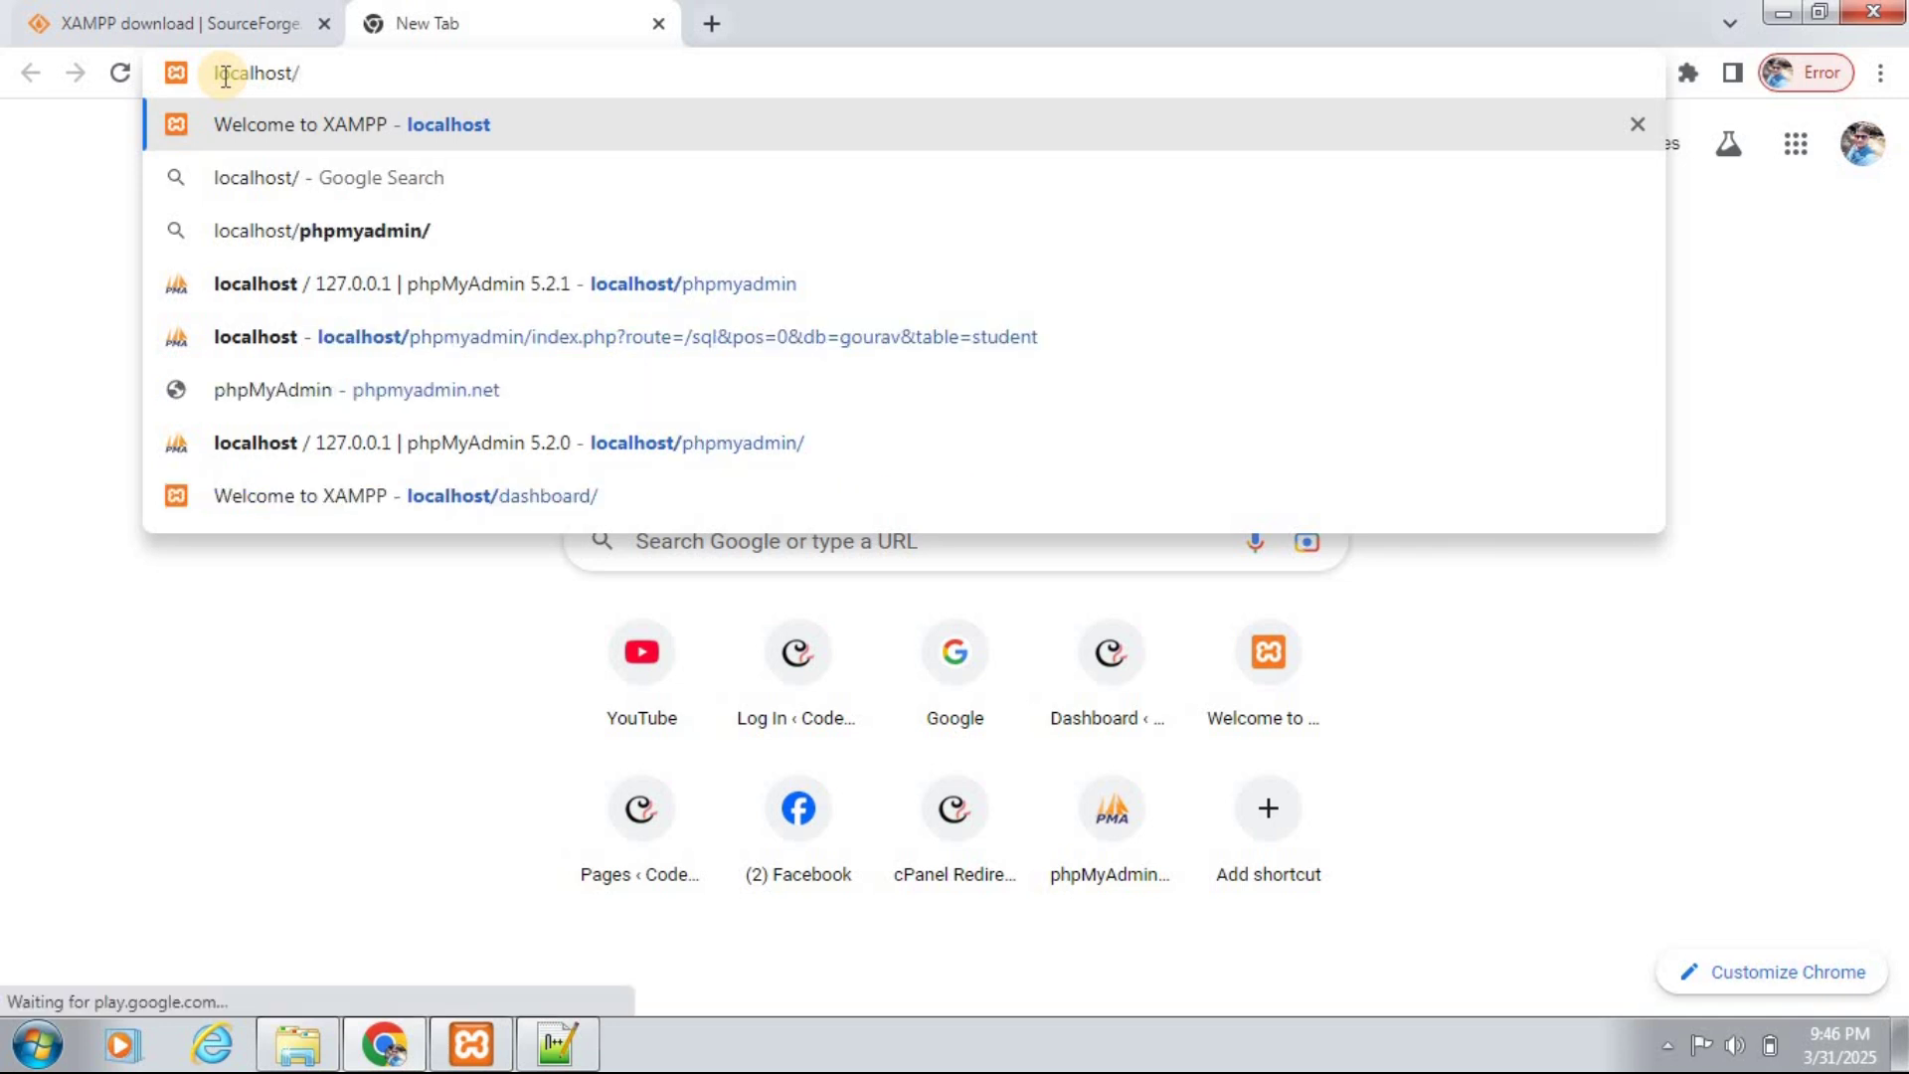
text(cod)
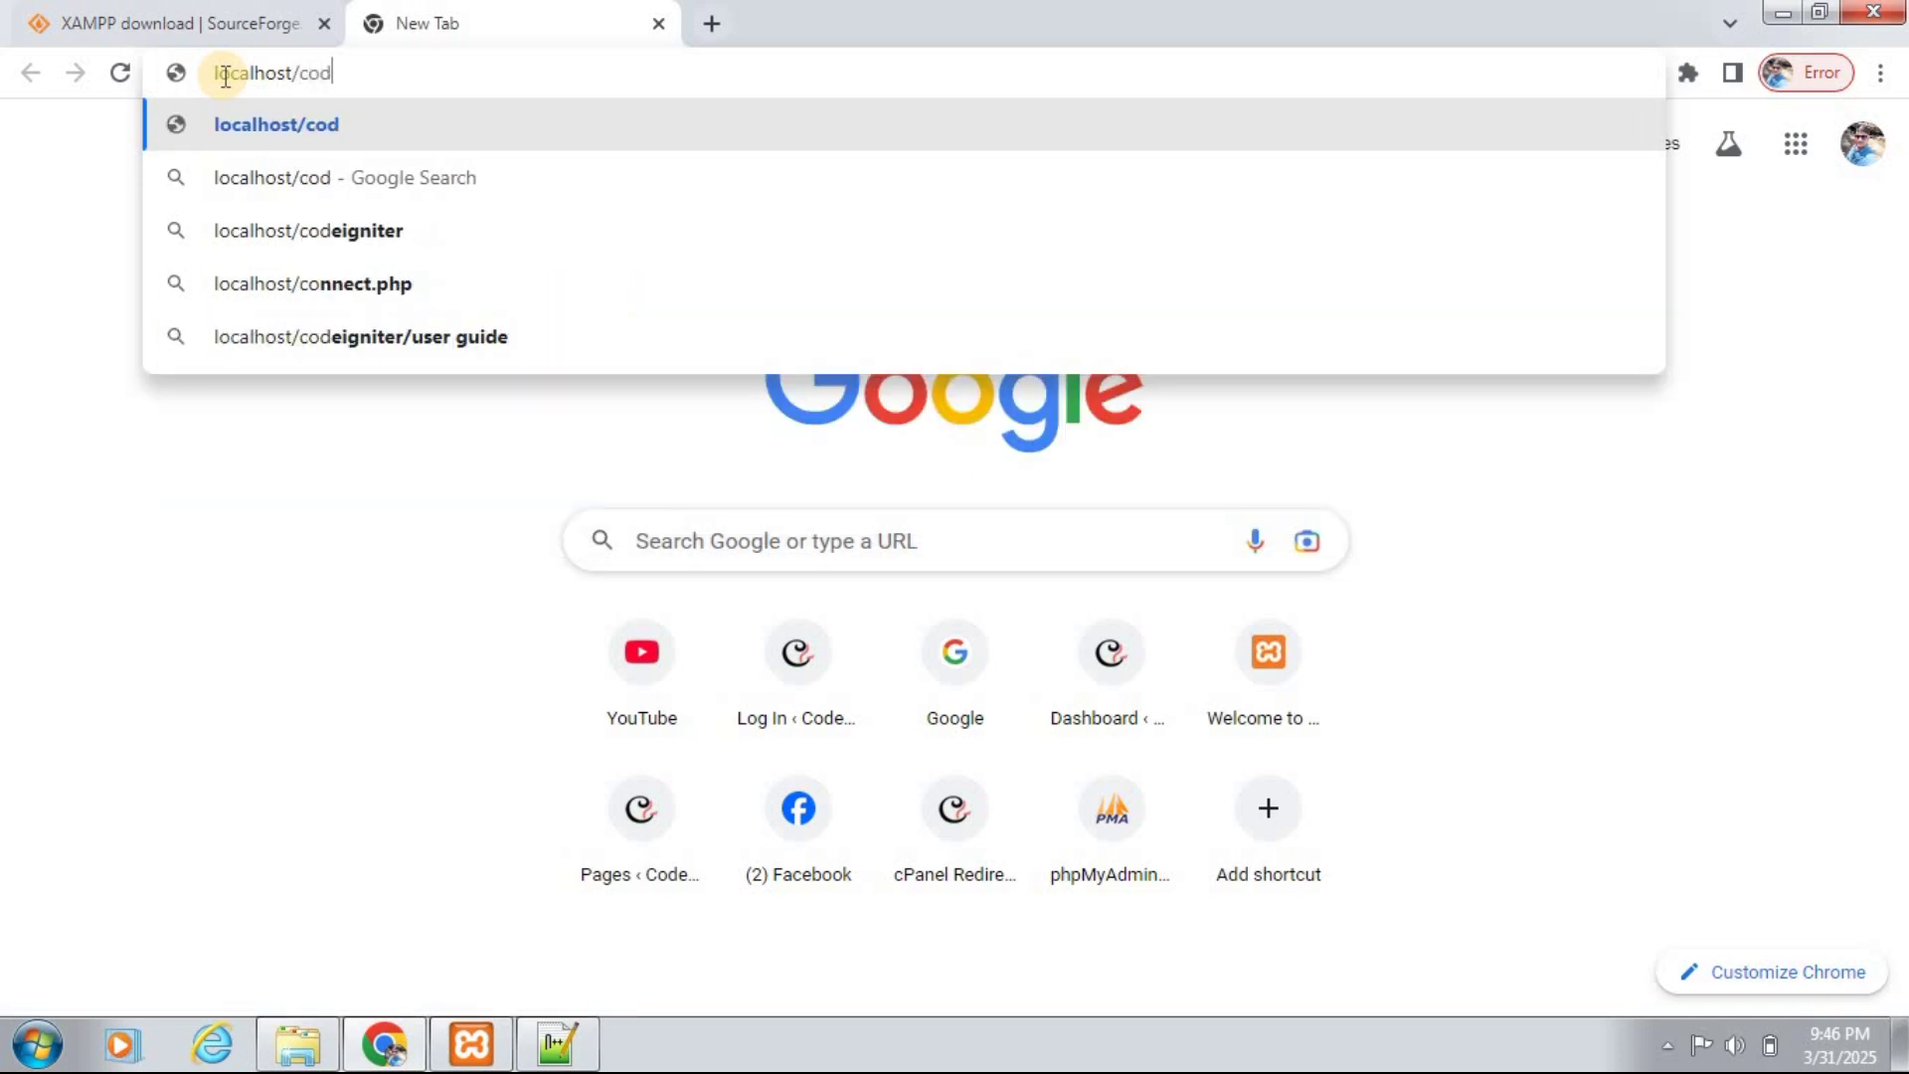
text(eash)
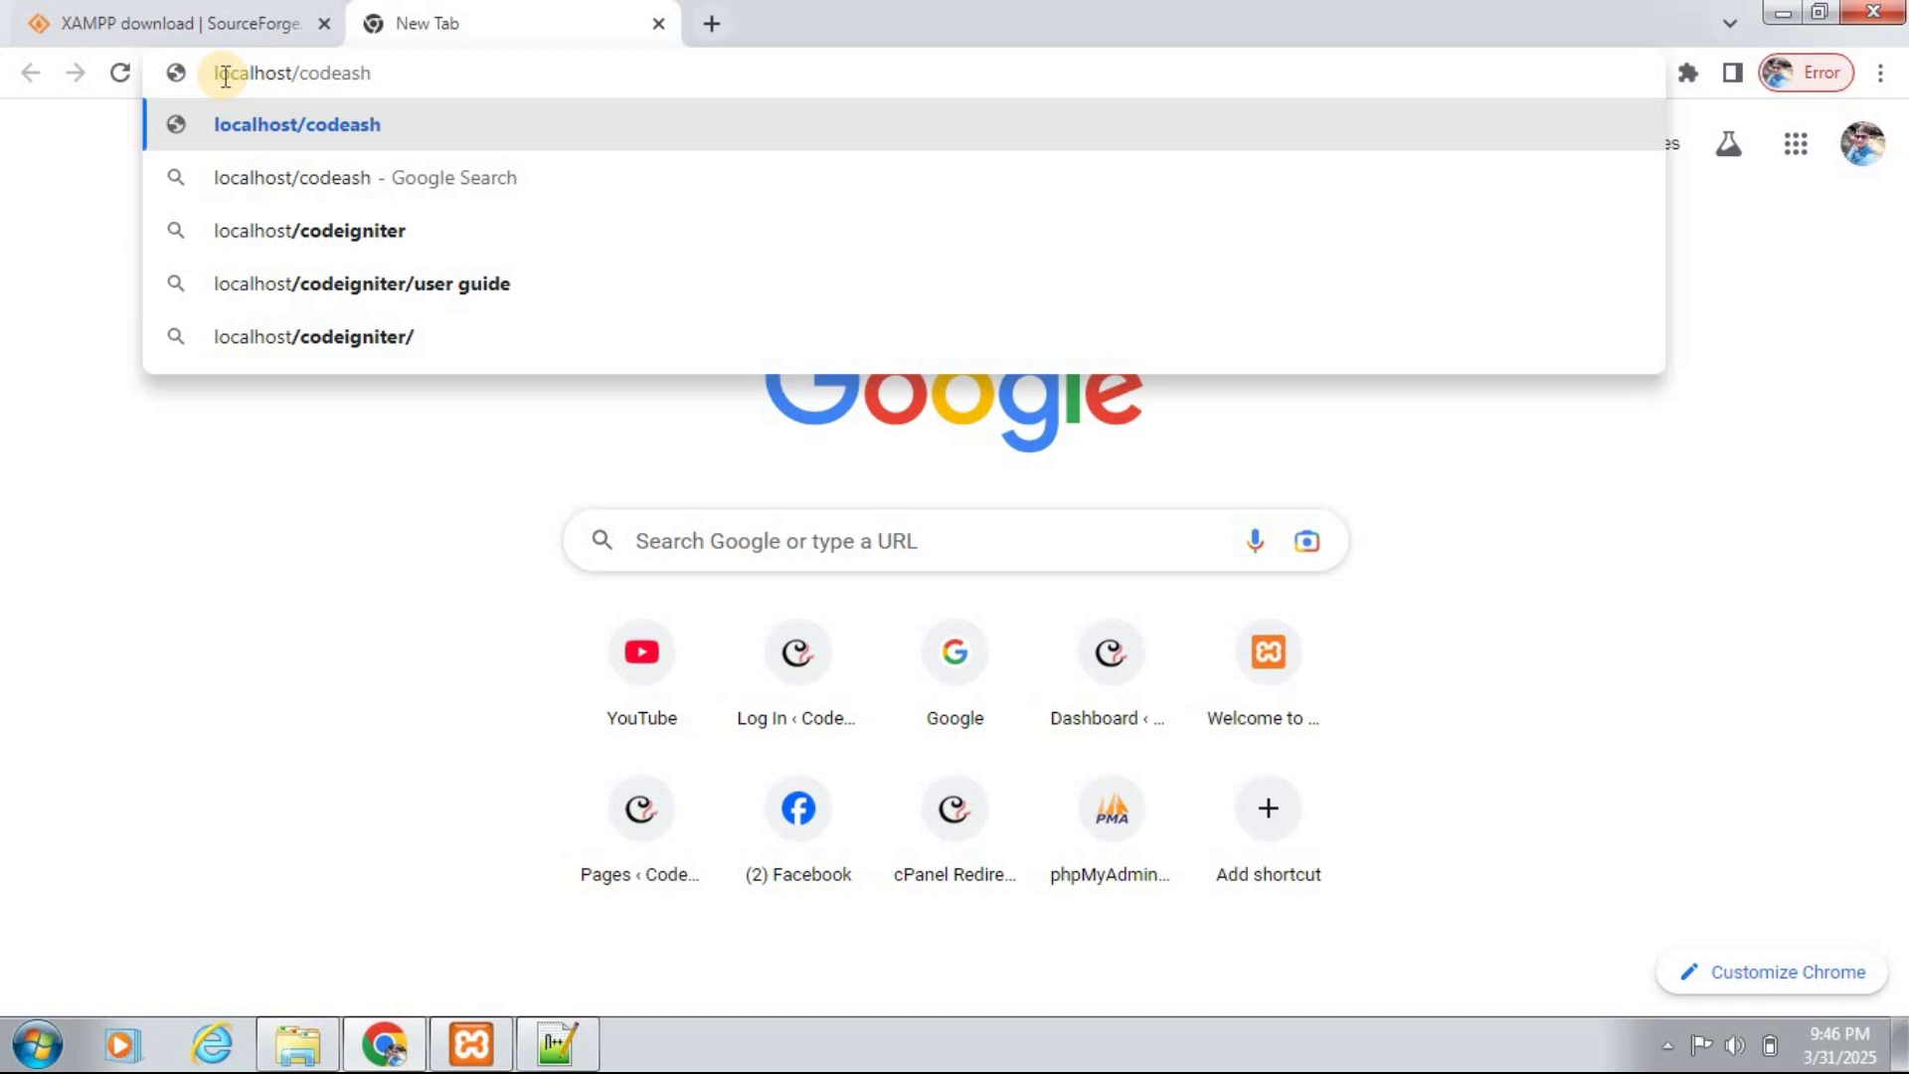
key(Return)
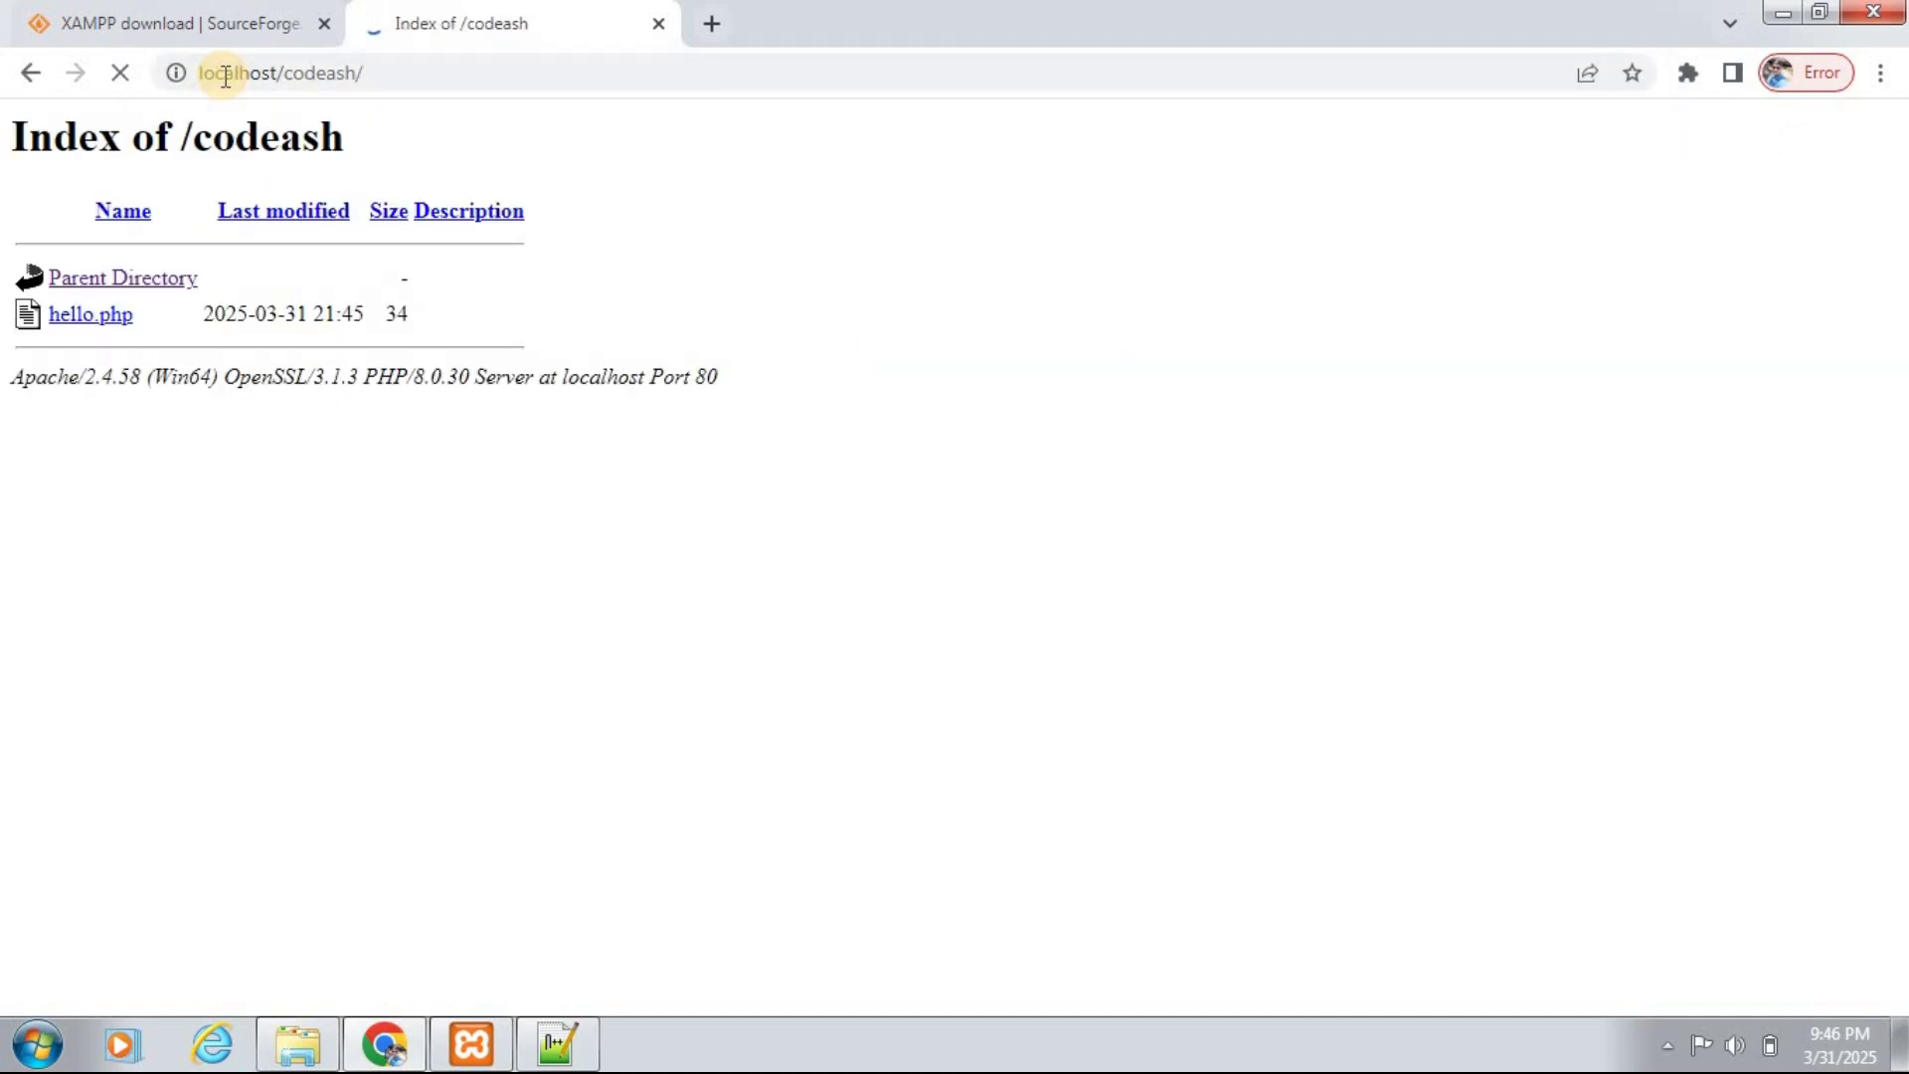
click(96, 318)
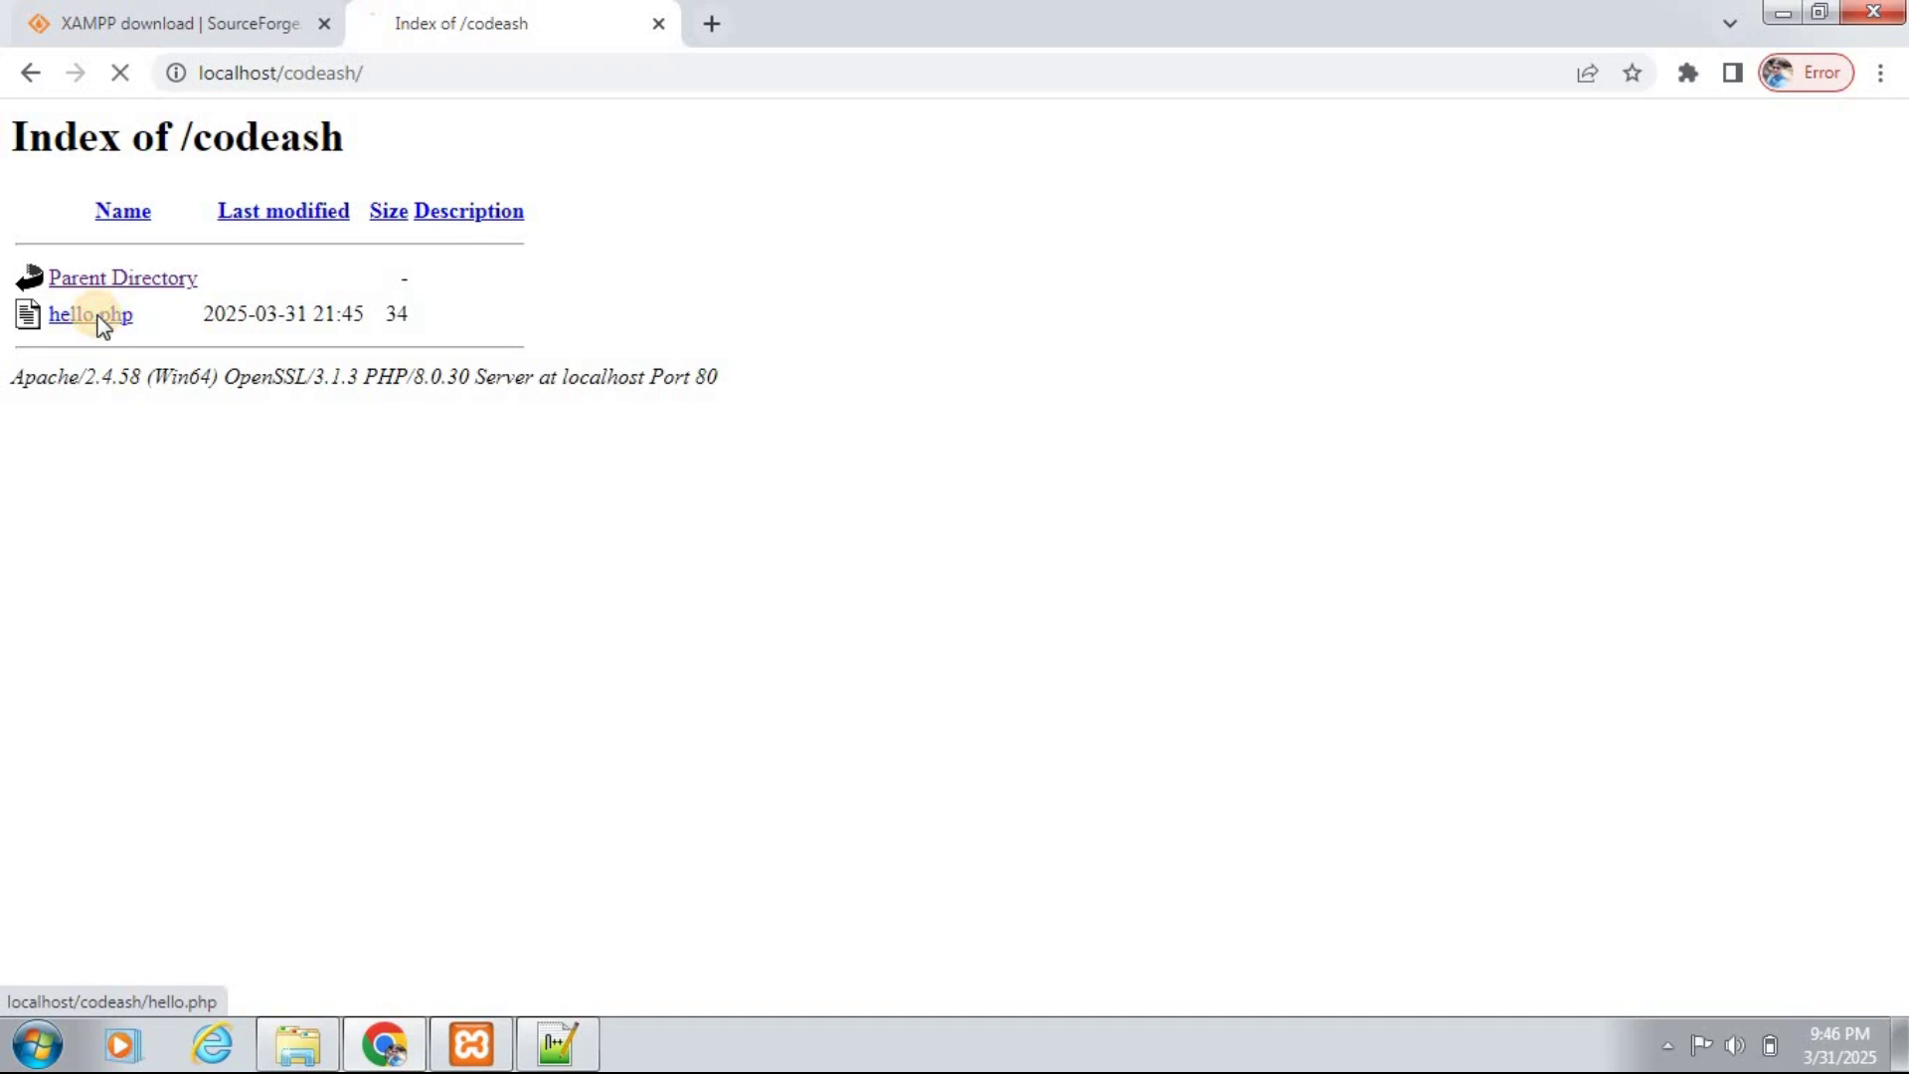